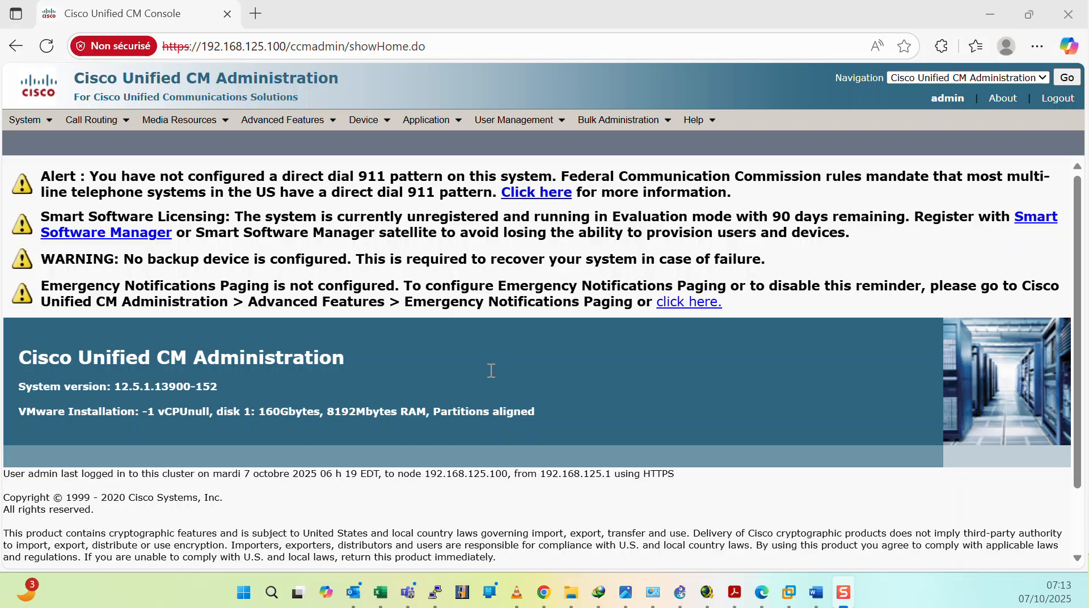
click(990, 14)
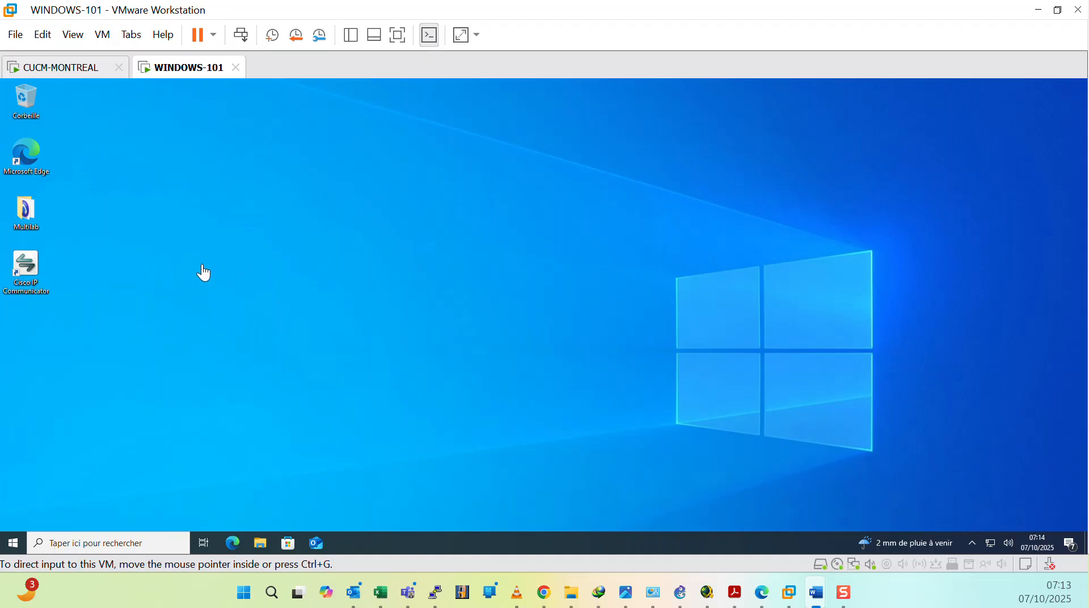
click(65, 69)
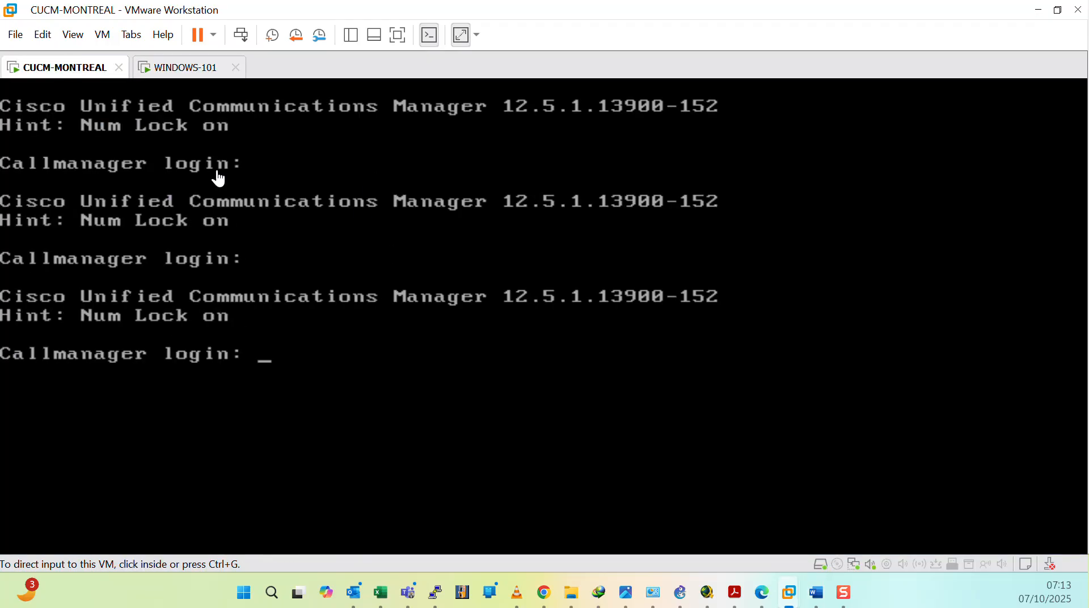
click(180, 71)
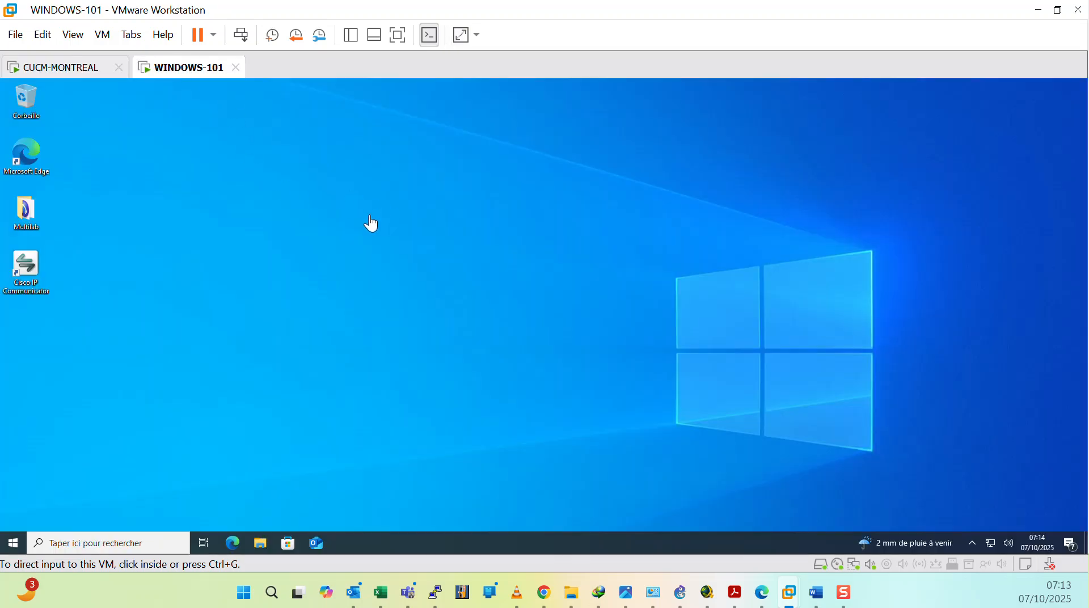
click(72, 73)
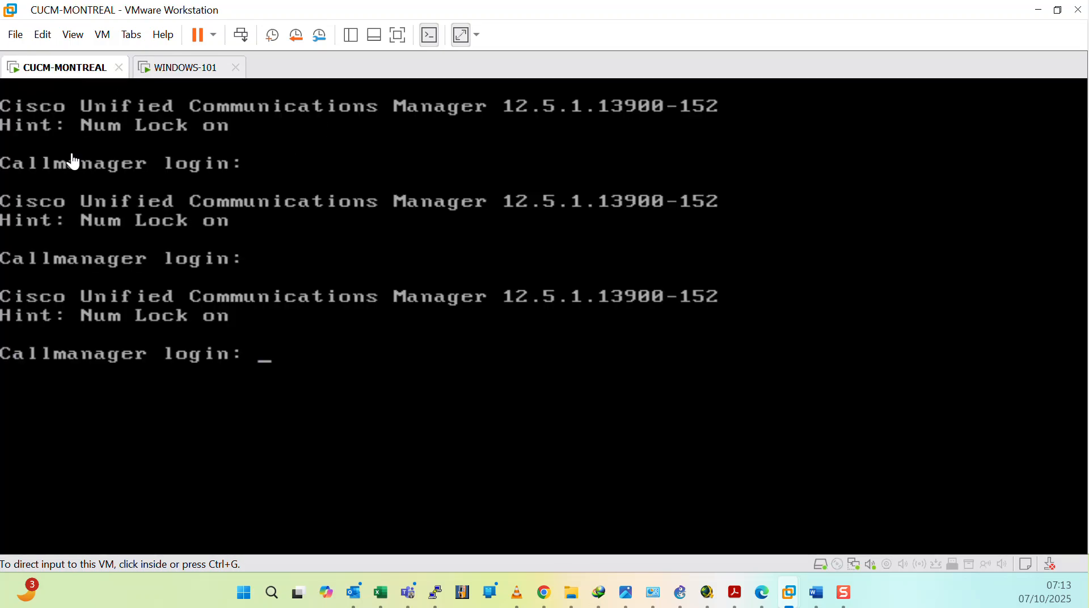
click(187, 69)
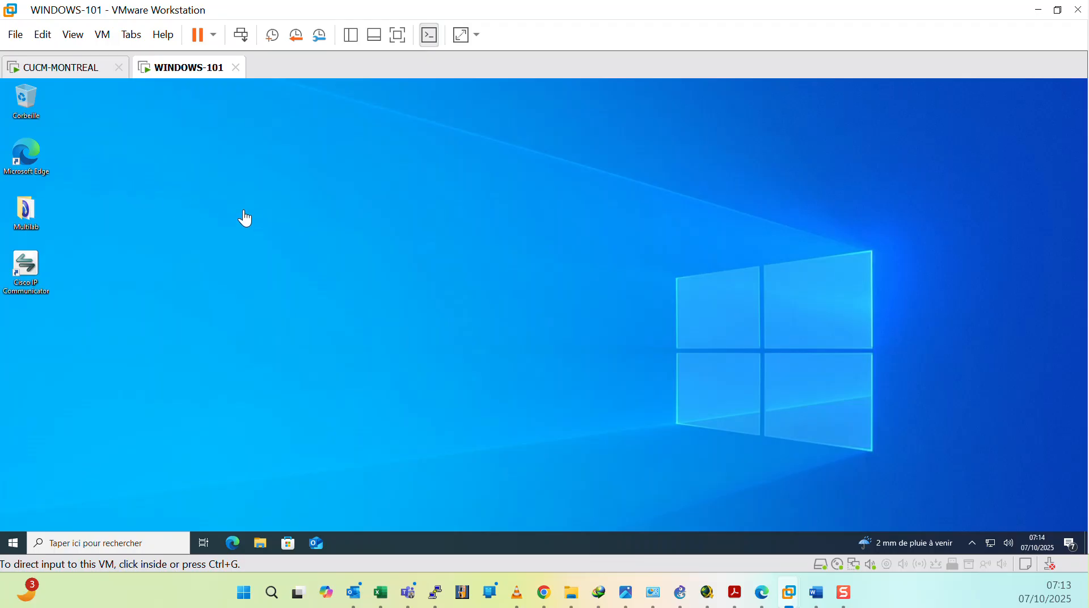
Step: Open a command prompt on the Windows VM with the cmd command
click(245, 218)
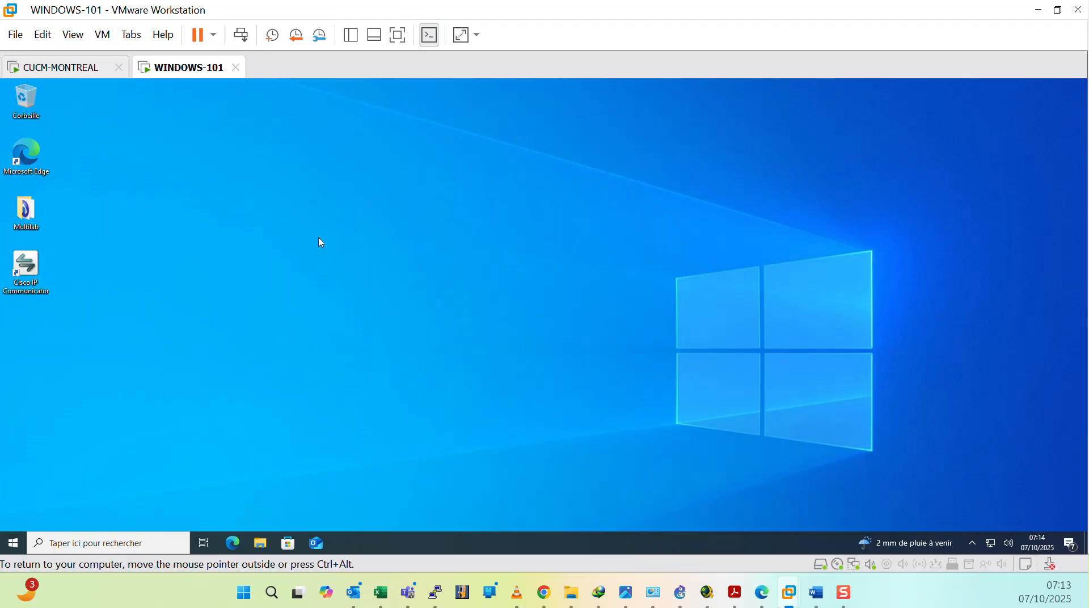
key(super+r)
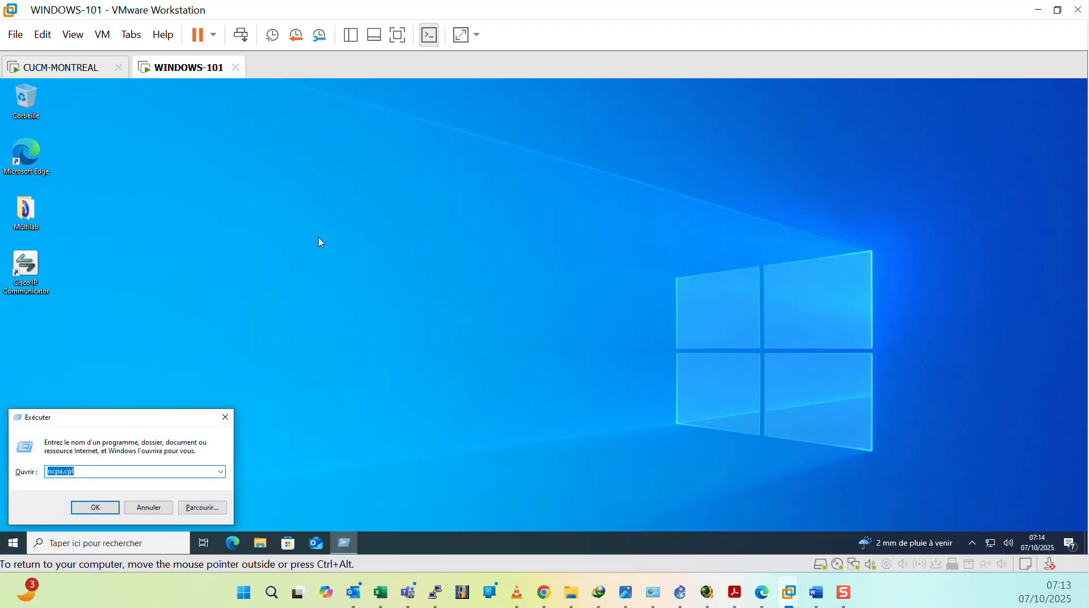
text(cmd)
key(Return)
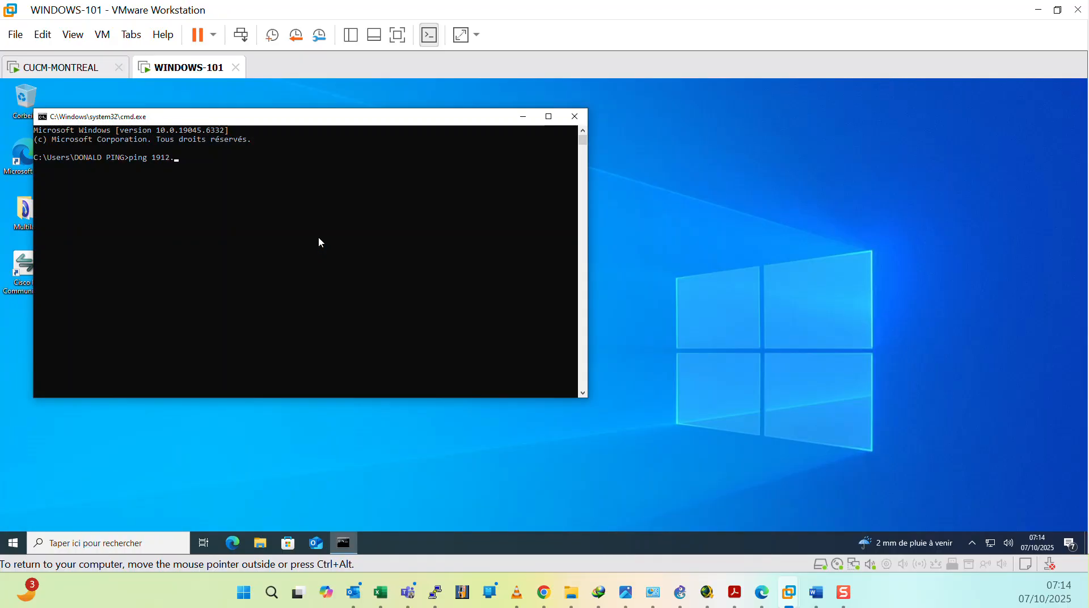
Step: Ping the CUCM server at 192.168.125.100 from the Windows command prompt
key(BackSpace)
key(BackSpace)
text(2.168.125.100)
key(Return)
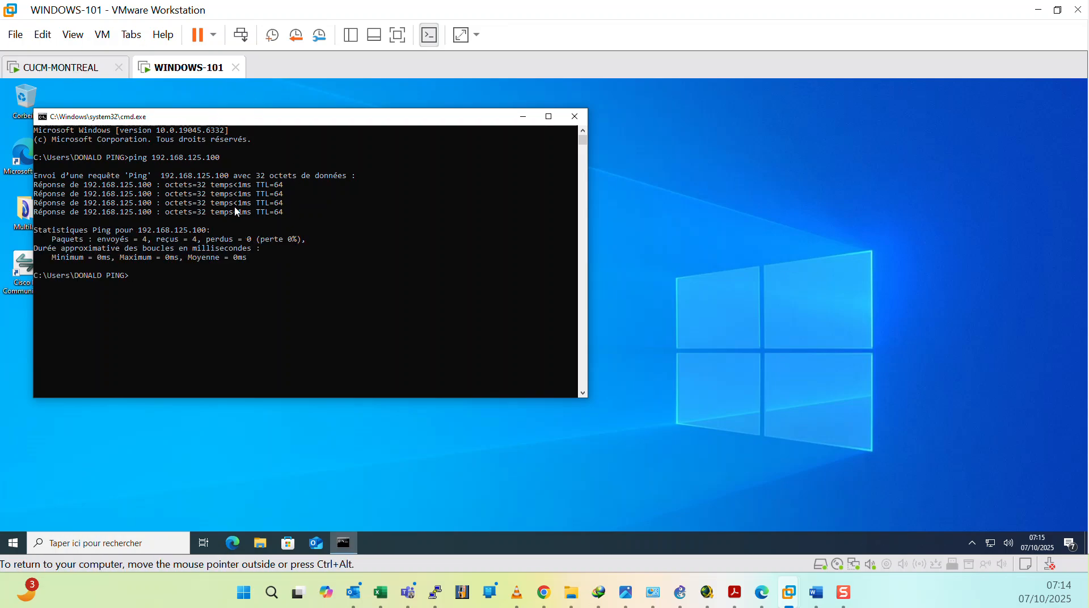
Step: Log in to the CUCM console as admin, entering the account password
click(80, 69)
click(291, 282)
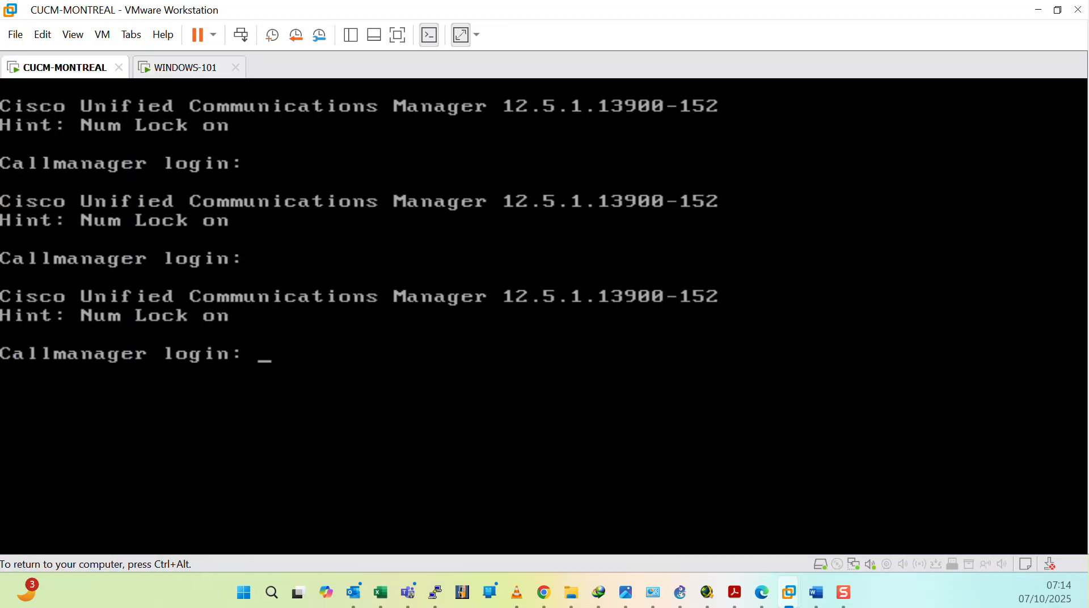
text(admin)
key(Return)
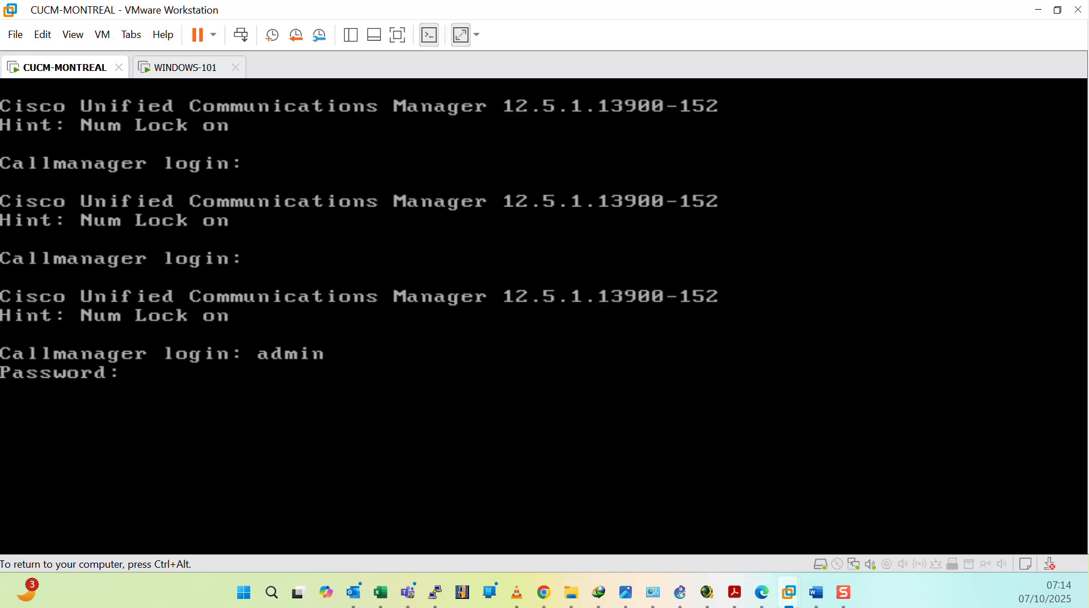
key(Return)
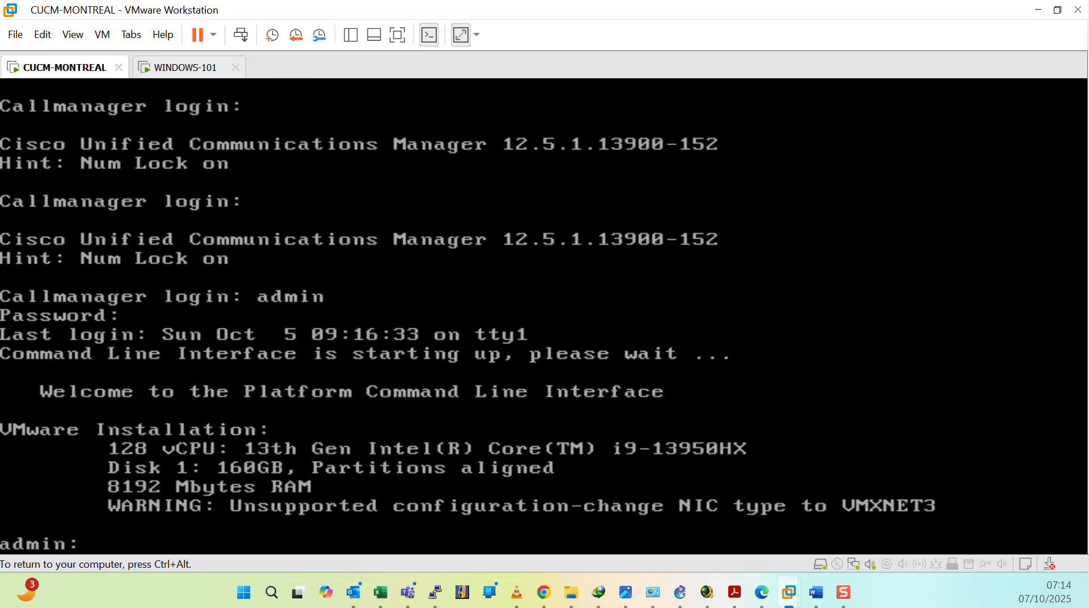
Step: Start entering the utils network ping command in the CUCM console
text(utils ne)
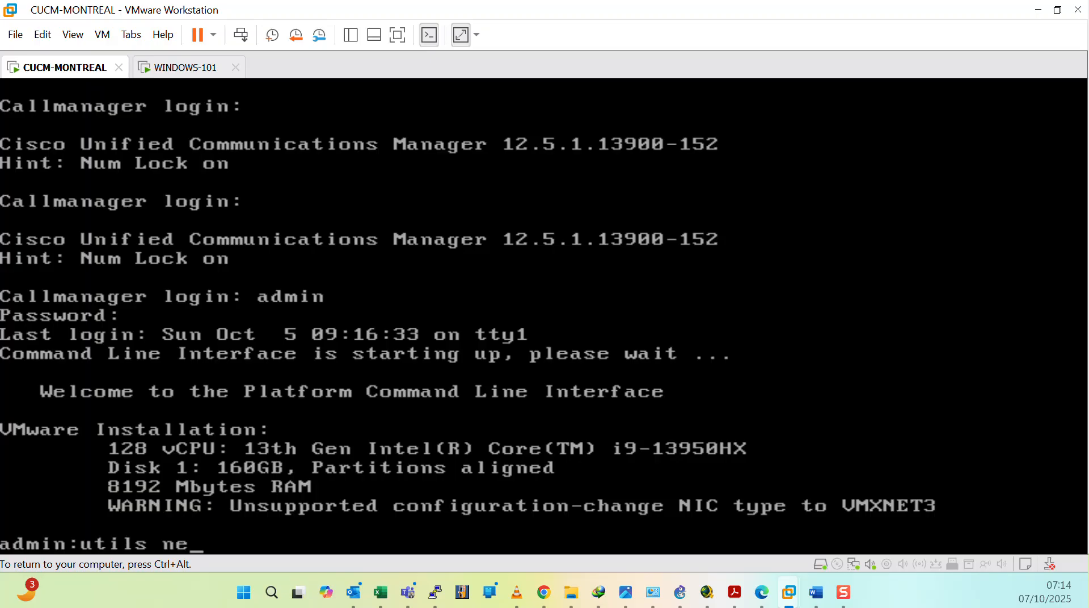
text(twork ping)
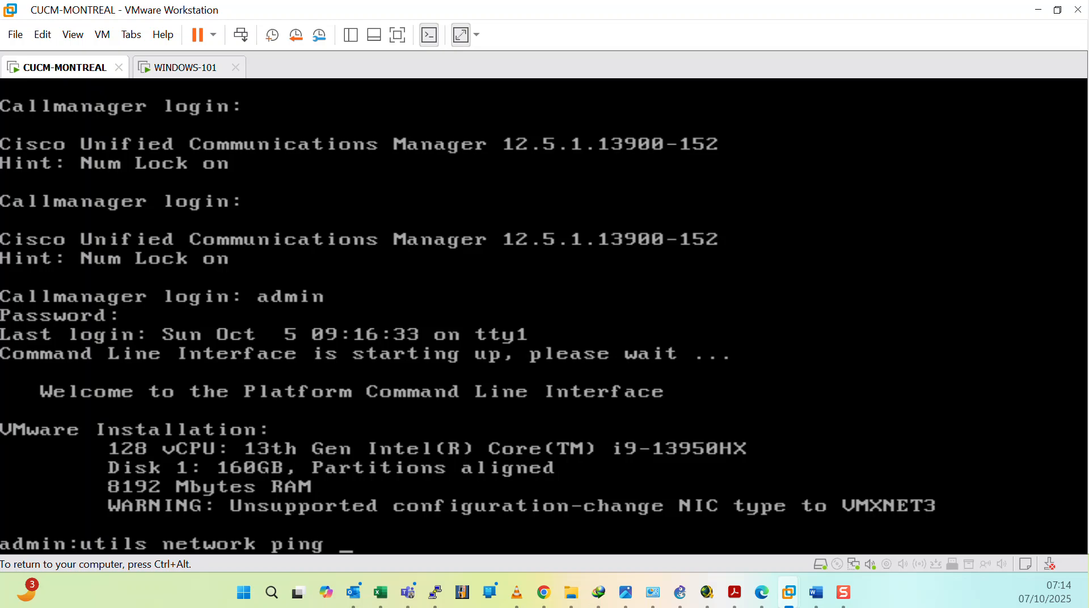
Step: Check the Windows VM's IP address with ipconfig in its command prompt
key(ctrl+alt)
click(177, 68)
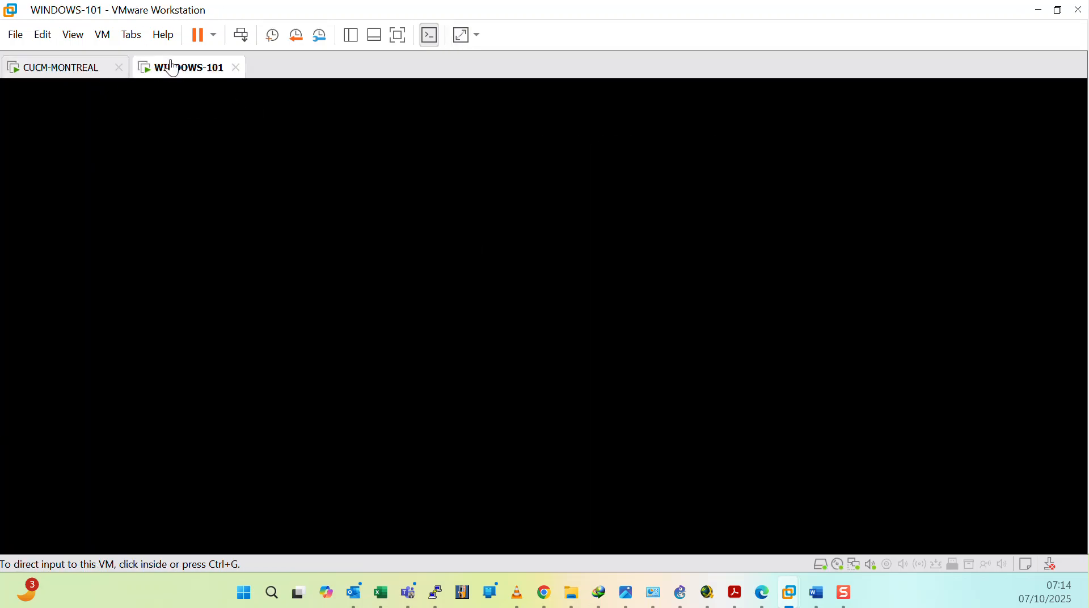
text(ipconfig)
key(Return)
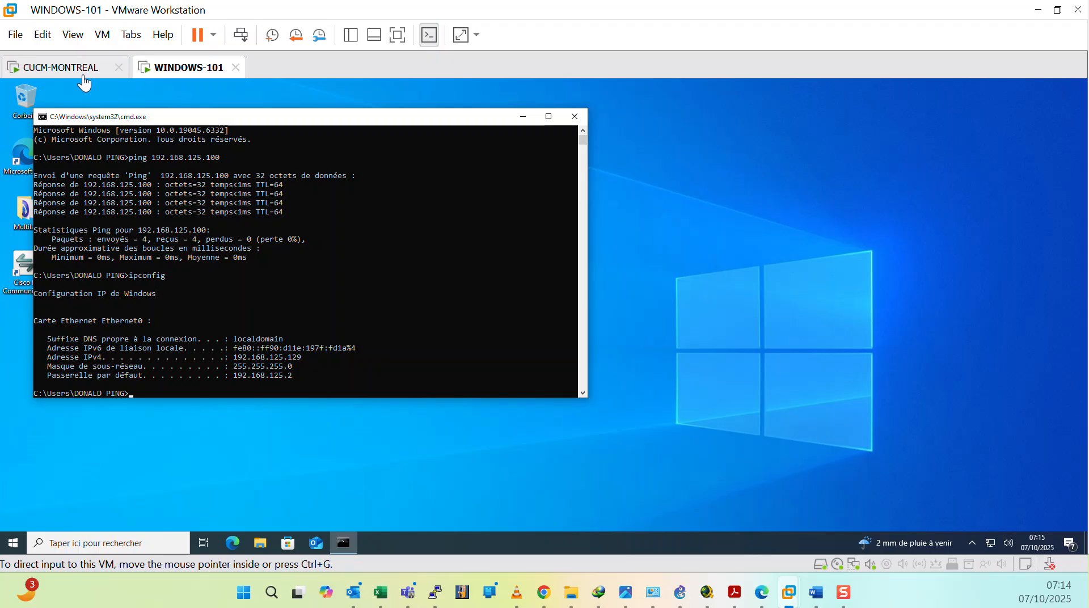
Step: Complete the CUCM ping command to target the Windows VM at 192.168.125.129 and run it
click(62, 67)
click(291, 370)
text(19)
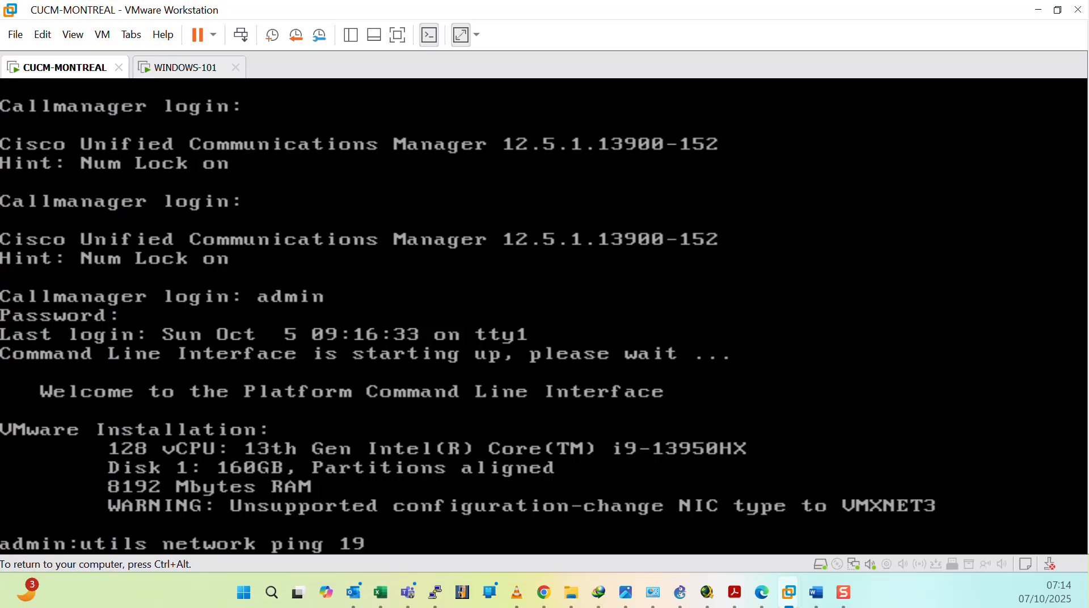
text(2.168.125.129)
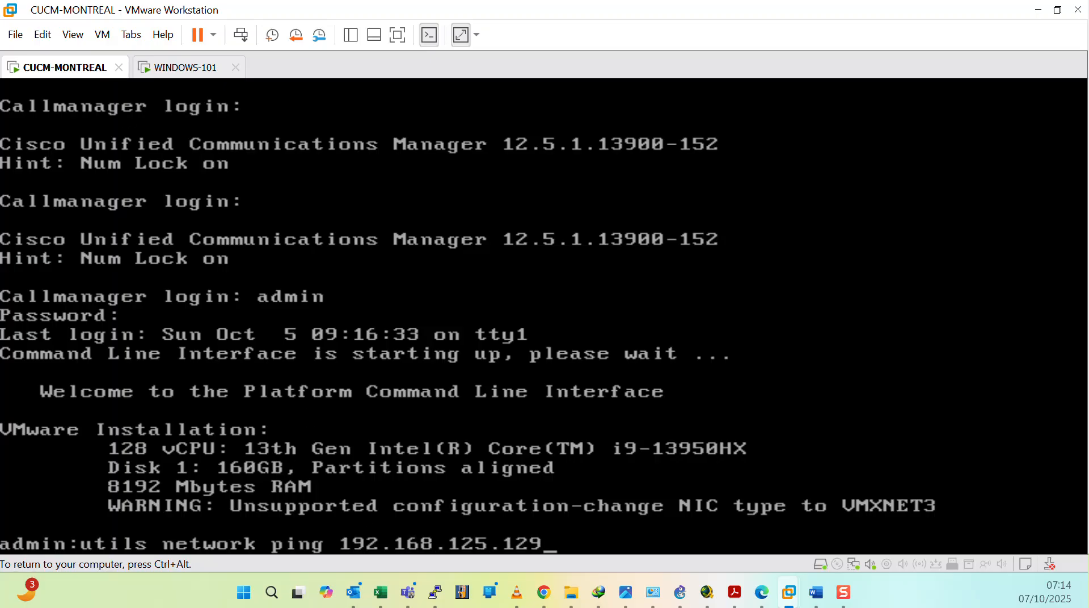
key(Return)
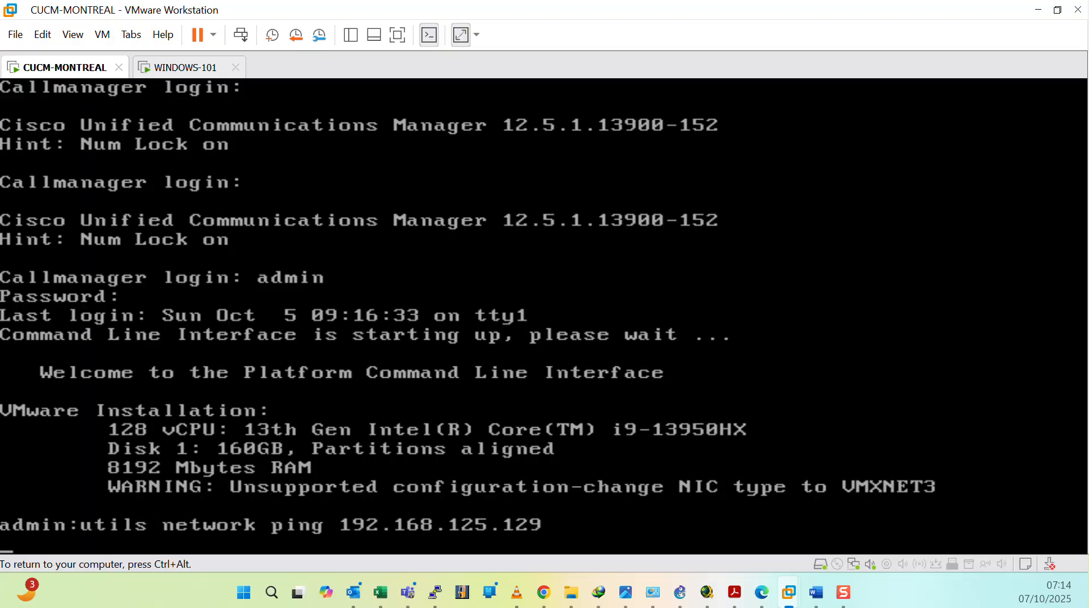
key(ctrl+alt)
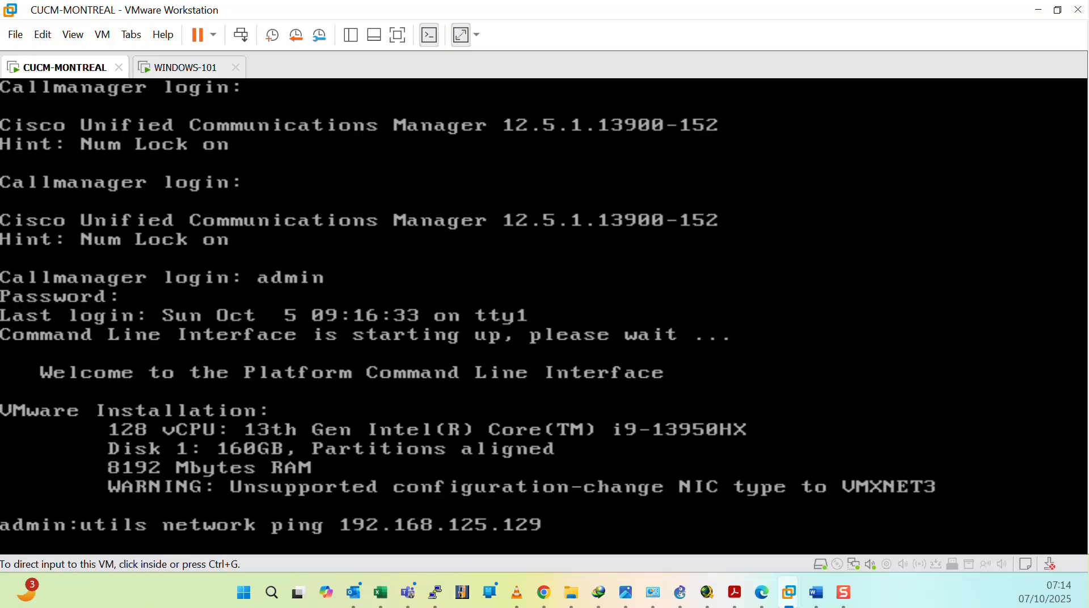
key(ctrl+g)
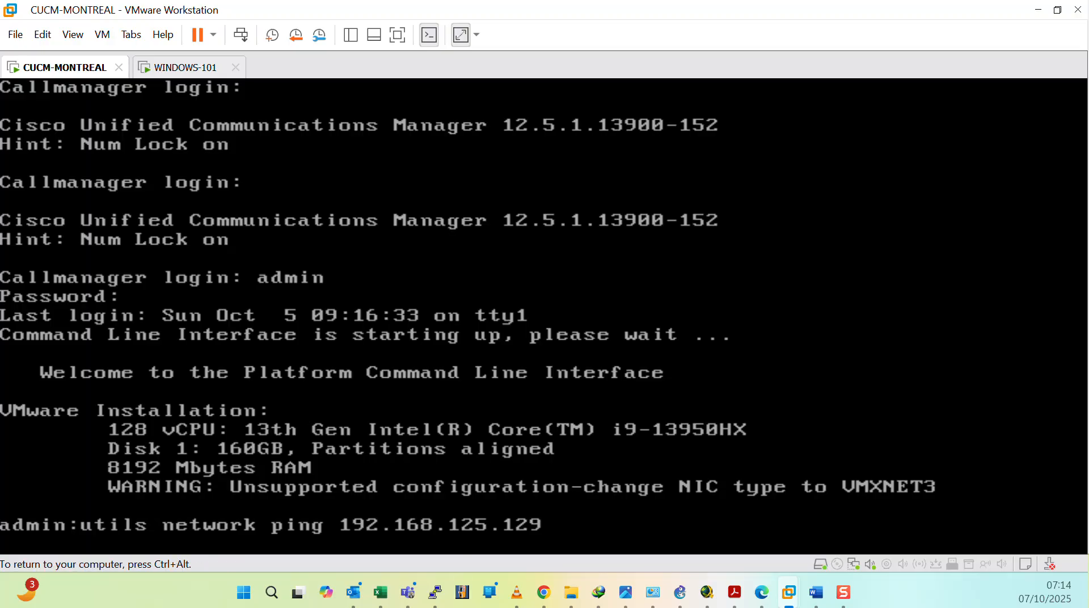
key(ctrl+alt)
key(ctrl+g)
key(ctrl+alt)
key(ctrl+g)
key(ctrl+alt)
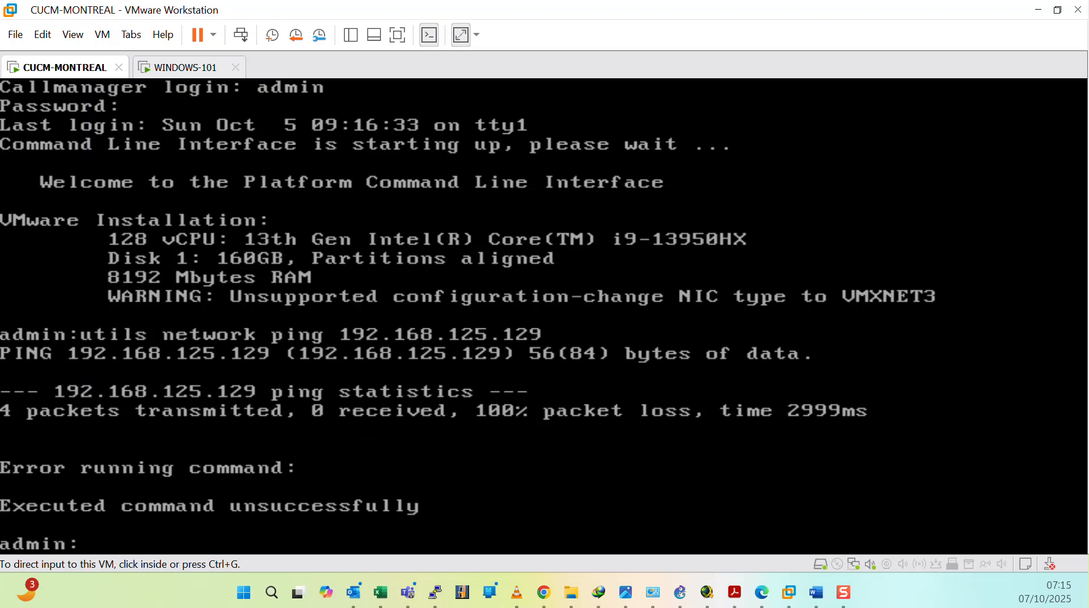
Step: Open the CUCM virtual machine's settings to review its hardware, then close them
key(alt+Tab)
right_click(85, 70)
click(136, 321)
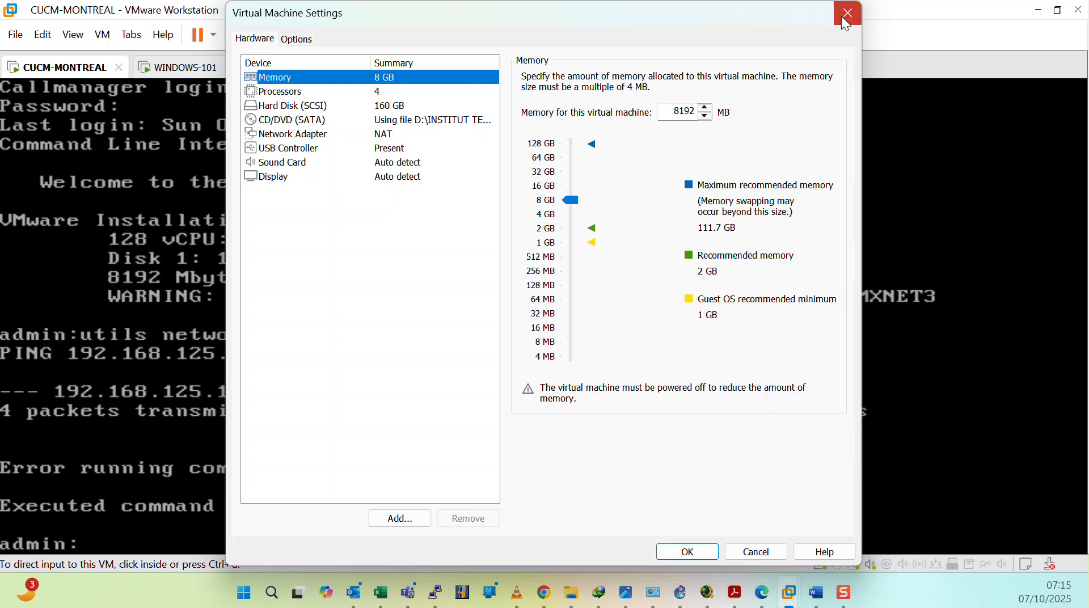
click(846, 15)
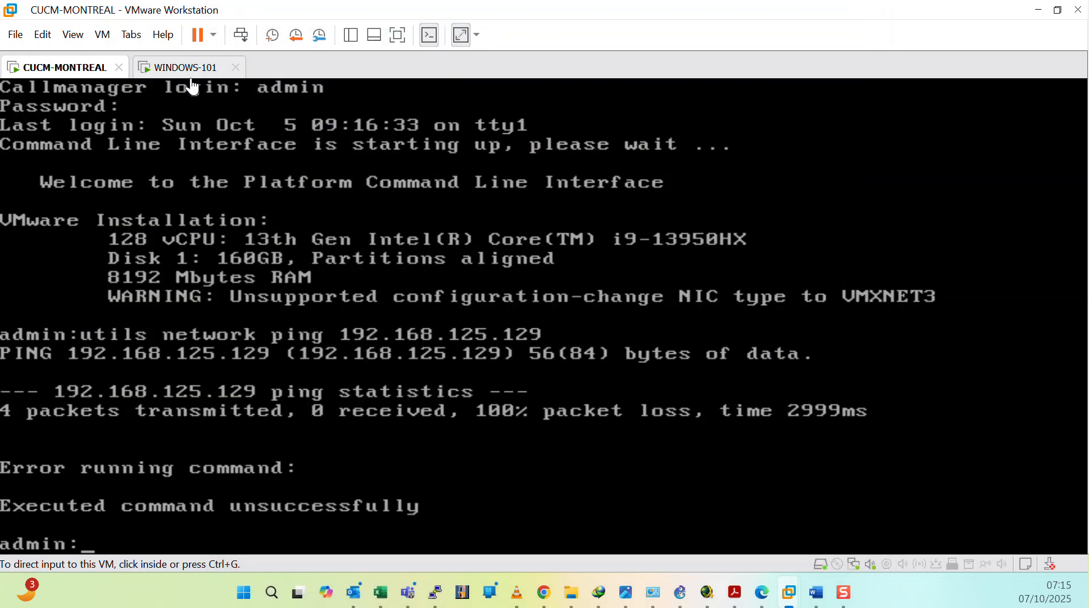
Step: Open the Windows virtual machine's settings to review its network adapter, then close them
click(182, 66)
right_click(209, 66)
click(255, 304)
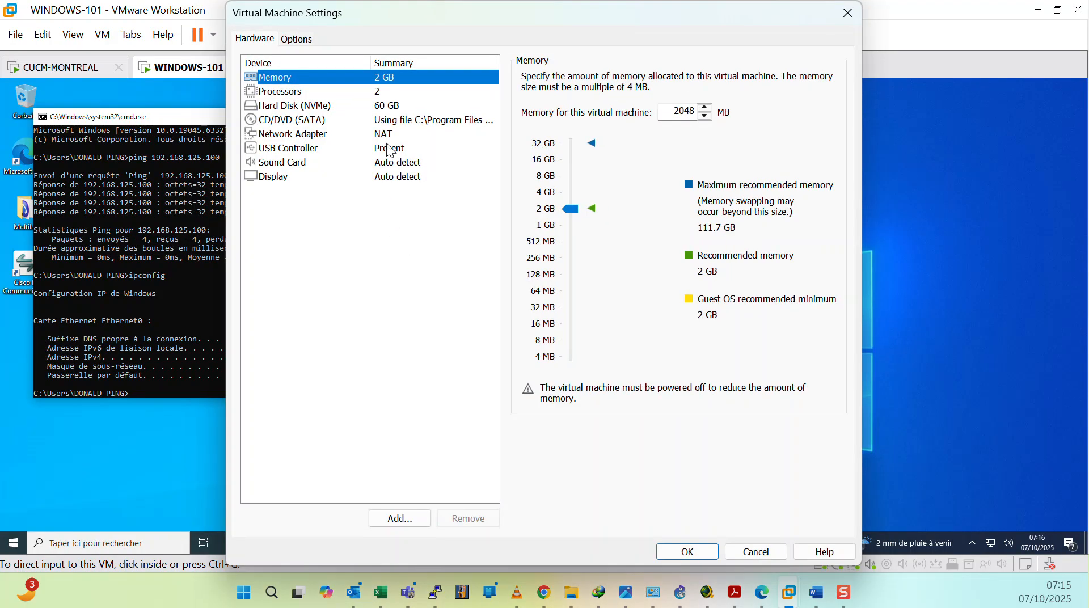
click(389, 149)
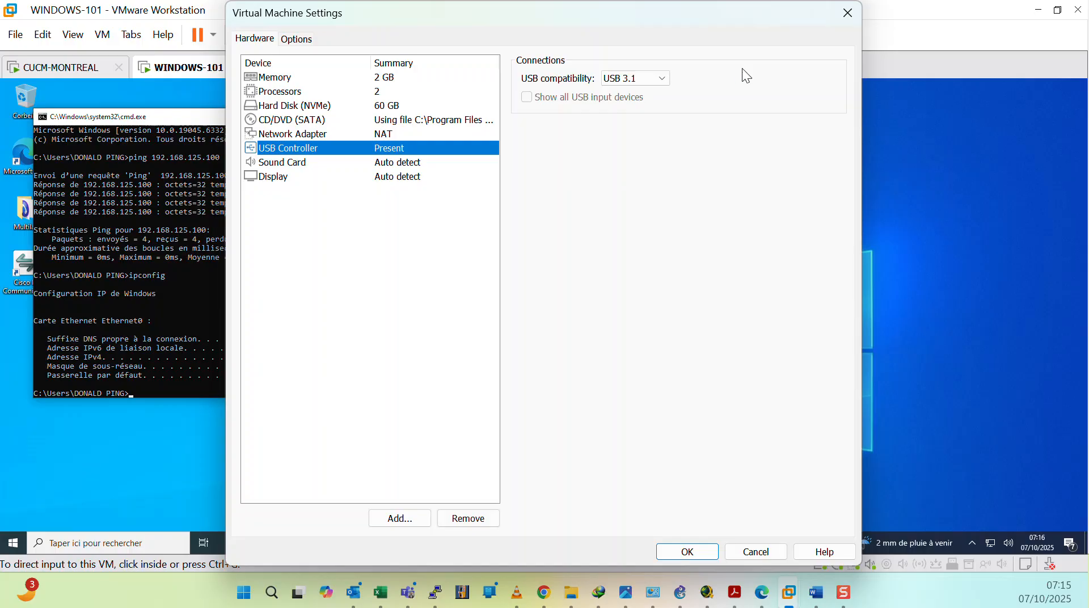
click(846, 15)
Step: Open Windows Defender Firewall with Advanced Security by searching firewall.cpl on the Windows VM
click(523, 120)
click(523, 120)
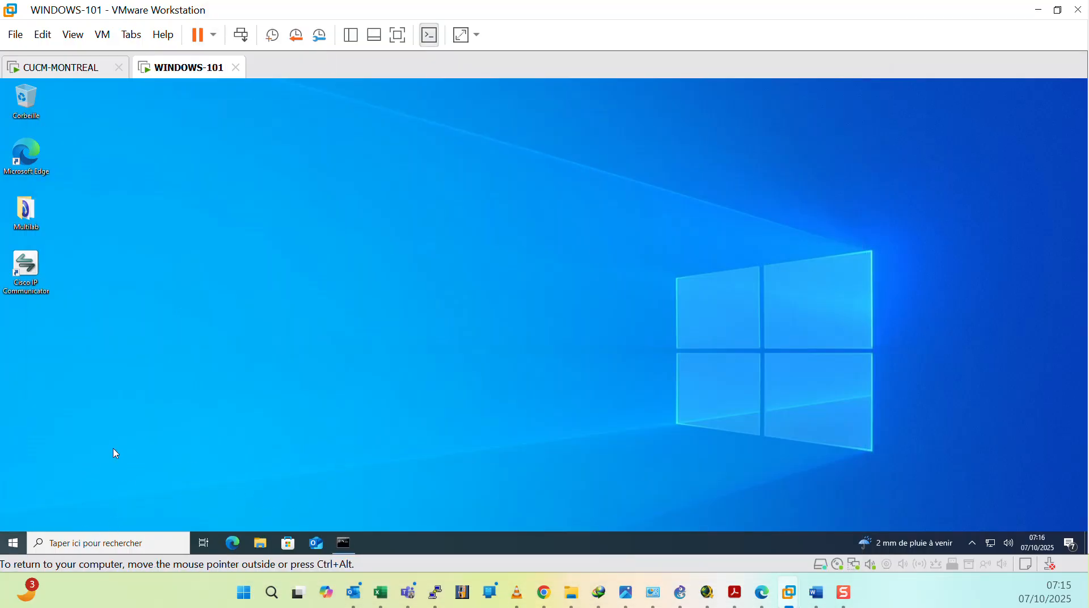
key(super)
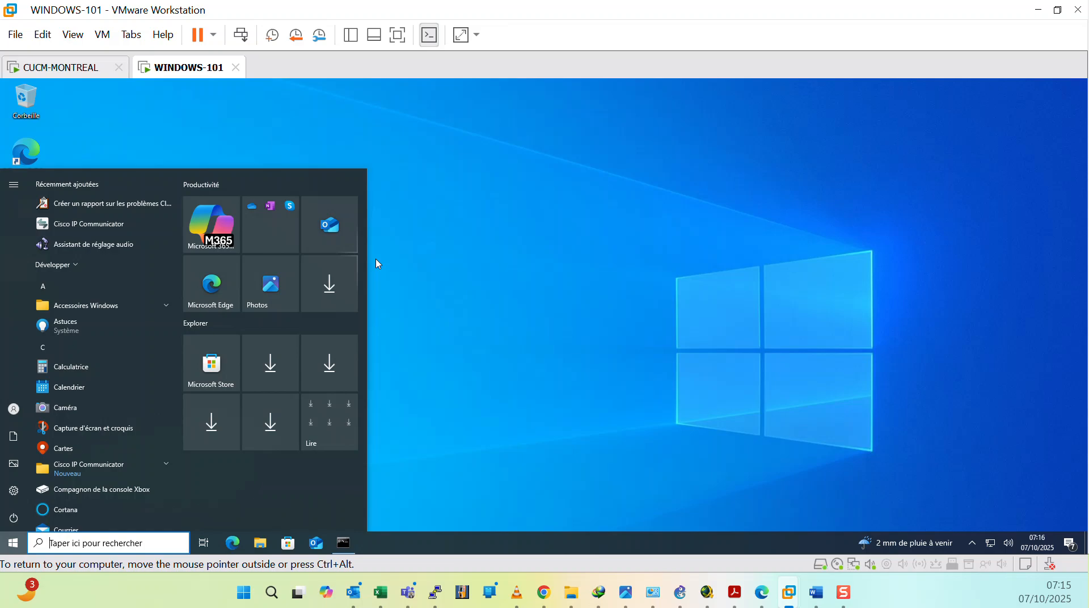
text(fire)
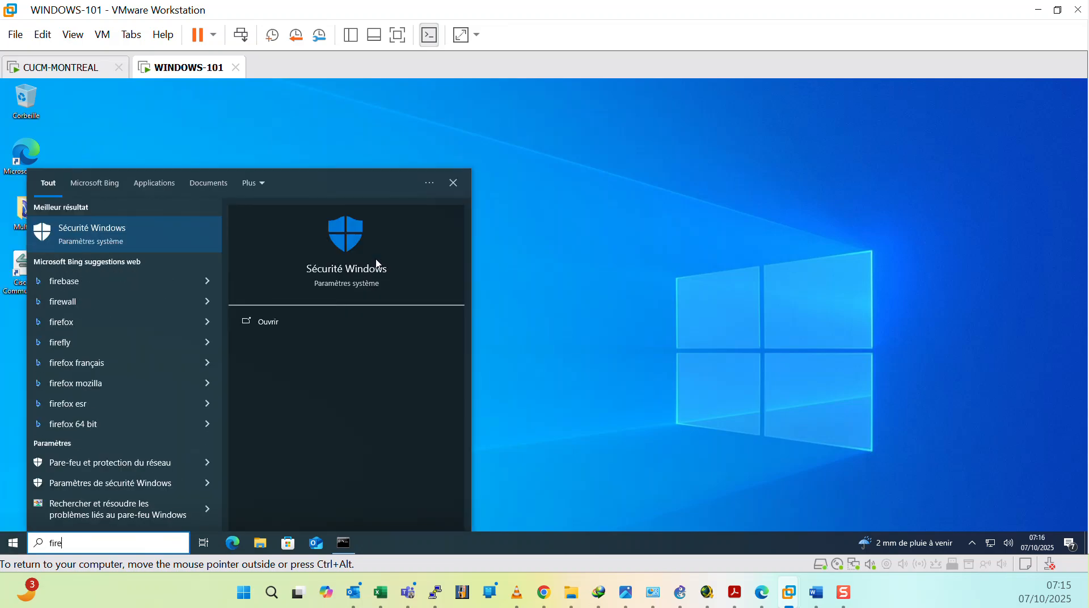
text(wall)
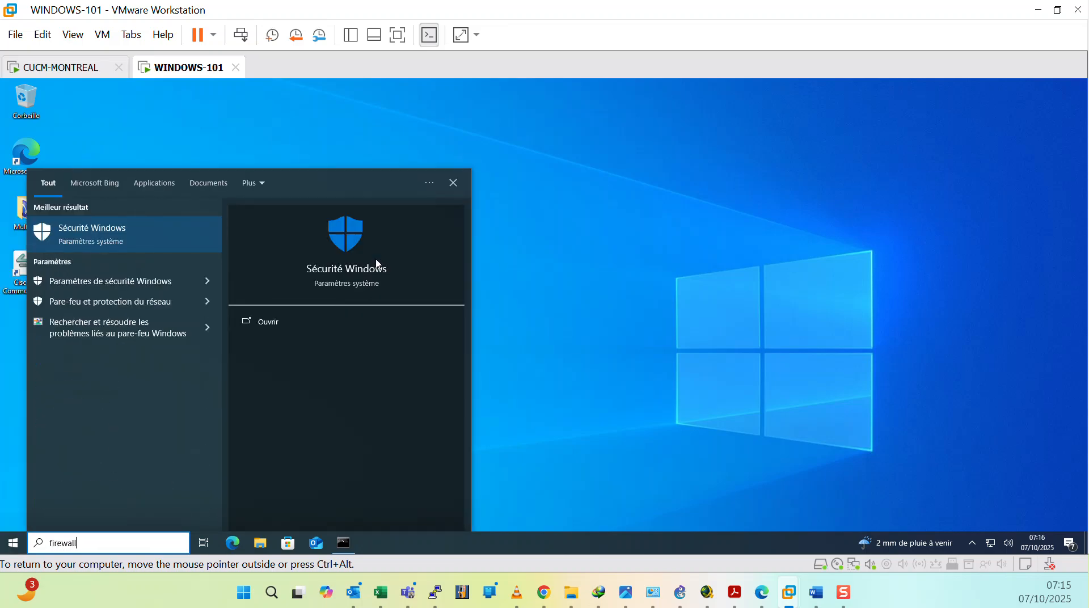
text(.cpl)
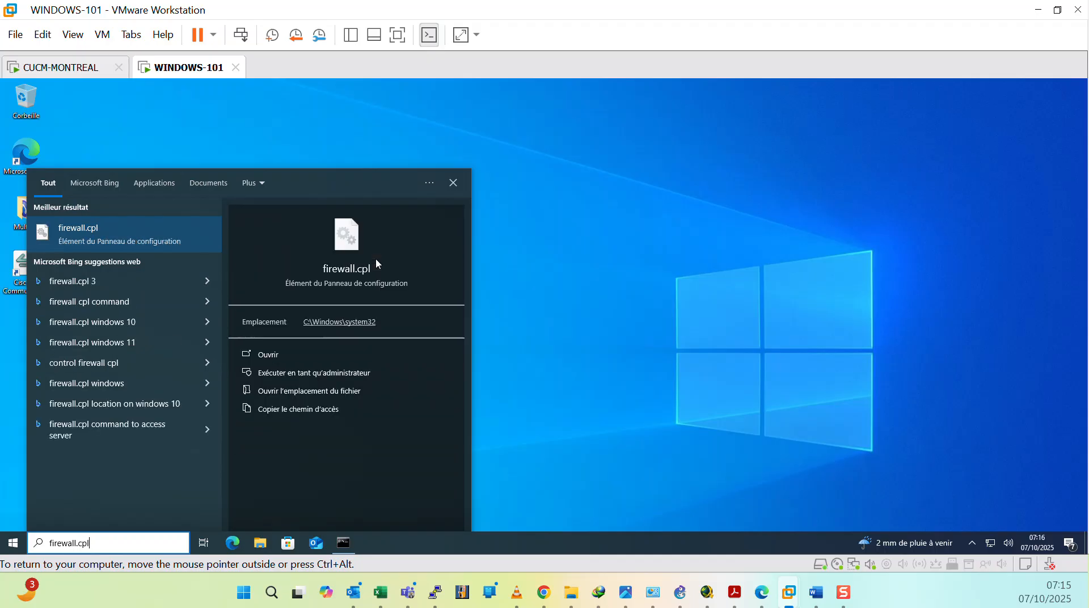
key(Return)
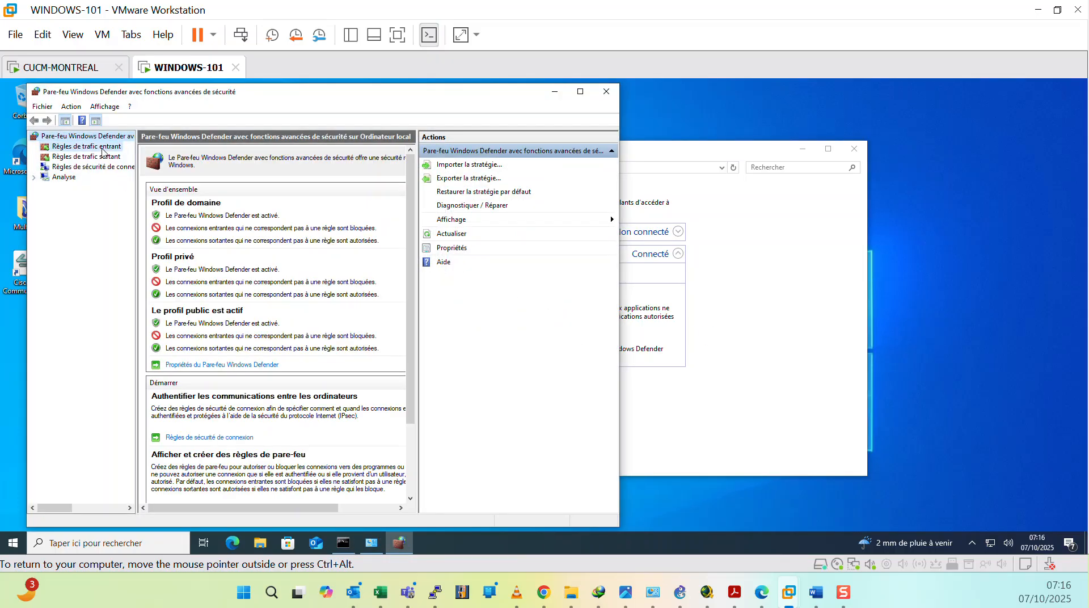
Step: Start a new Custom inbound firewall rule and advance to the program page
click(102, 148)
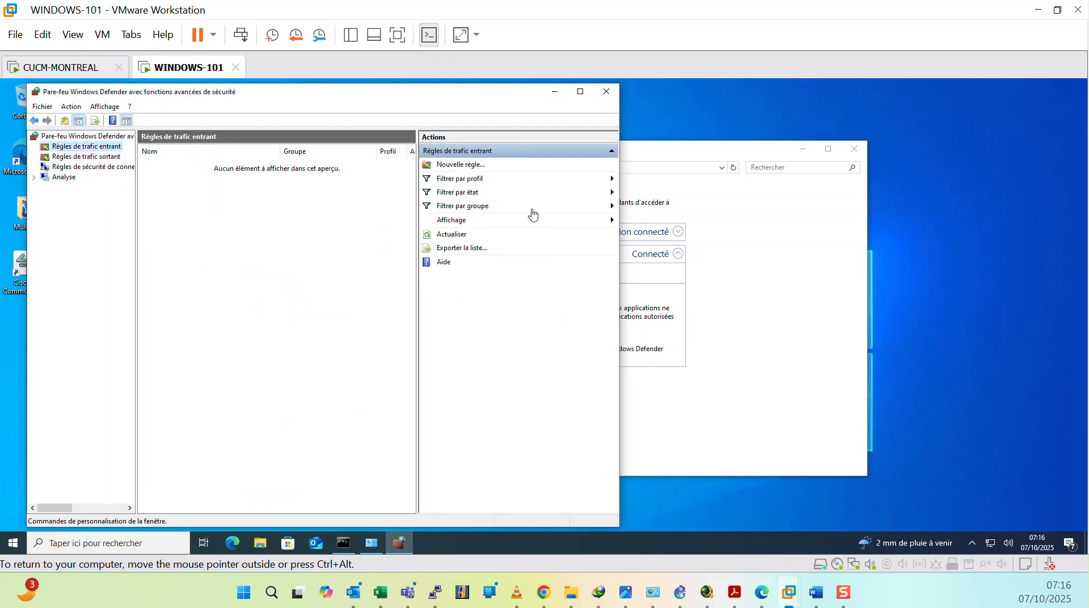
click(459, 165)
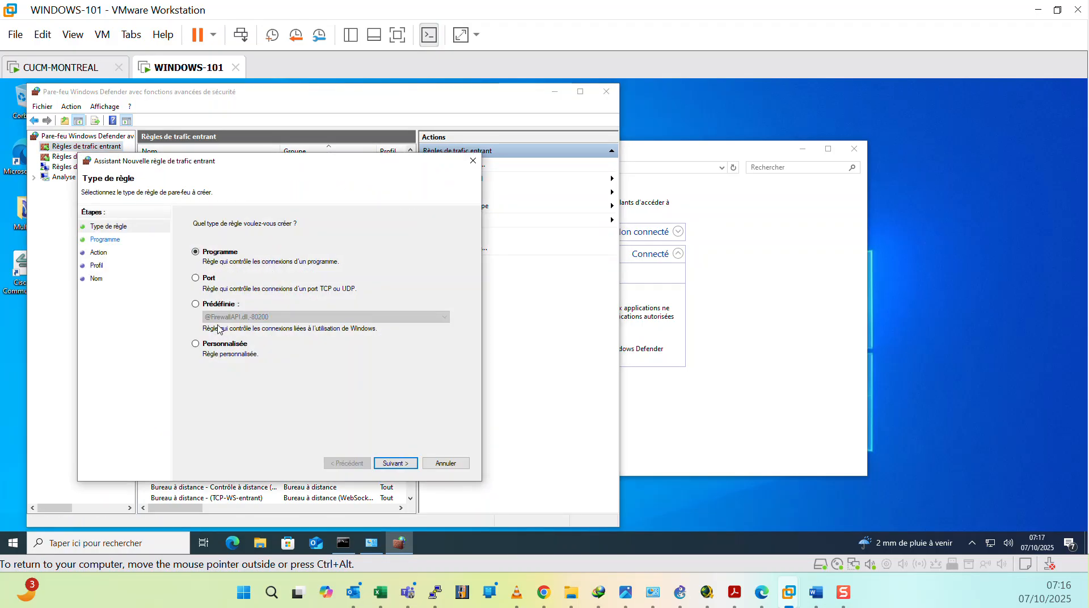
click(196, 343)
click(399, 463)
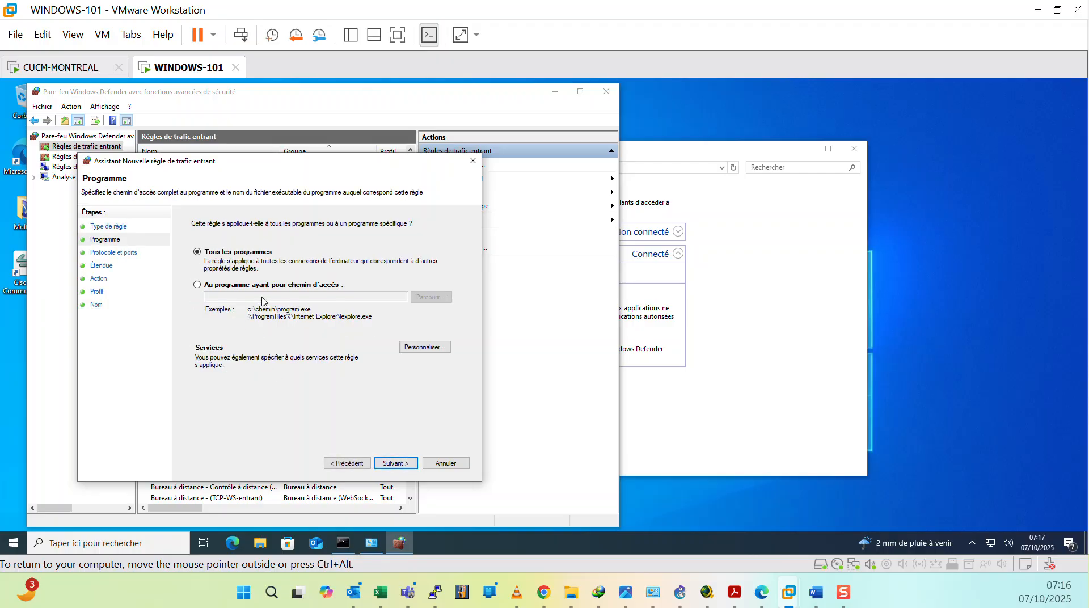
Step: Apply the new inbound rule to all programs and set its protocol type to ICMPv4
click(392, 463)
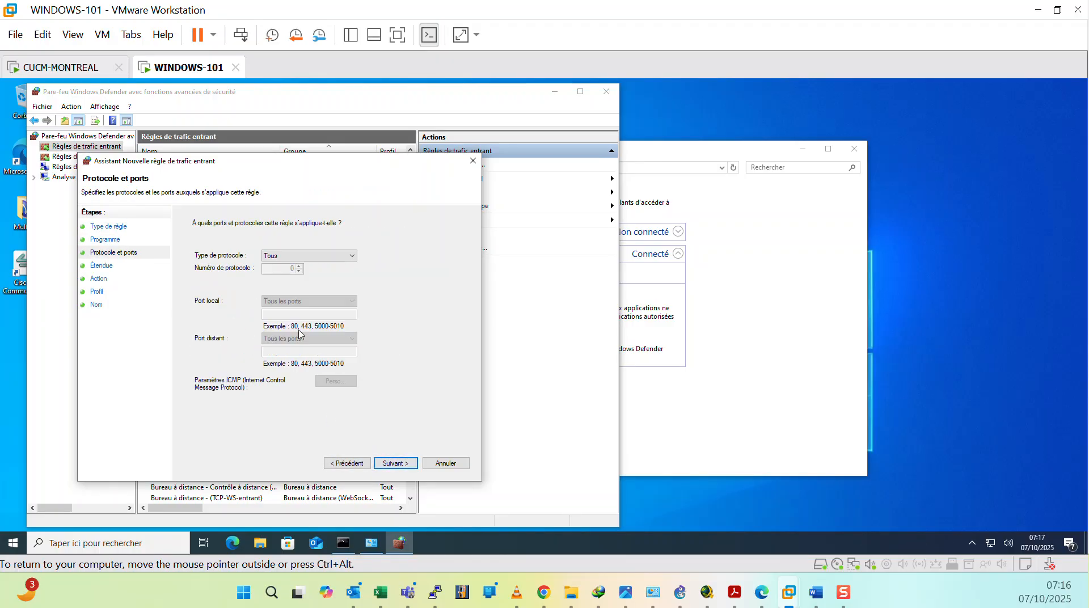
click(352, 256)
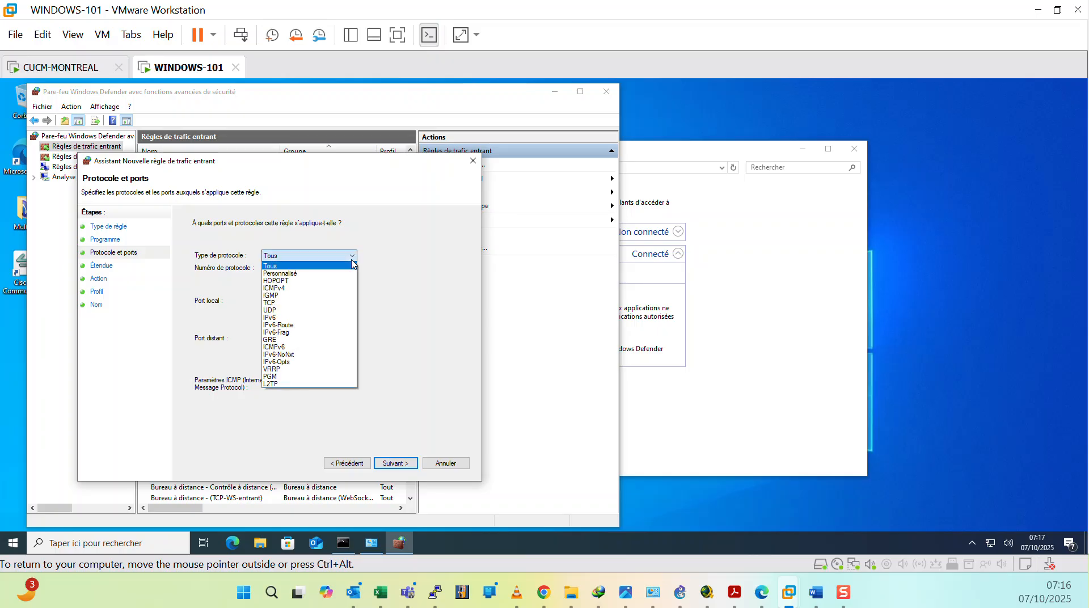
click(307, 287)
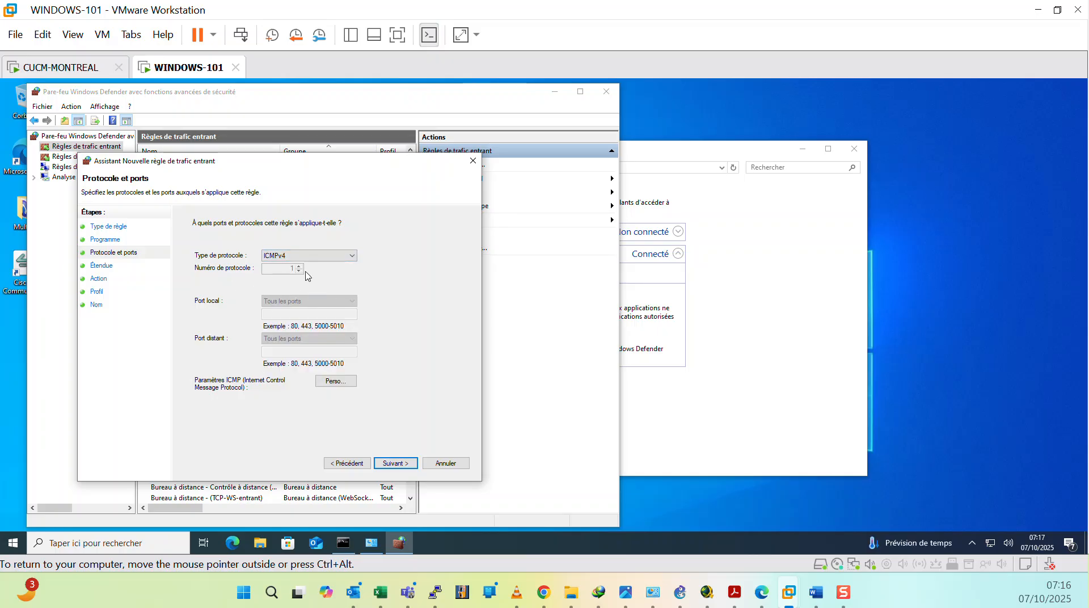
click(387, 463)
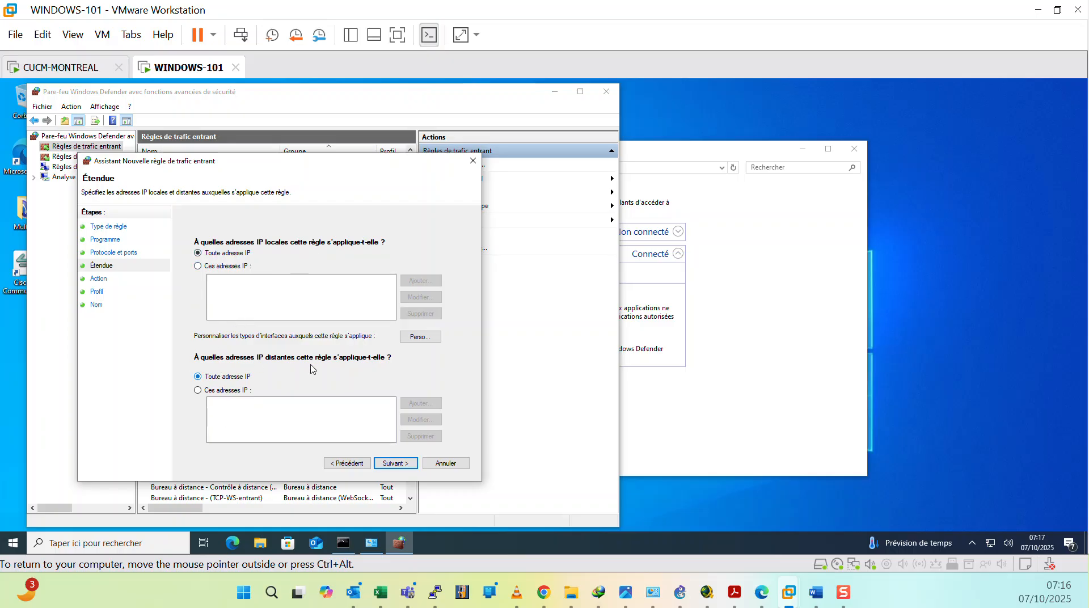
Step: Keep the default scope, action and profiles for the rule and advance to the naming page
click(396, 464)
click(390, 465)
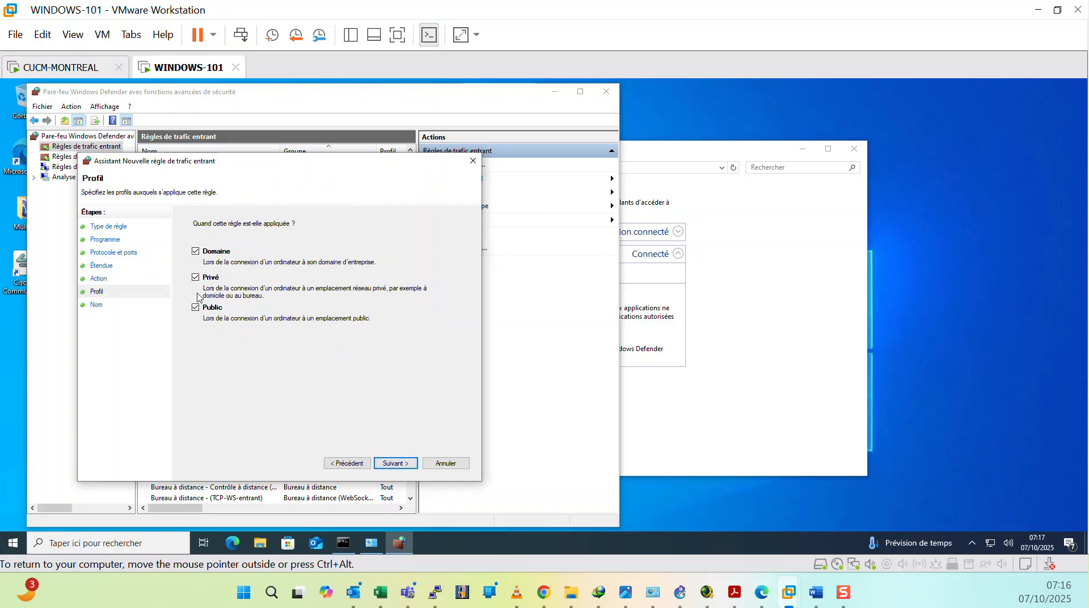
click(395, 464)
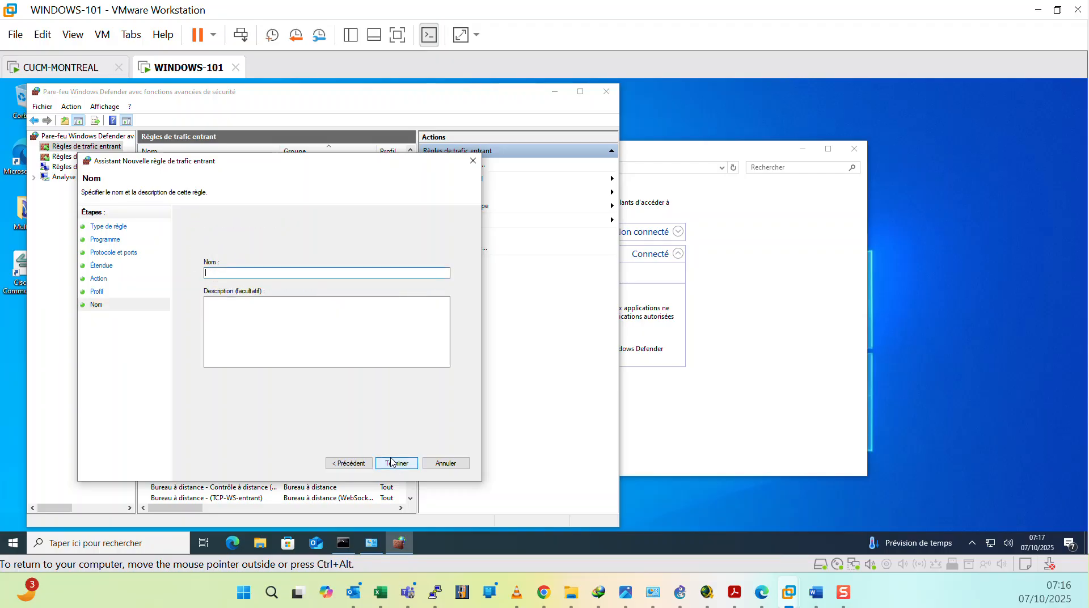
Step: Name the rule "autoriser le PING" and finish creating it
text(IICMP)
key(BackSpace)
key(BackSpace)
key(BackSpace)
key(BackSpace)
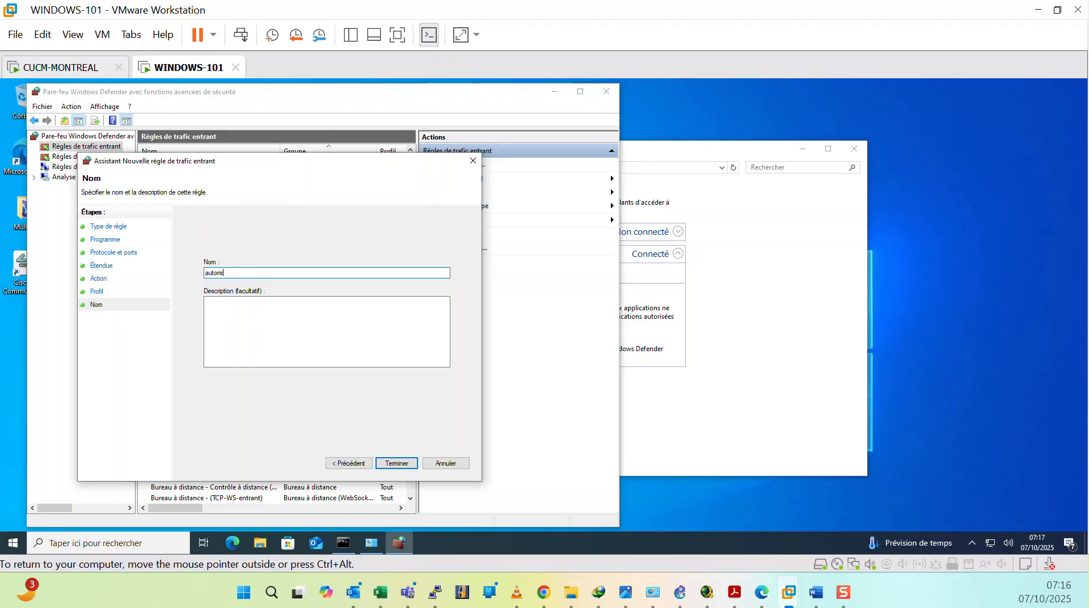
key(BackSpace)
text(PING)
click(396, 463)
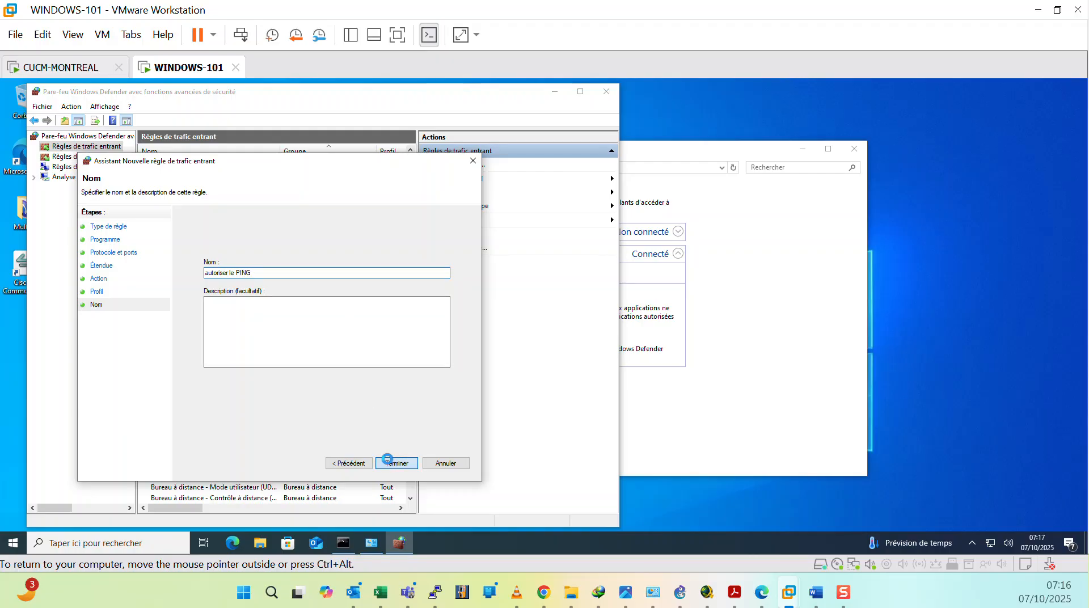
Step: Rerun the ping to 192.168.125.129 from the CUCM console and release the VM input
click(85, 71)
click(299, 380)
key(Up)
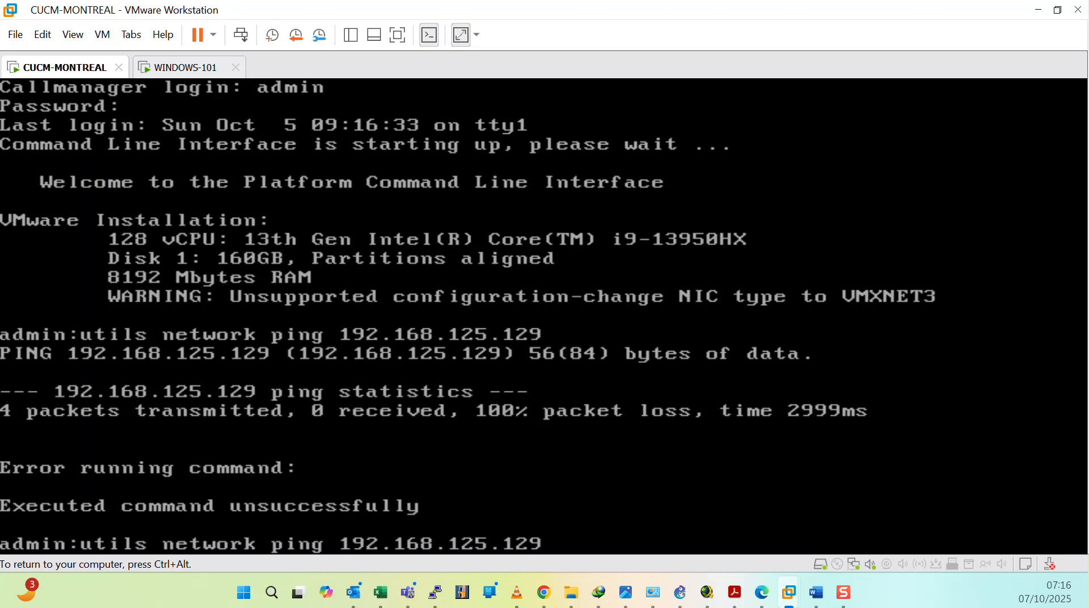
key(Return)
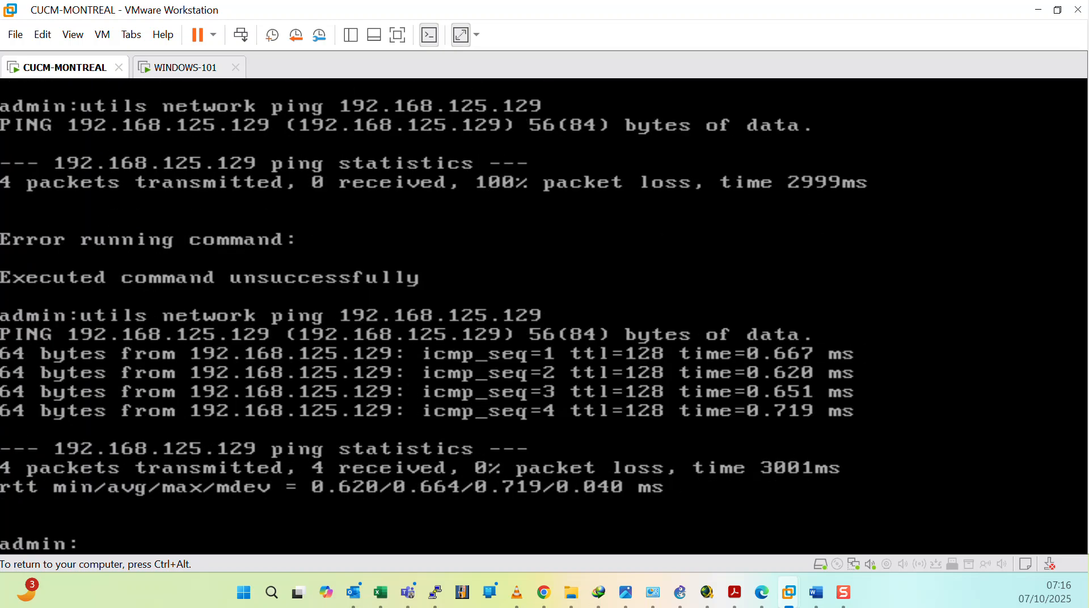
key(ctrl+alt)
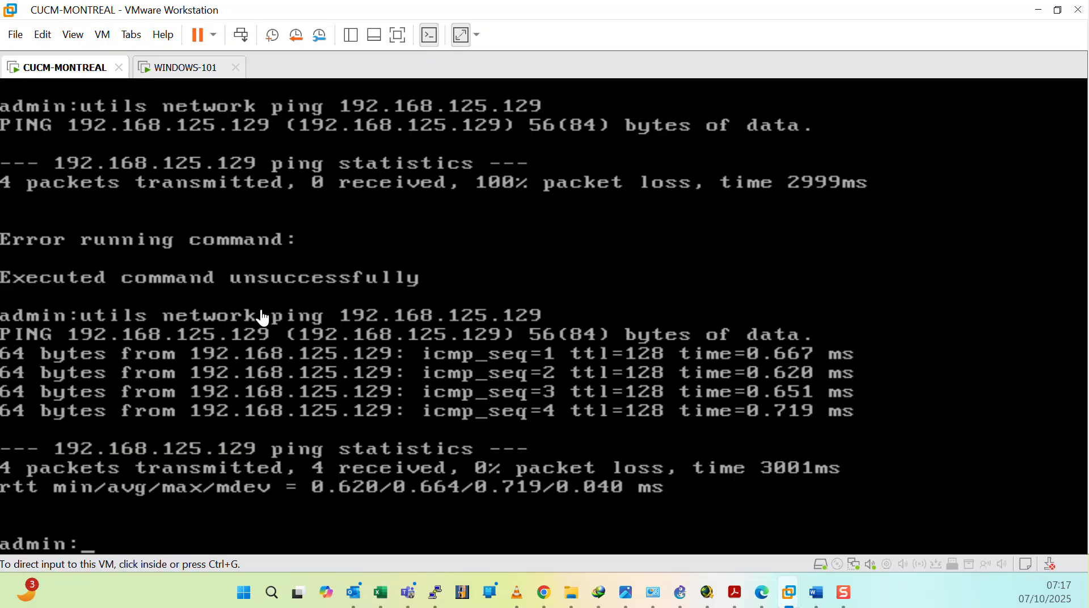
Step: Return to the Windows VM and minimize the firewall and other open windows
click(179, 67)
click(557, 93)
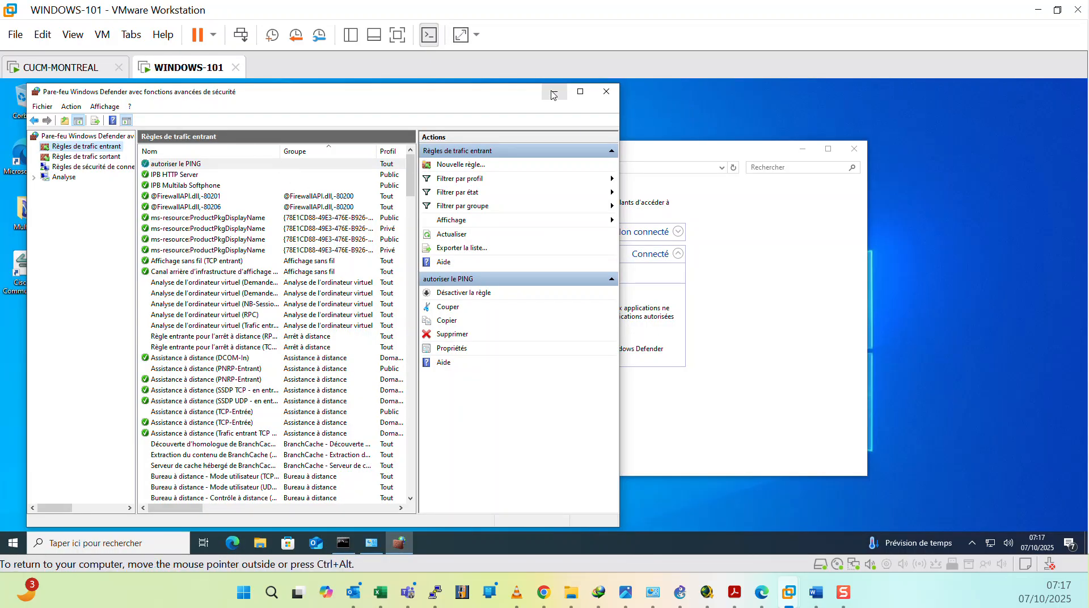
click(557, 93)
click(798, 154)
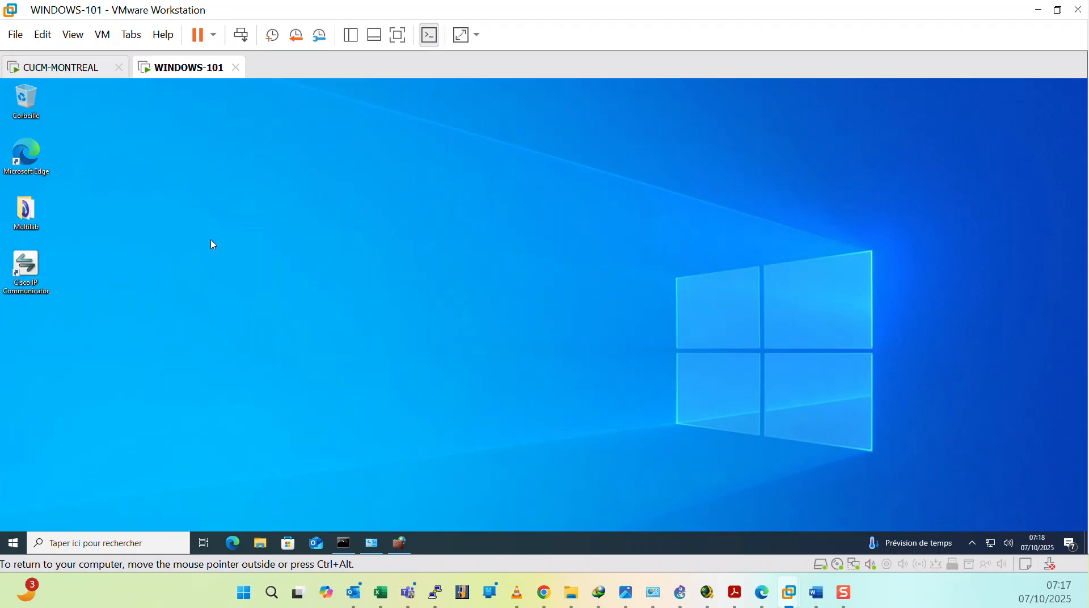
Step: Launch Setup Phones Wizard from the Multilab folder and set TFTP server 192.168.125.100 for Phones 1 and 2
double_click(26, 211)
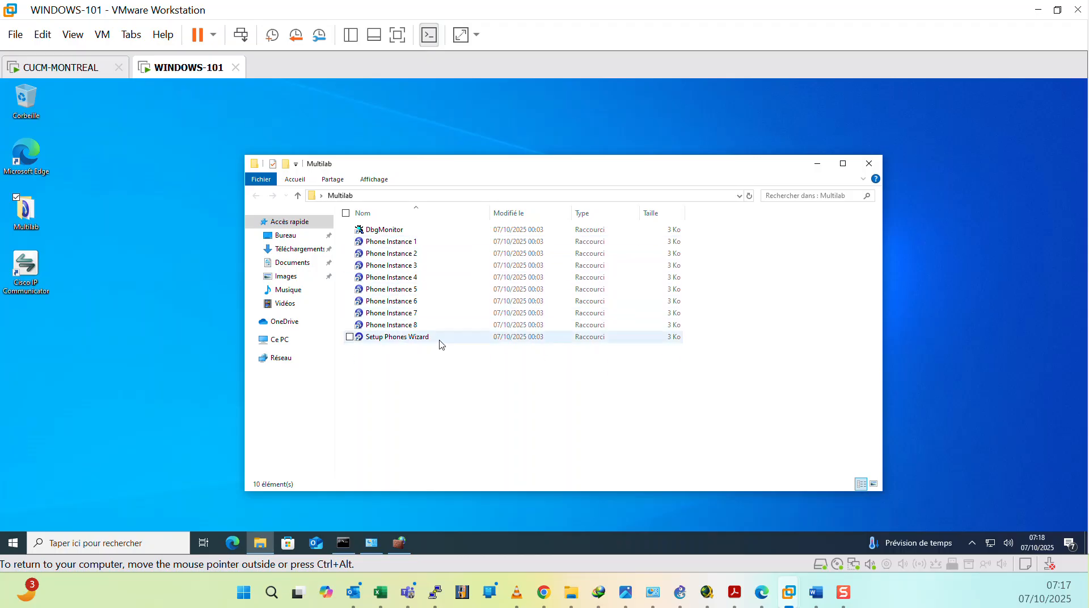
double_click(405, 338)
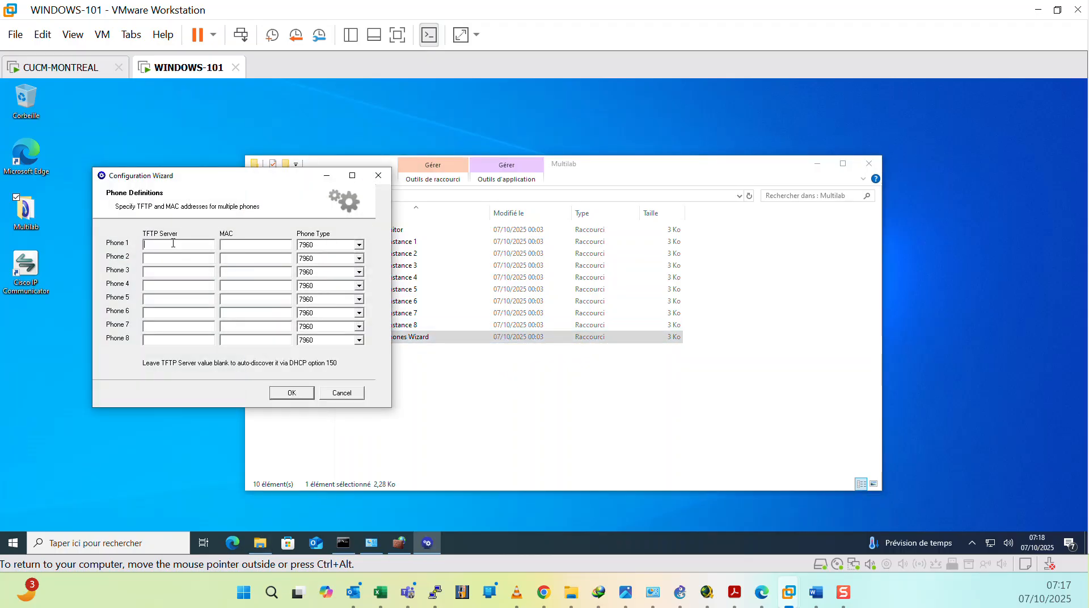
text(192.168.125.)
click(172, 259)
text(192.168)
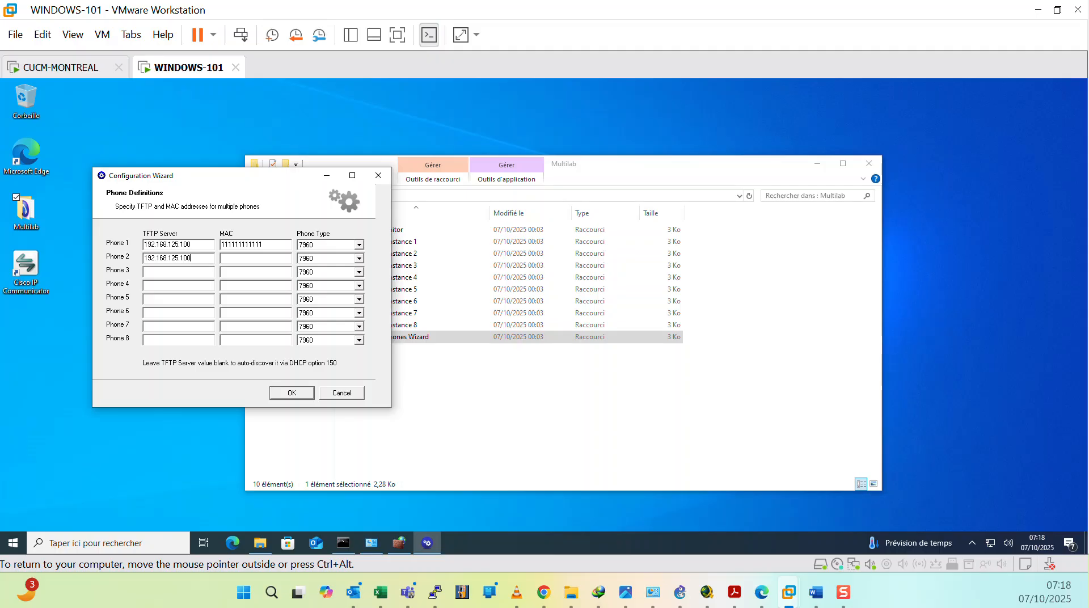
Step: Copy the TFTP address 192.168.125.100 into the TFTP Server fields of Phones 3 through 7
drag(199, 258, 107, 257)
key(ctrl+c)
click(169, 271)
key(ctrl+v)
click(169, 287)
key(ctrl+v)
key(ctrl+v)
key(ctrl+z)
click(165, 282)
key(ctrl+z)
key(ctrl+a)
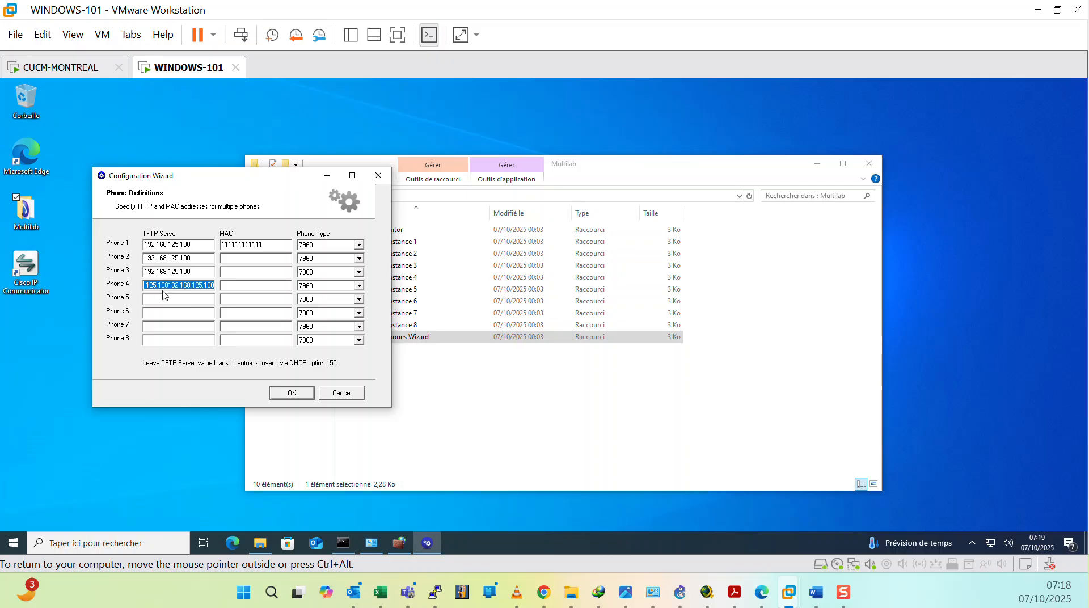
key(BackSpace)
key(ctrl+v)
click(169, 299)
key(ctrl+v)
click(167, 312)
key(ctrl+v)
click(165, 326)
key(ctrl+v)
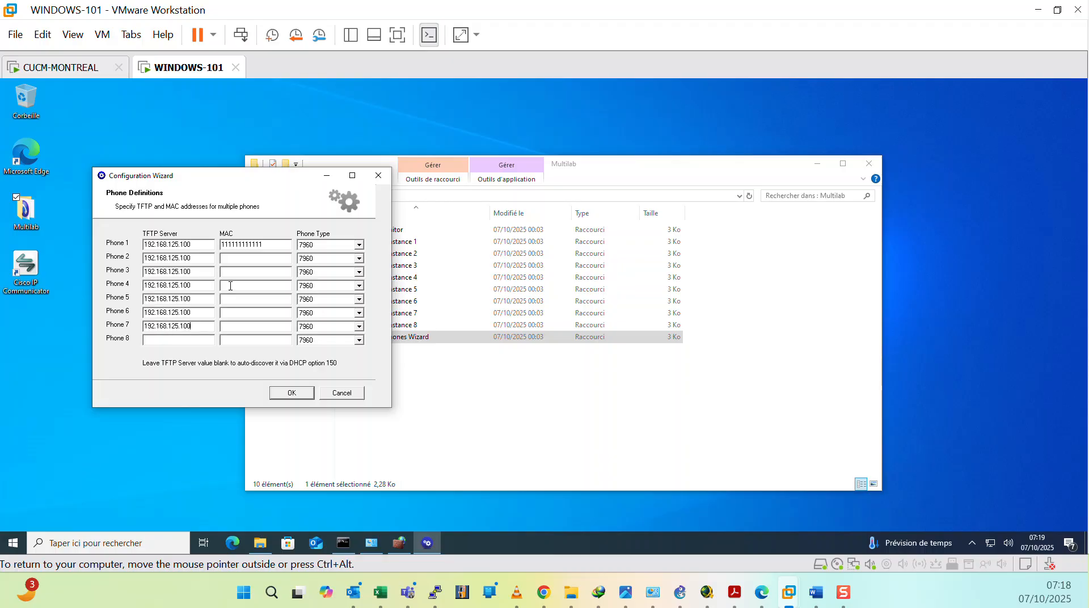
click(248, 258)
text(2222222)
key(BackSpace)
key(BackSpace)
key(BackSpace)
key(BackSpace)
key(BackSpace)
key(BackSpace)
key(BackSpace)
text(2222222222)
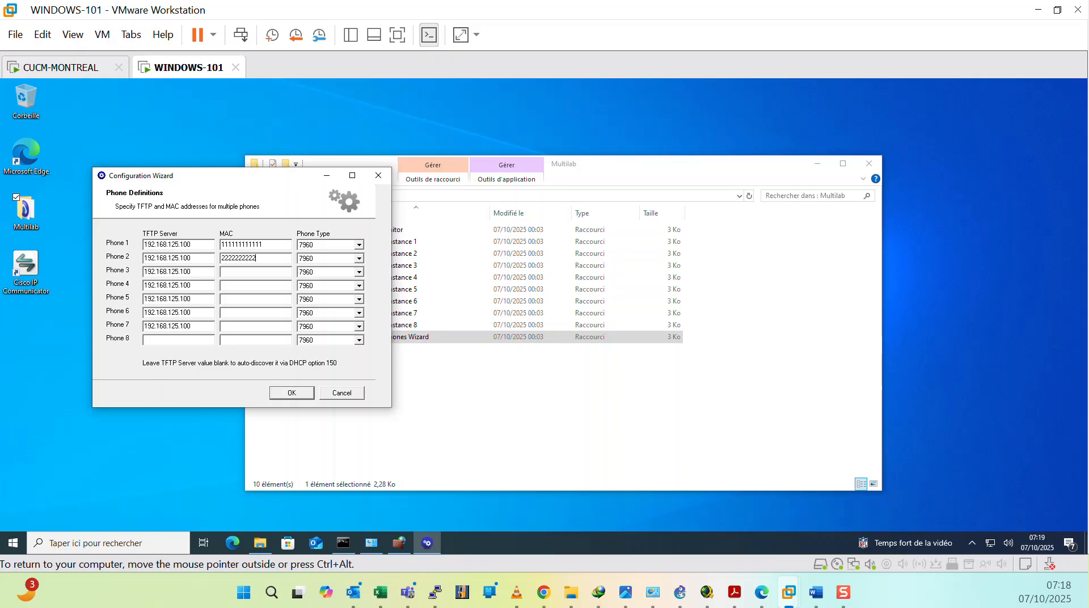
text(222)
key(BackSpace)
click(249, 273)
text(333333333333)
click(242, 282)
text(444444444444)
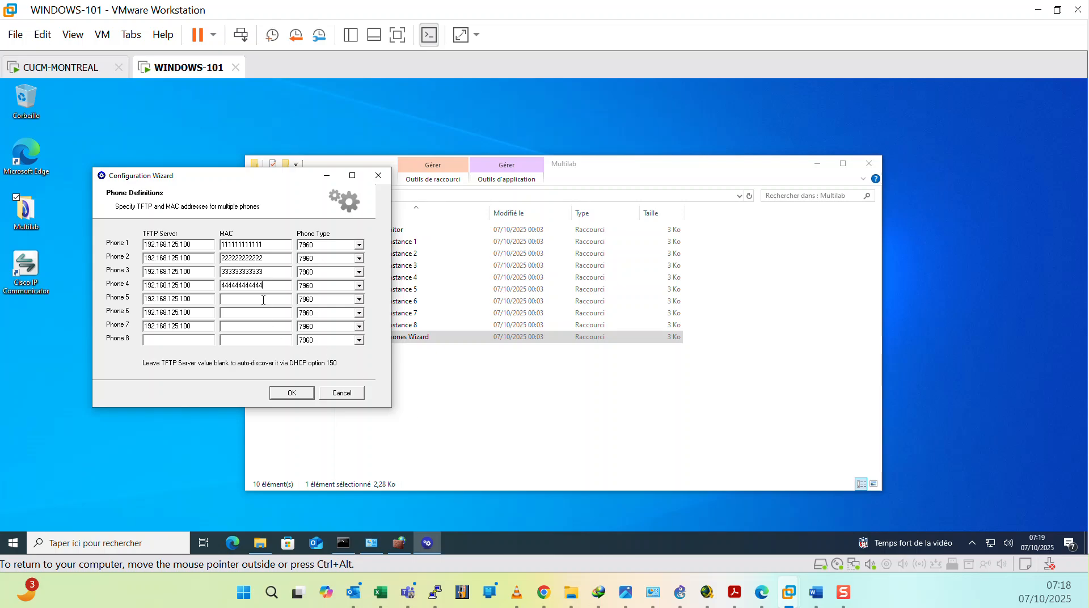
text(555555555555)
text(6666666666)
text(66)
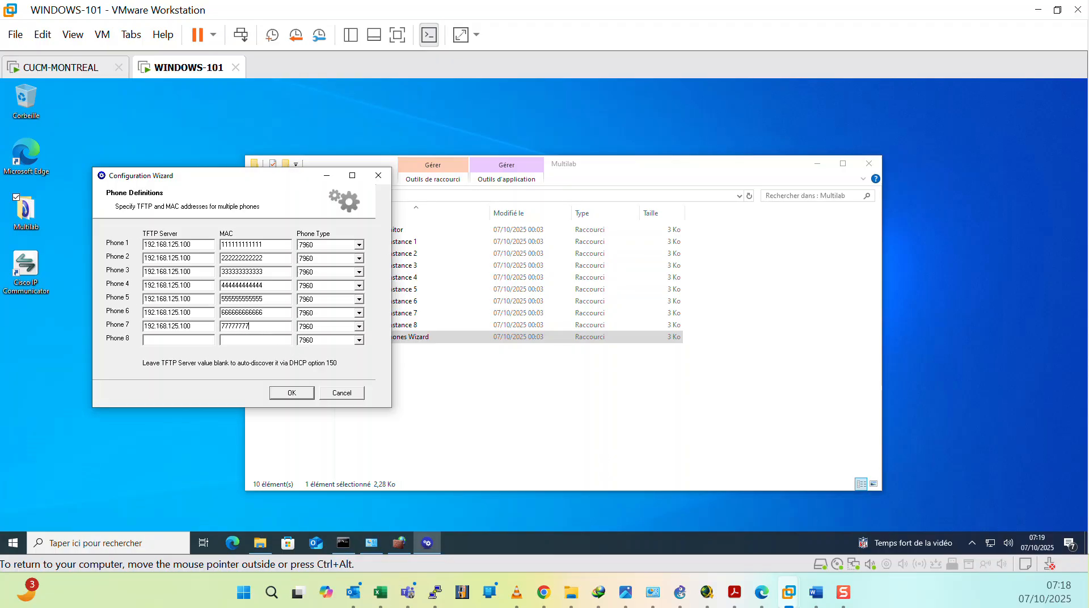
text(7)
Step: Keep Phone 1's type at 7960 and confirm the phone definitions
click(358, 245)
drag(361, 288, 361, 264)
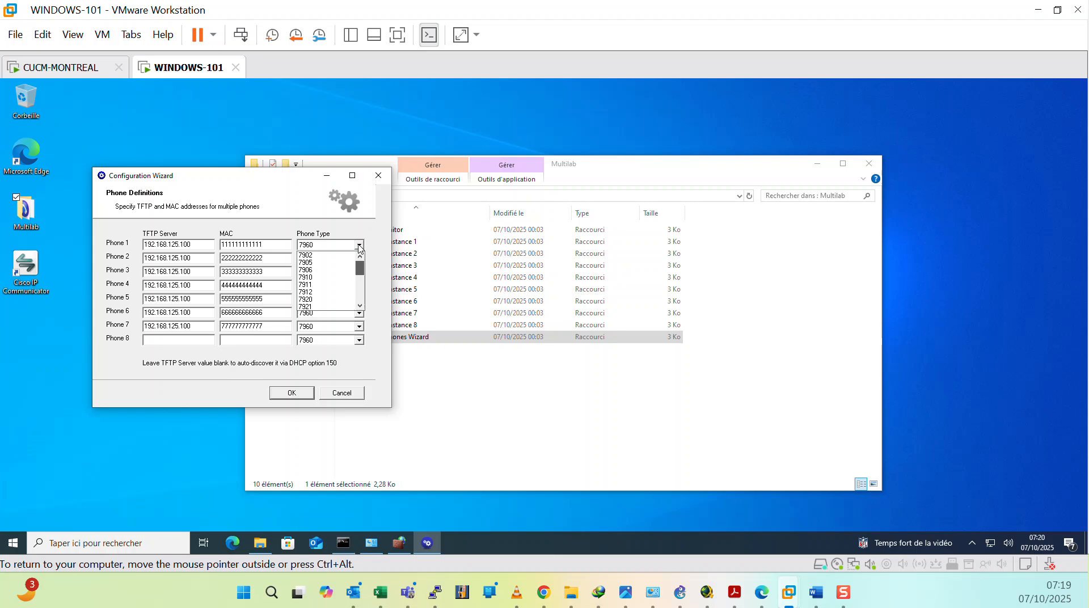
click(372, 238)
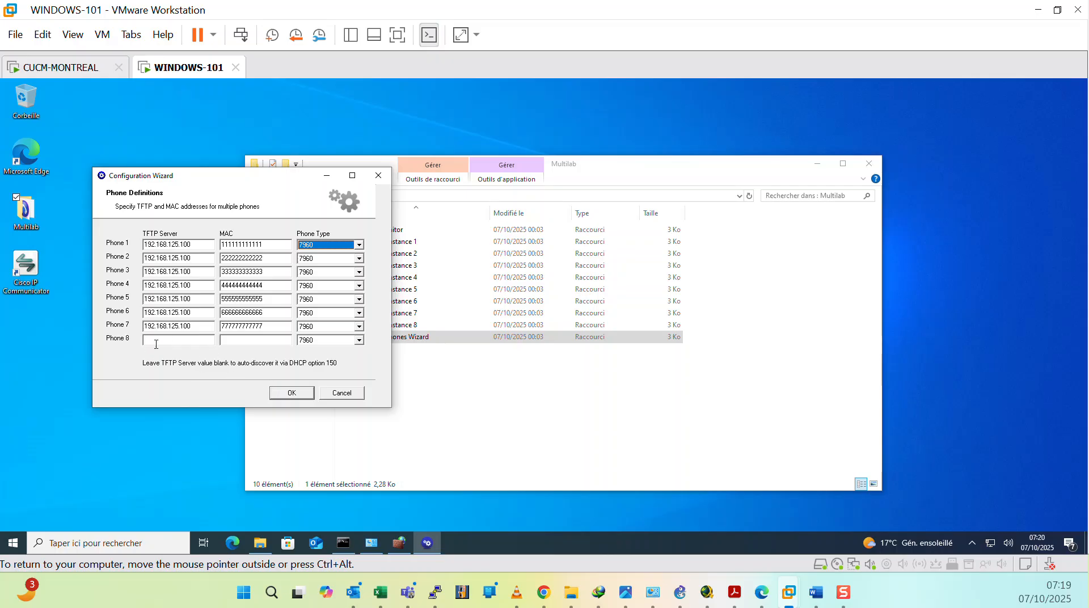
click(289, 391)
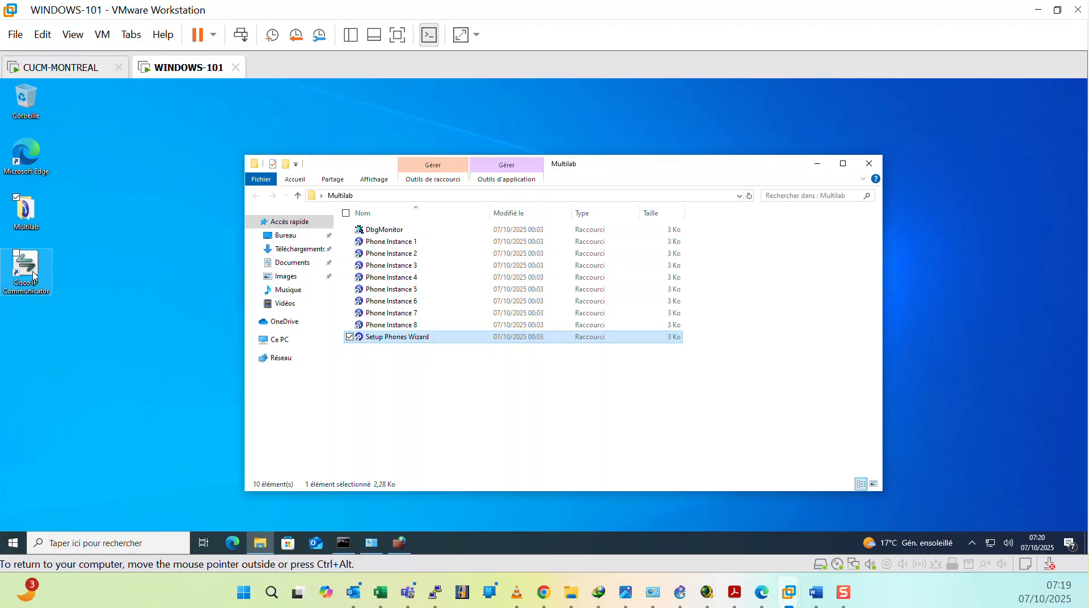
Step: Minimize the Multilab folder and run Cisco IP Communicator as administrator, approving the elevation prompt
click(817, 164)
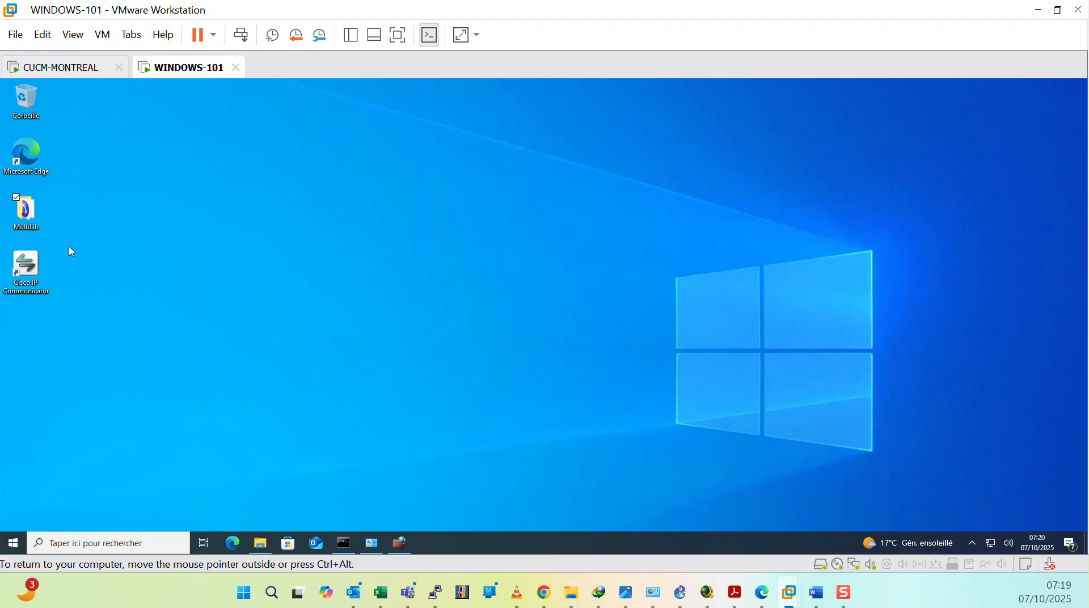
right_click(37, 266)
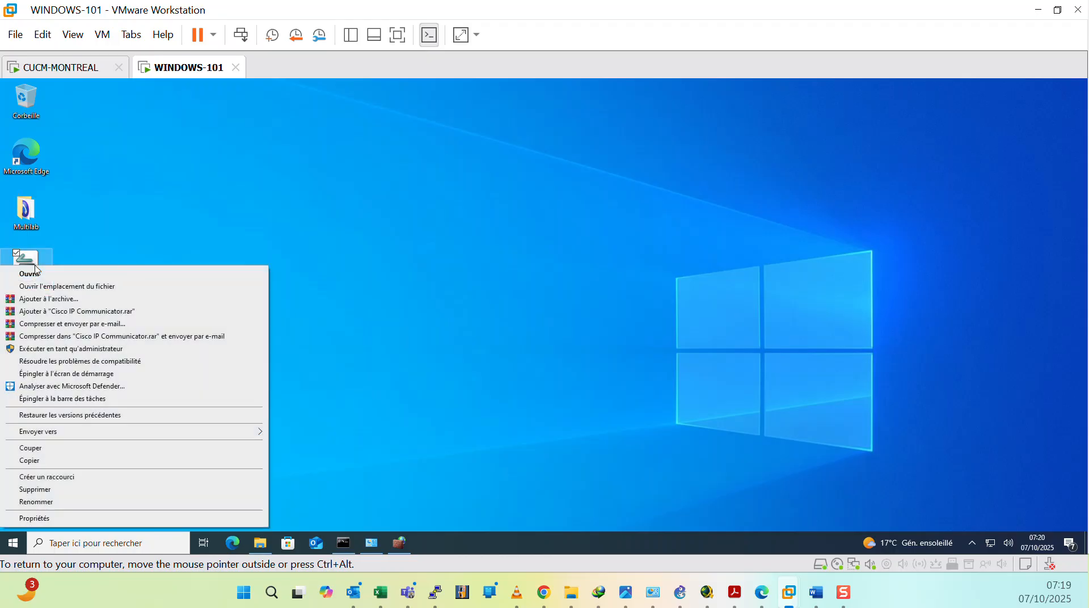
click(82, 350)
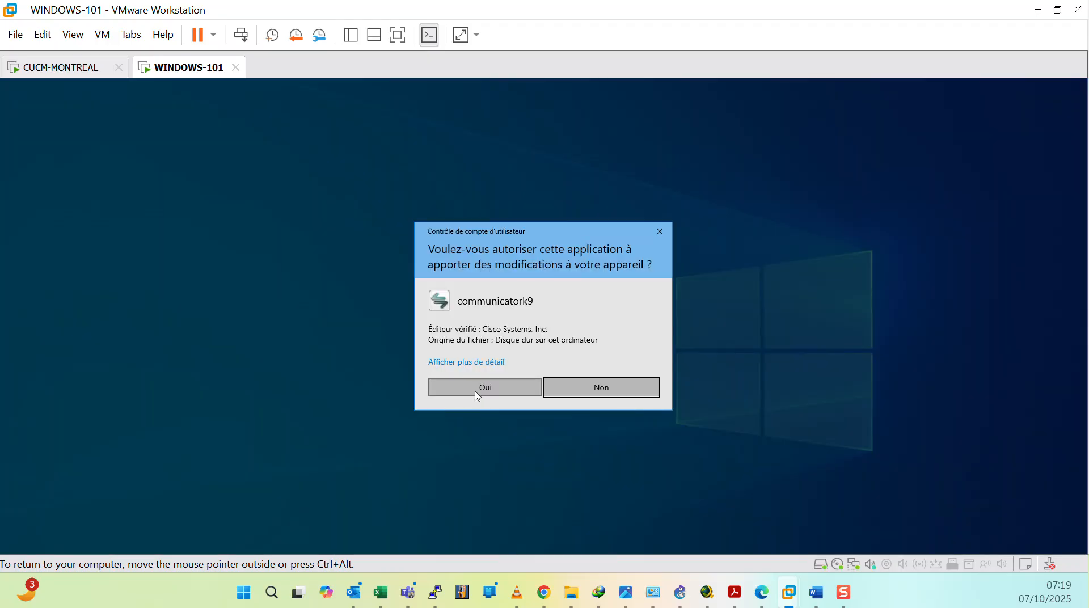
click(477, 392)
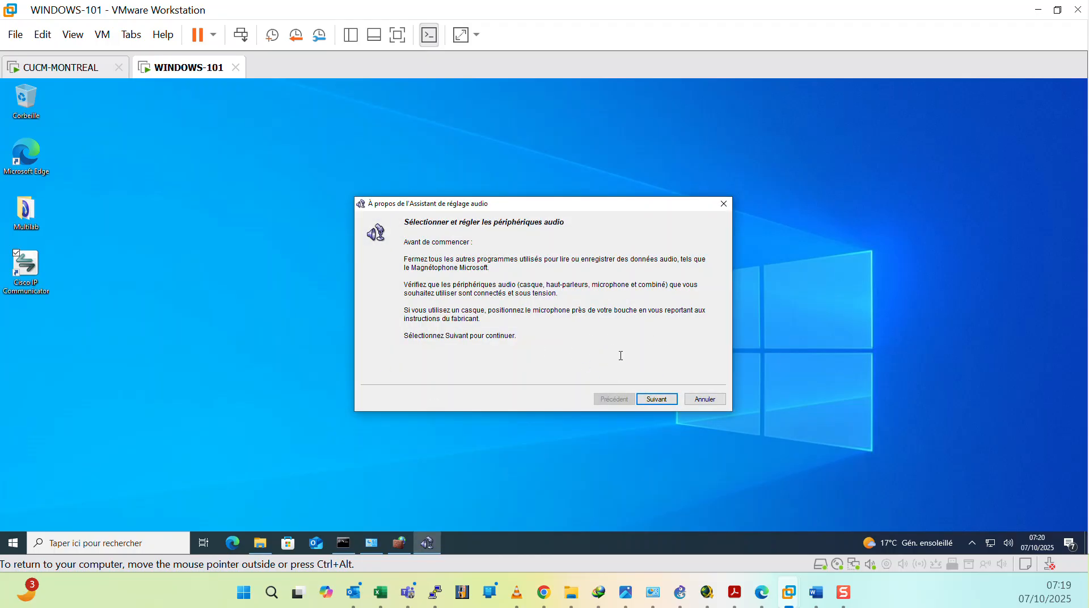
Step: Accept the default audio devices in the audio tuning wizard and play the listening volume test
click(657, 399)
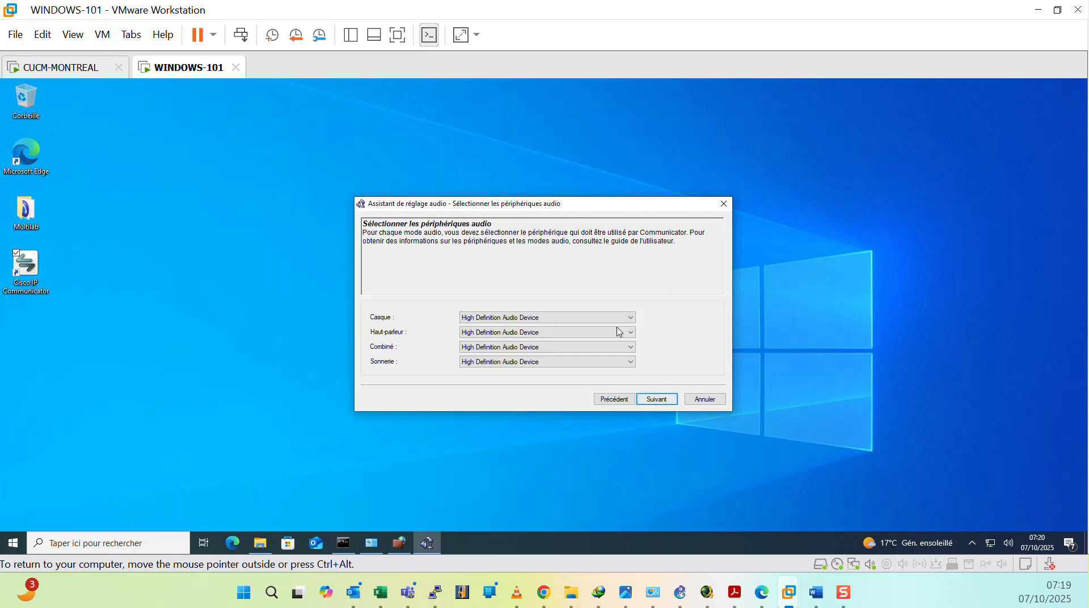
click(661, 402)
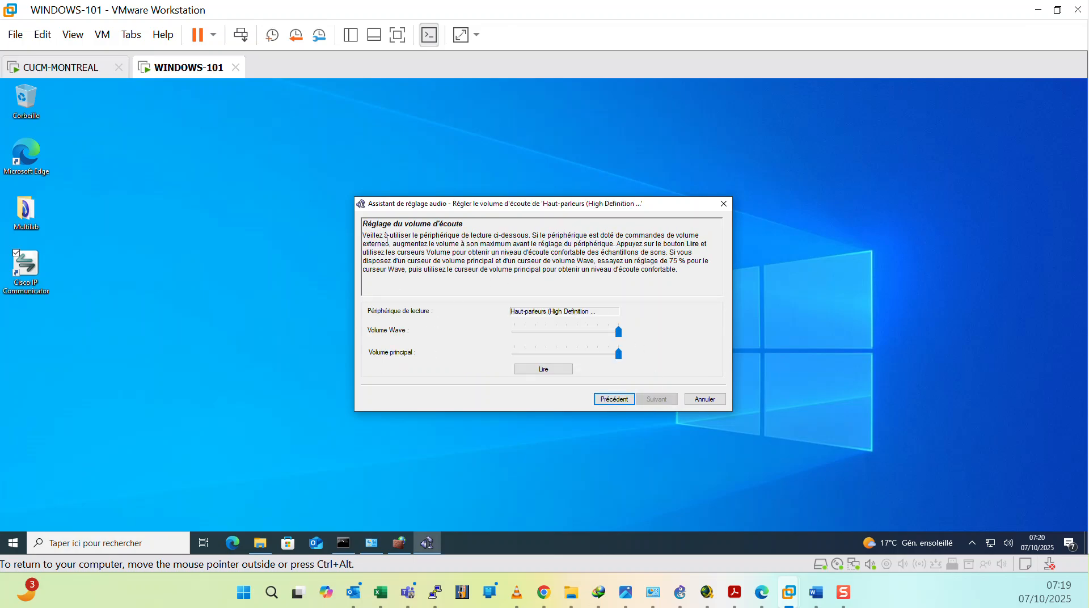
click(544, 369)
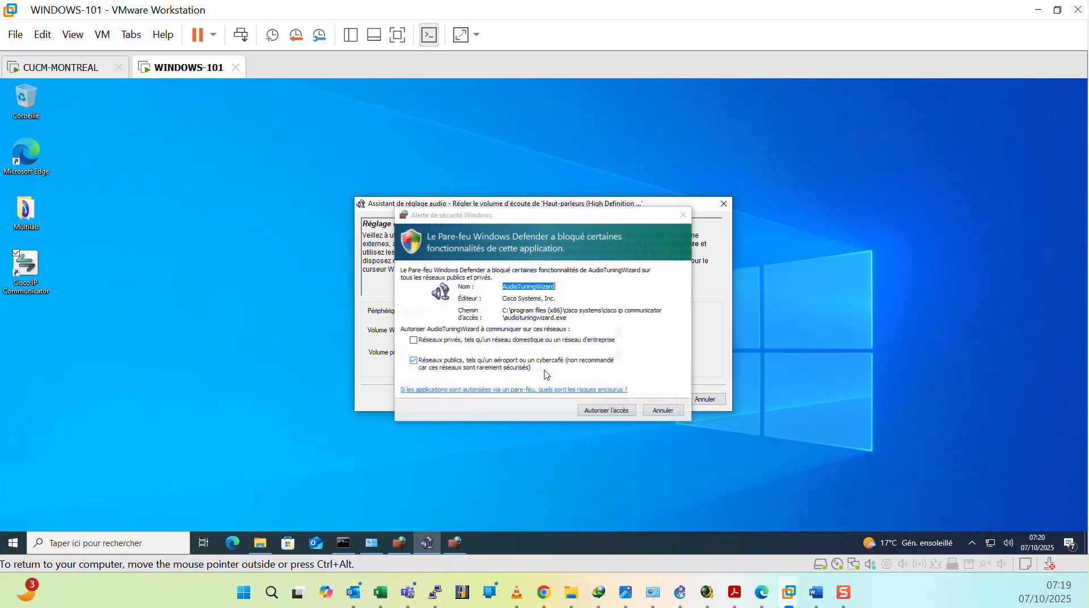
Step: Allow AudioTuningWizard access through the firewall and run the microphone volume test
click(601, 414)
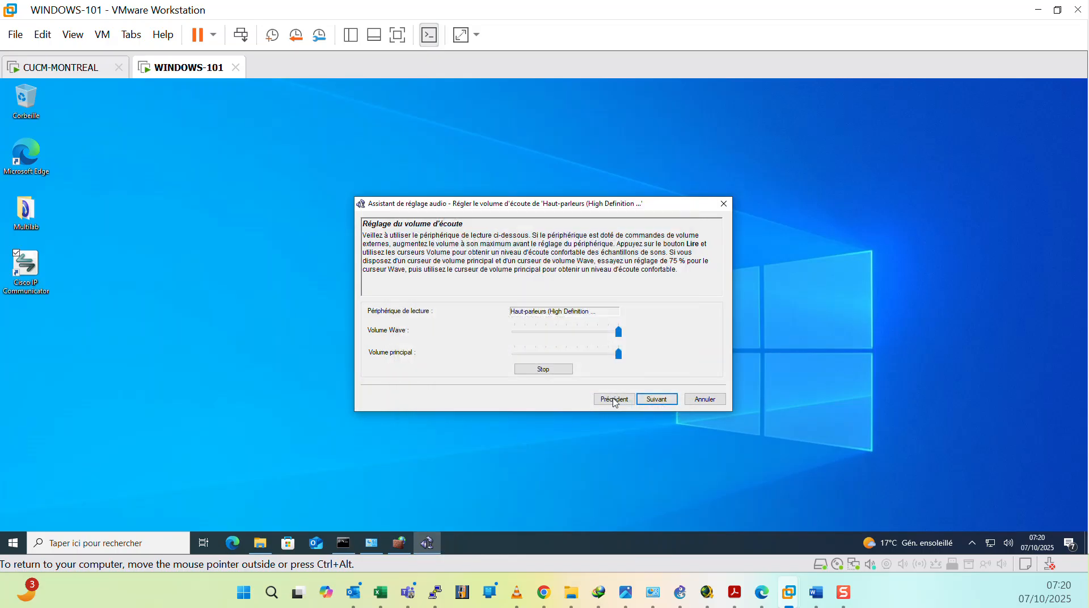
click(658, 399)
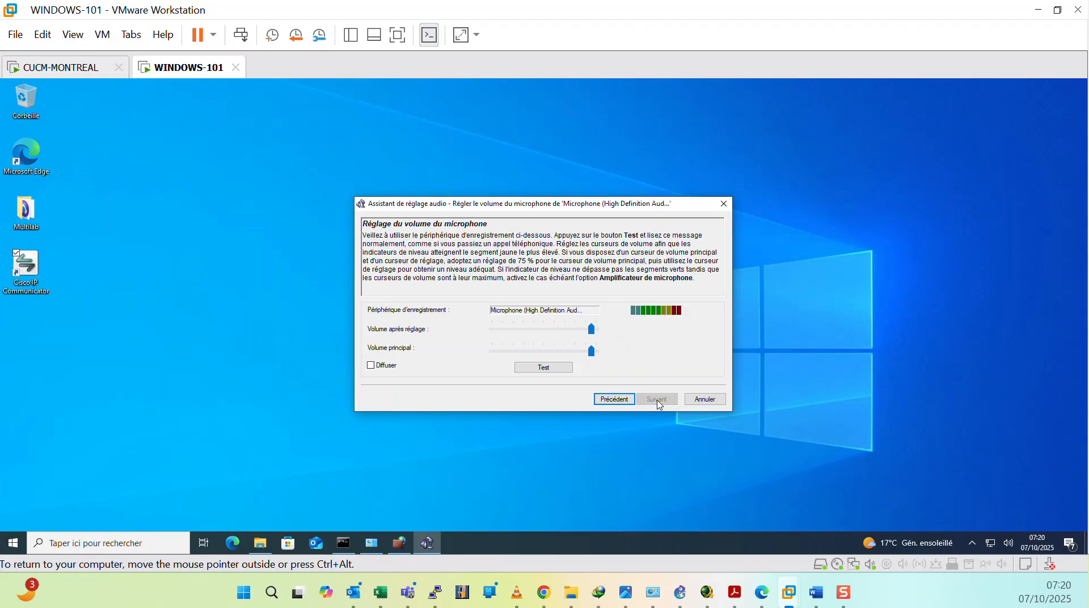
click(553, 368)
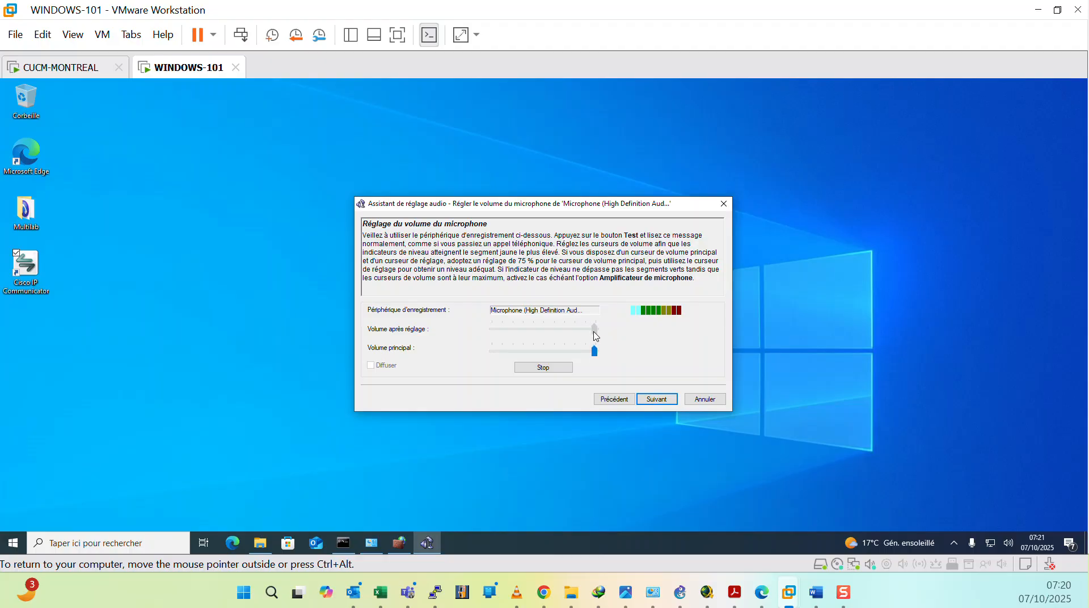
click(655, 400)
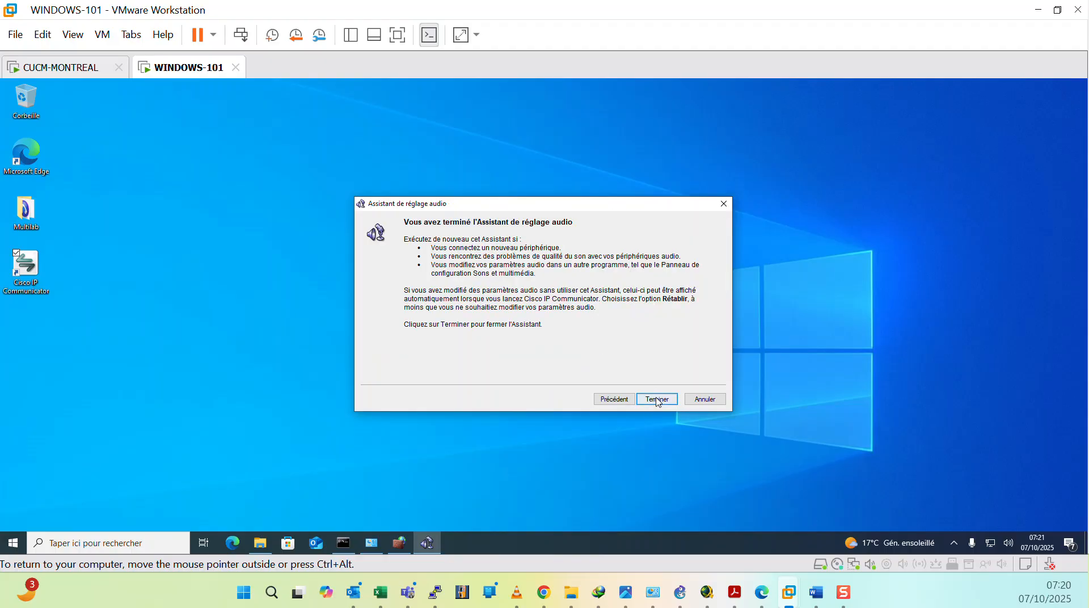
Step: Finish the audio tuning wizard and allow Cisco IP Communicator access through the Windows firewall
click(655, 400)
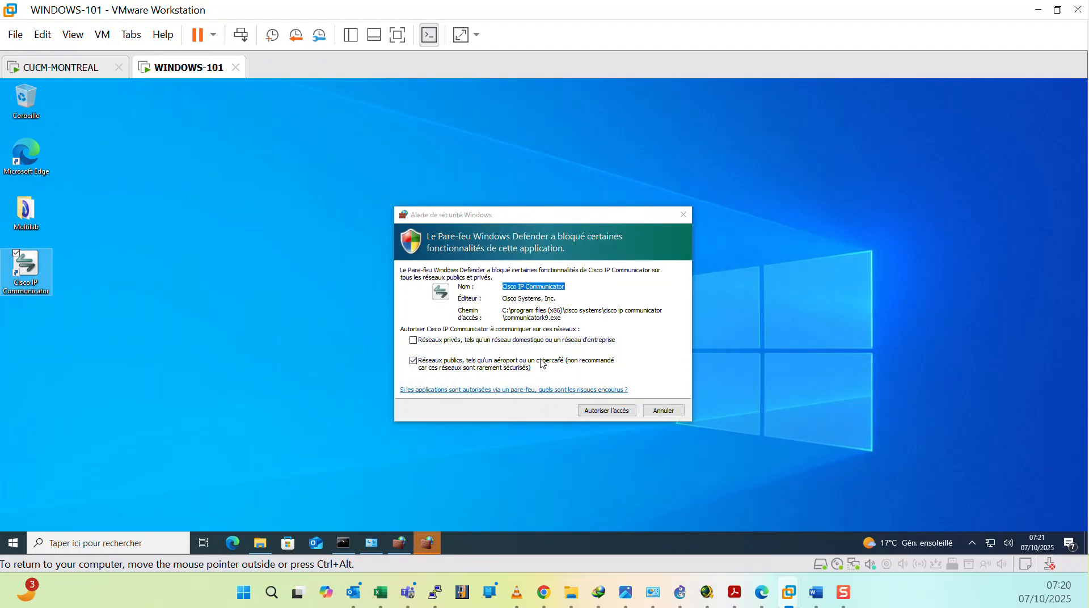
click(597, 412)
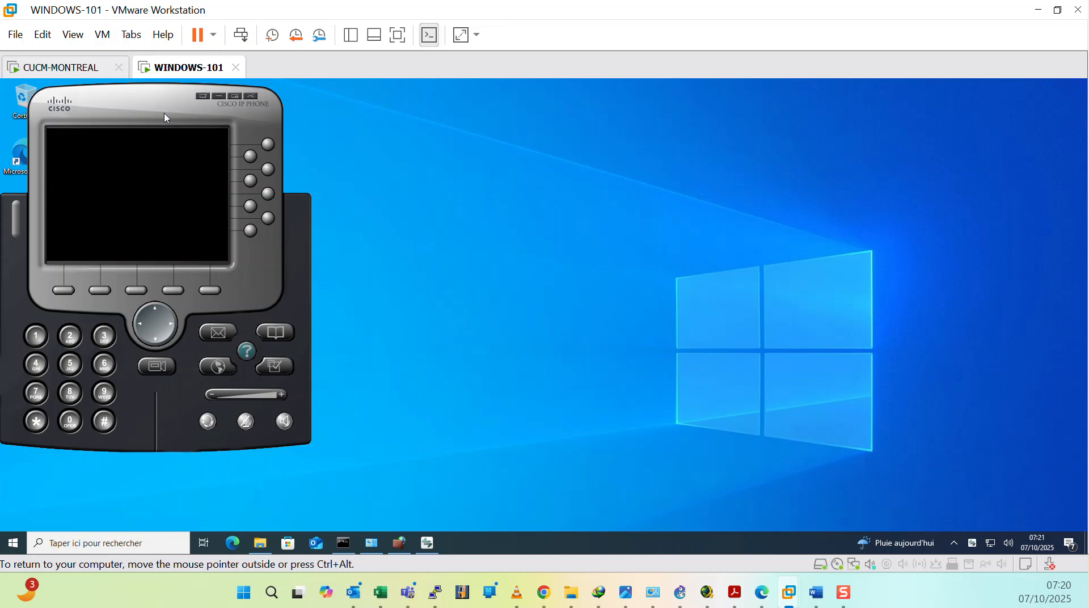
Step: In Cisco IP Communicator's network preferences, use custom TFTP servers and set TFTP server 1 to 192.168.125.100
drag(164, 102, 414, 121)
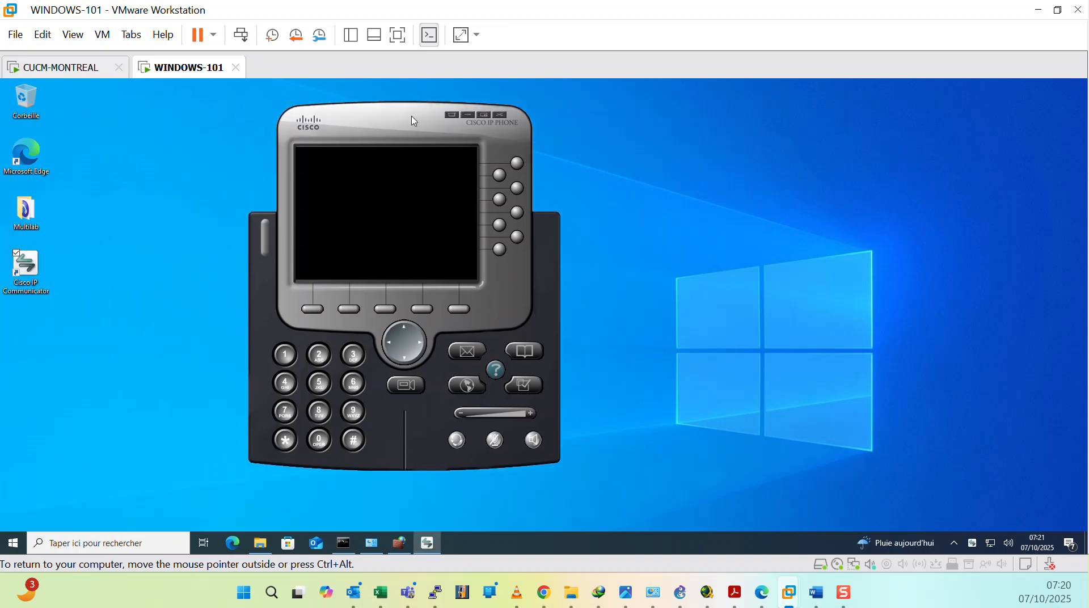
click(452, 115)
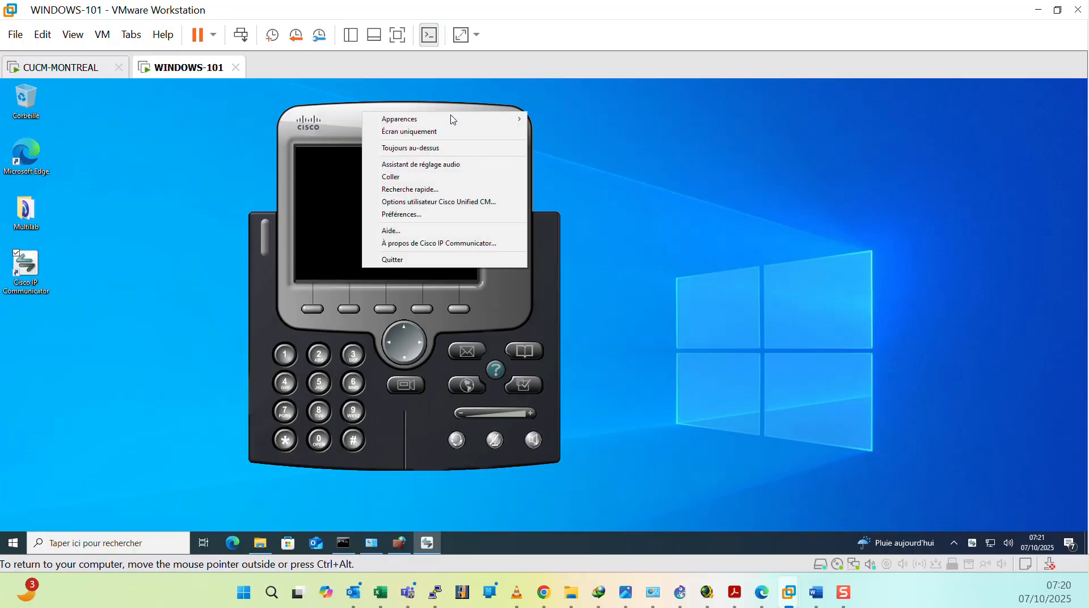
click(397, 217)
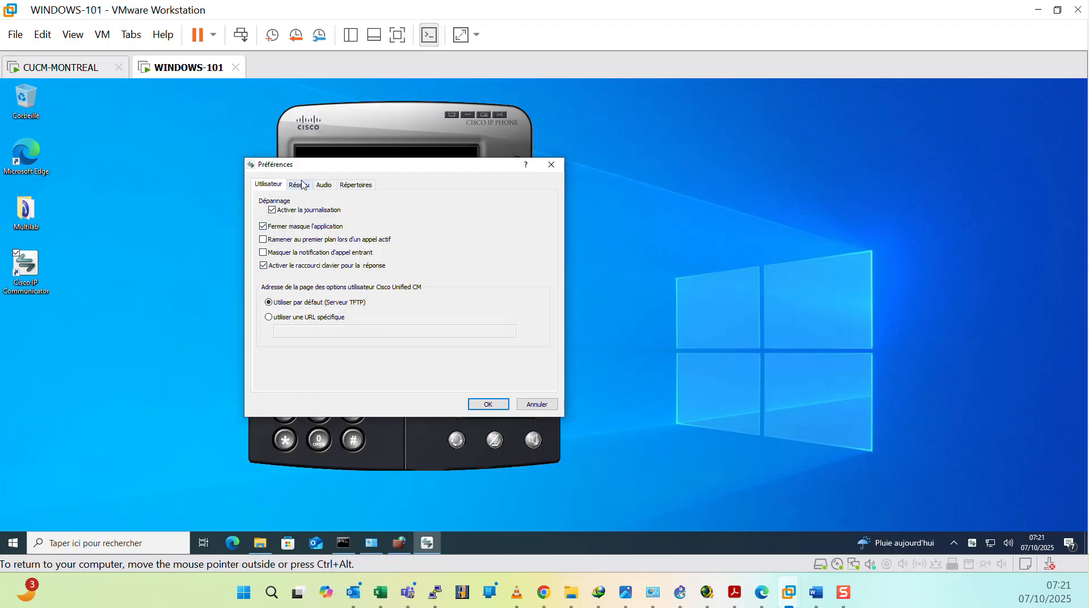
click(297, 187)
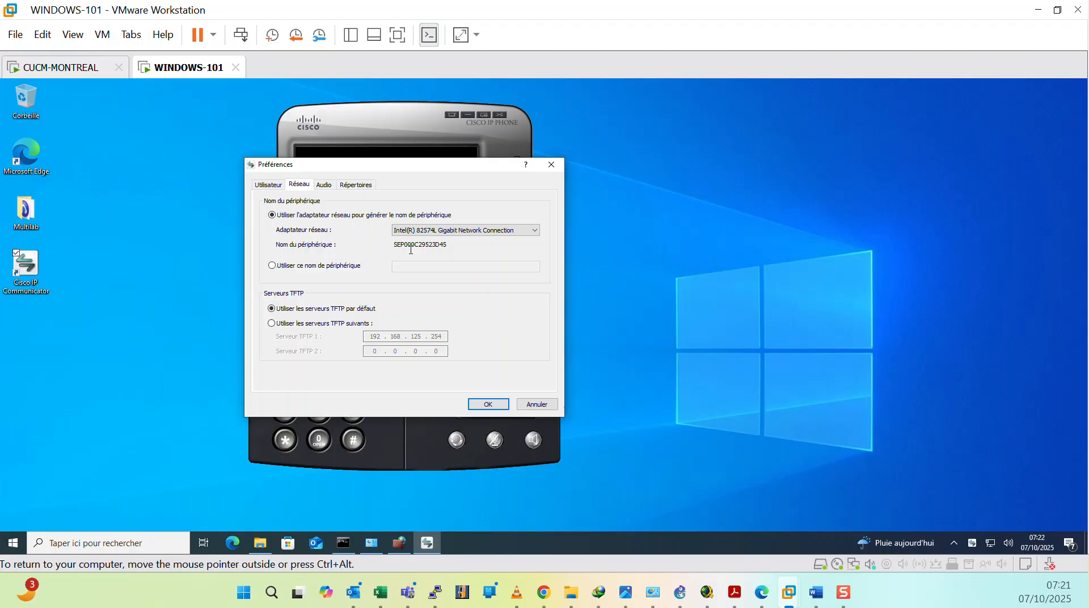
click(271, 266)
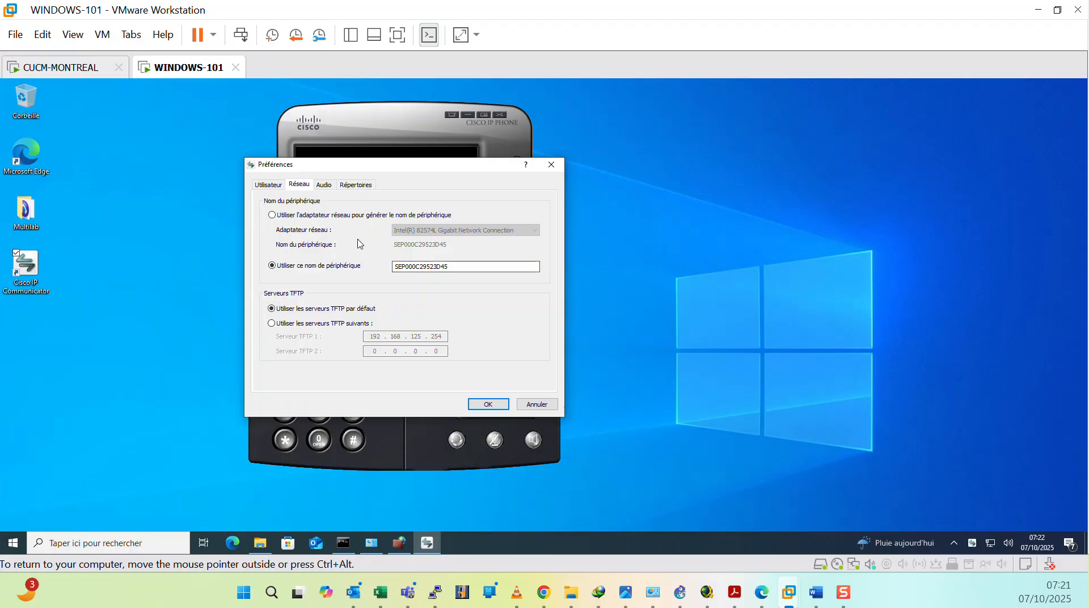
click(273, 216)
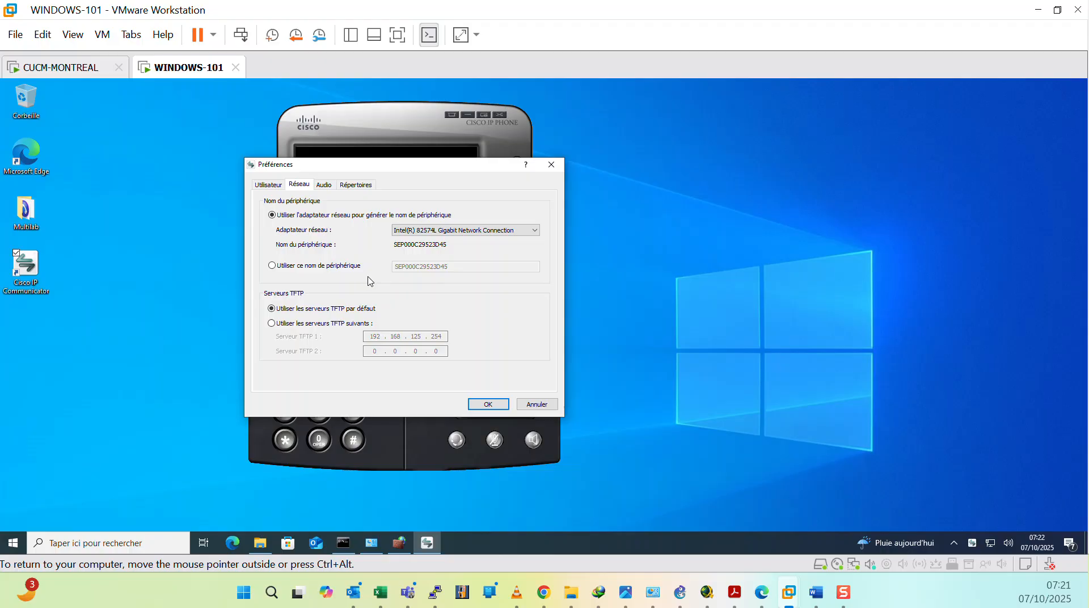
click(272, 323)
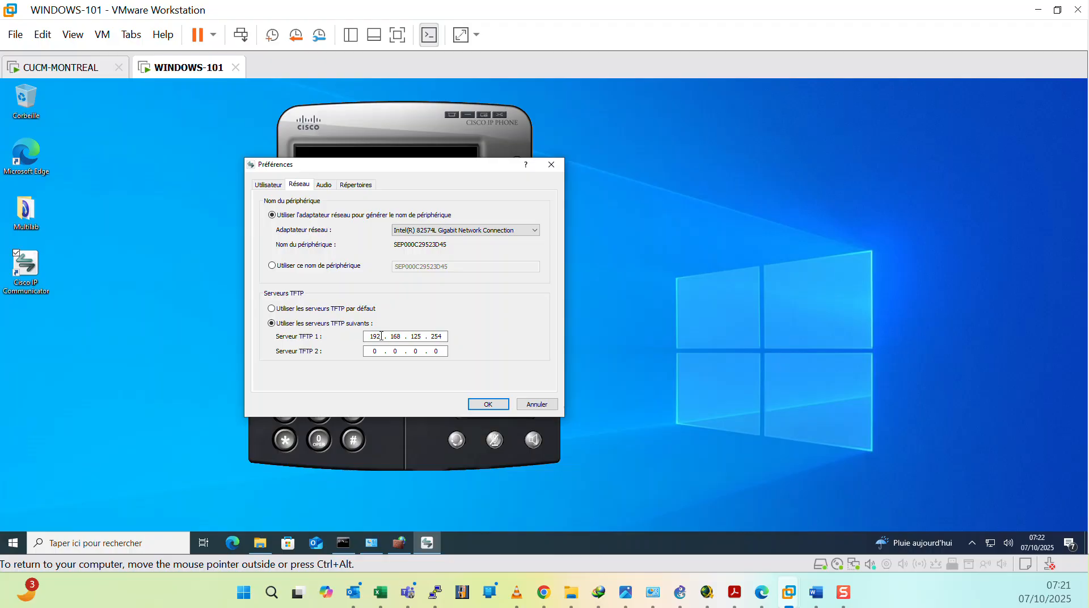
double_click(436, 336)
text(100)
click(488, 404)
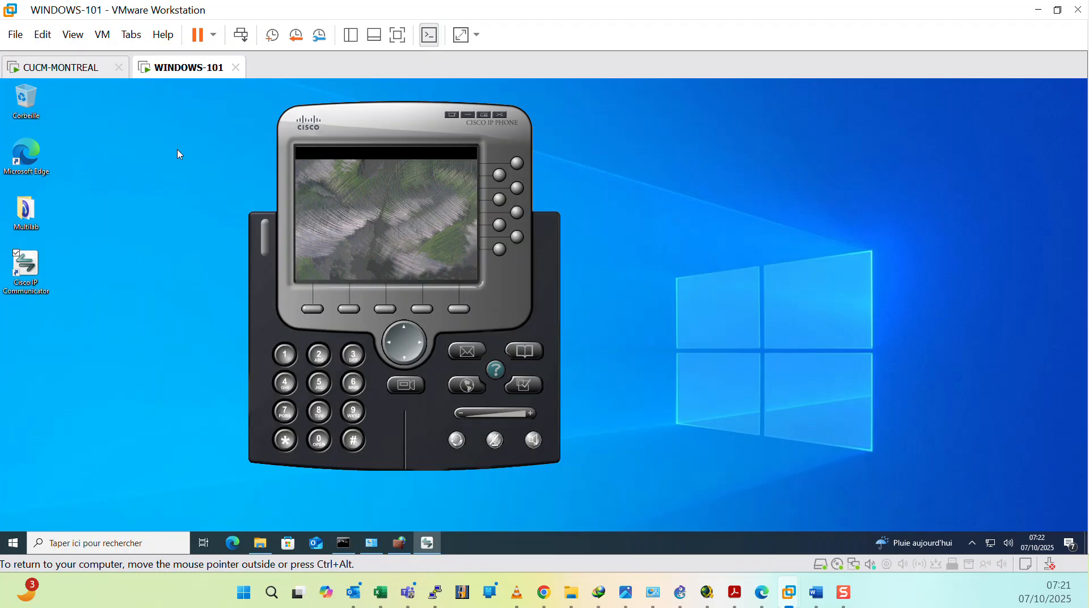
Step: Switch to the browser's CUCM administration page and navigate to Cisco Unified Serviceability
click(84, 70)
click(181, 69)
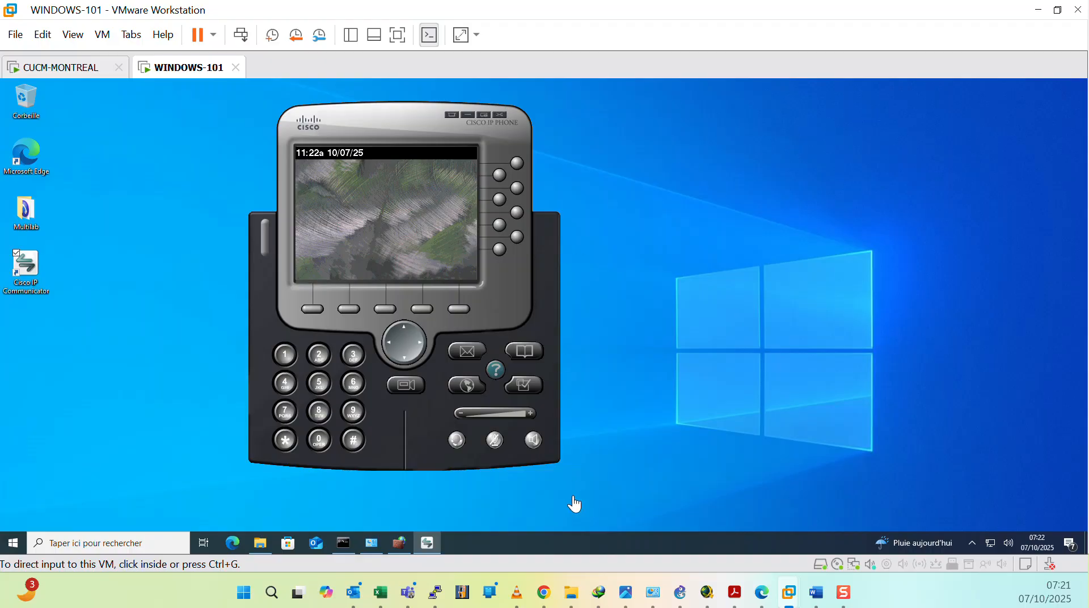
click(761, 592)
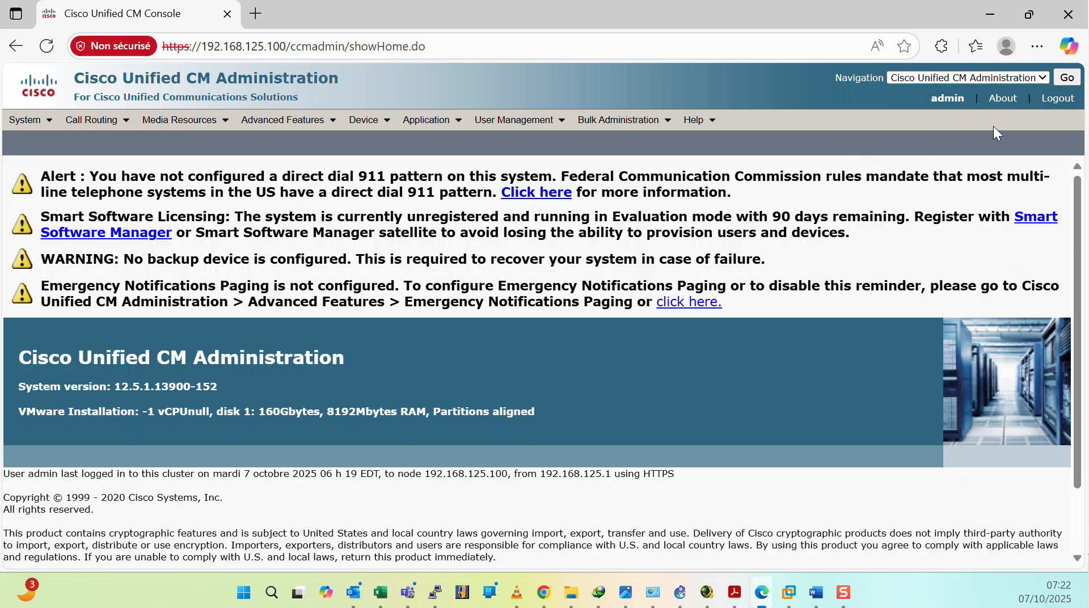
click(1037, 77)
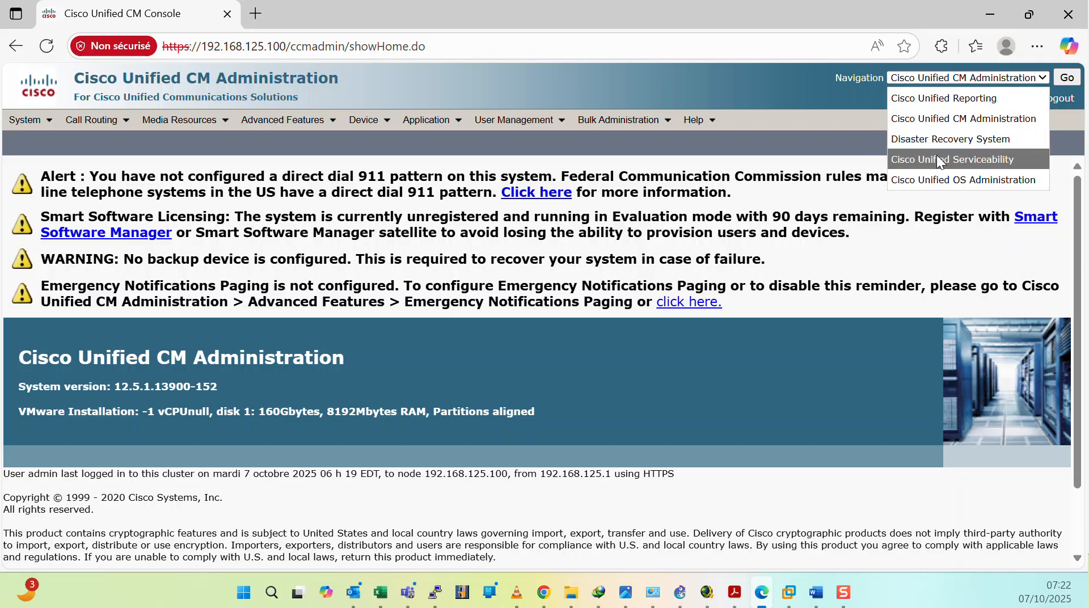
click(985, 159)
click(1061, 77)
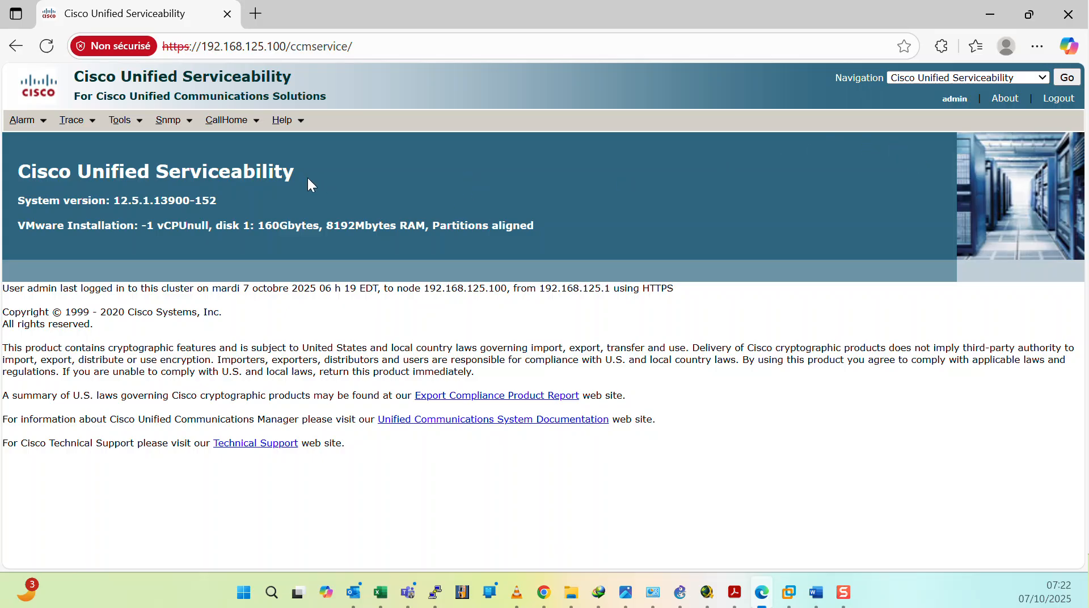
Step: Open Service Activation and activate the Cisco CallManager service on the CUCM server, confirming the save
click(134, 127)
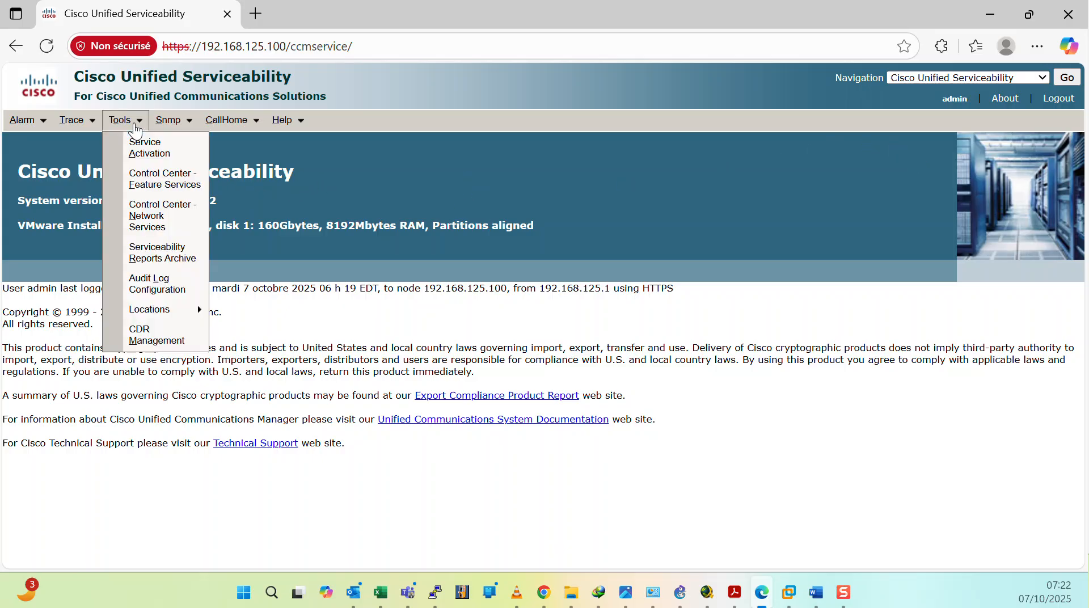
click(142, 151)
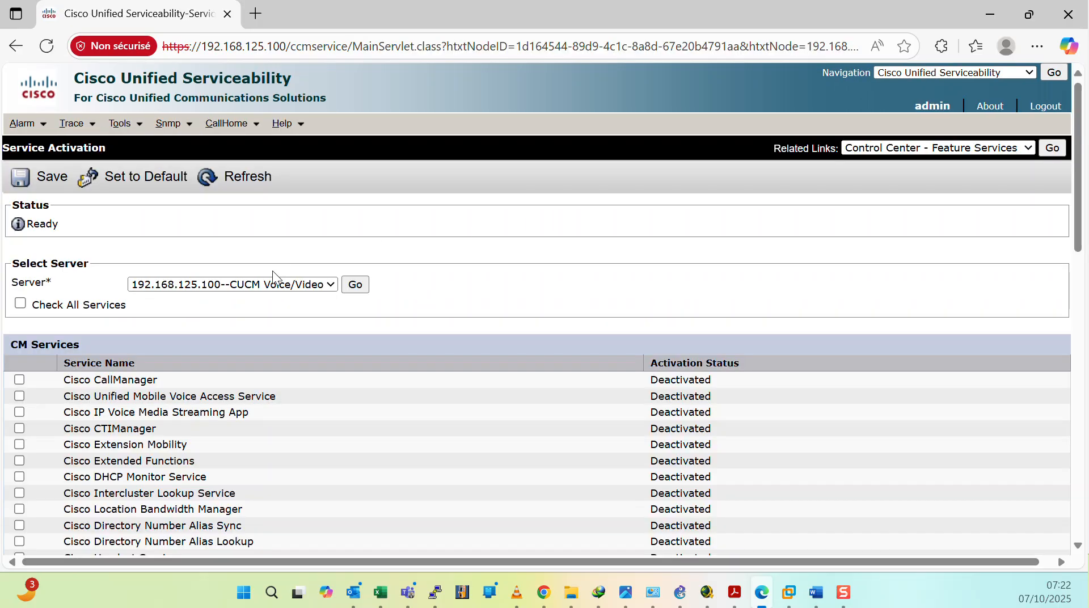
scroll(164, 328, down, 3)
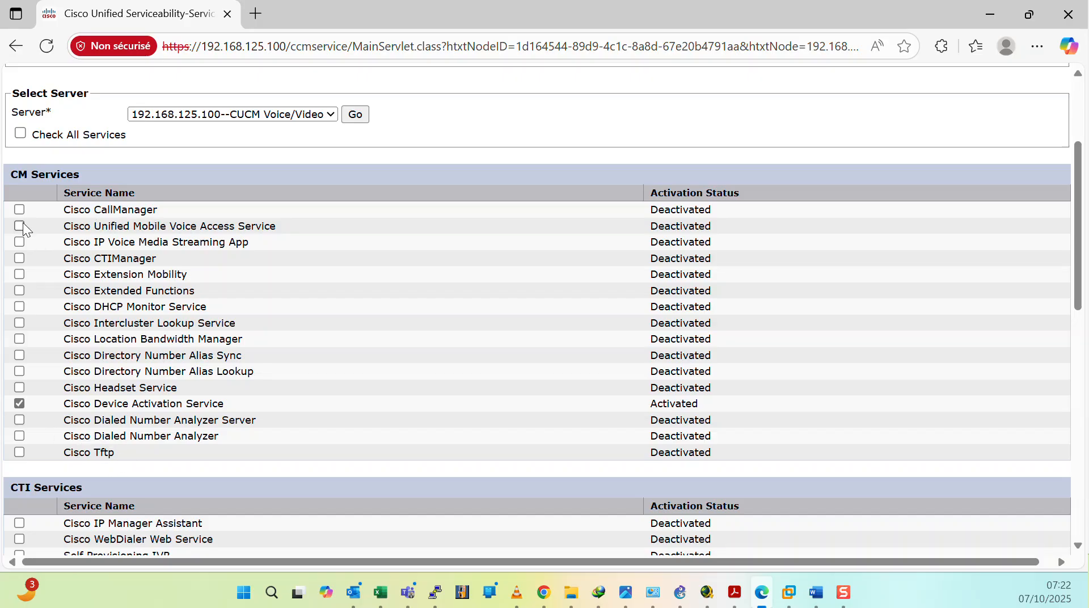
click(19, 452)
scroll(151, 214, up, 3)
click(35, 179)
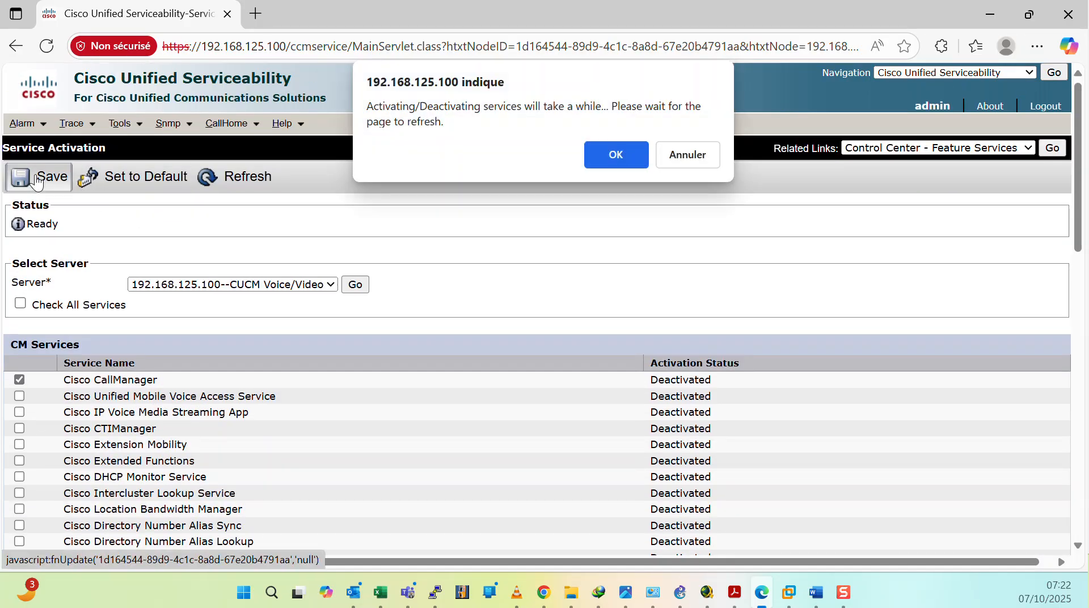
click(596, 152)
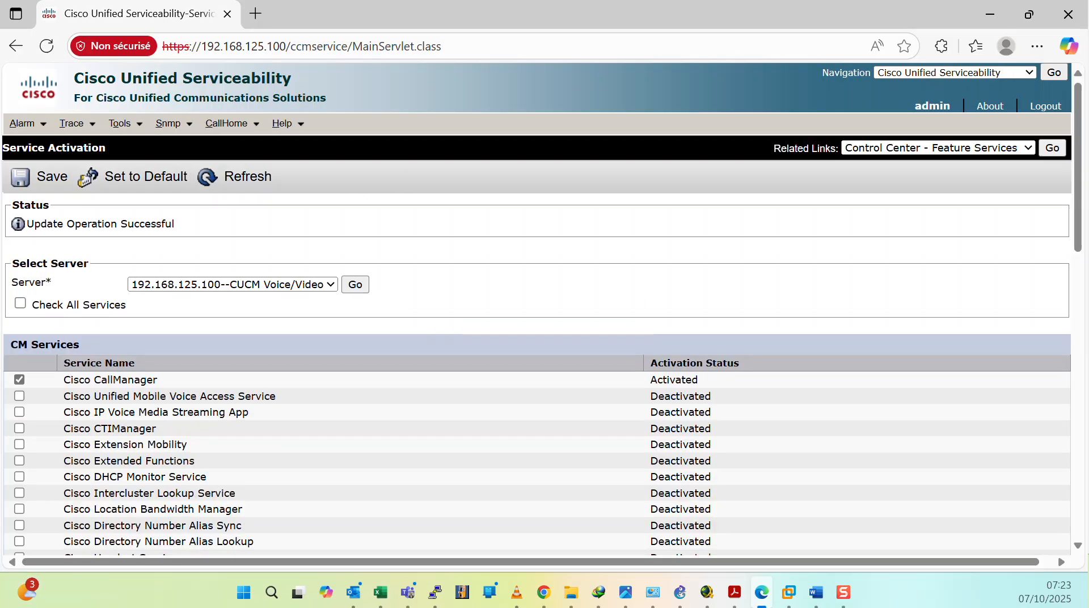
Step: Return to Cisco Unified CM Administration and open the CM_Callmanager server configuration
click(1029, 72)
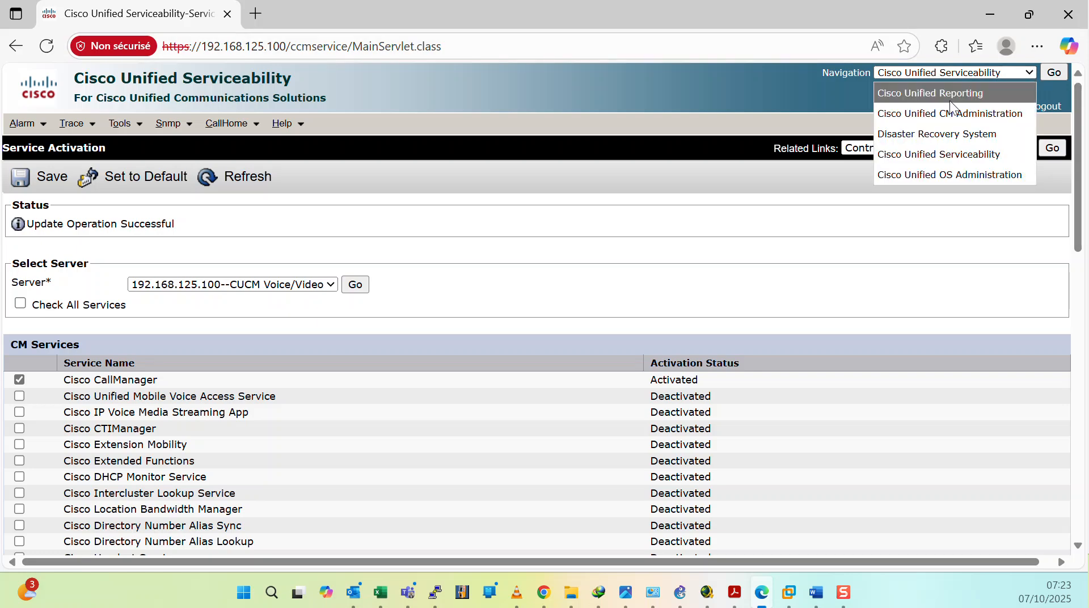
click(994, 113)
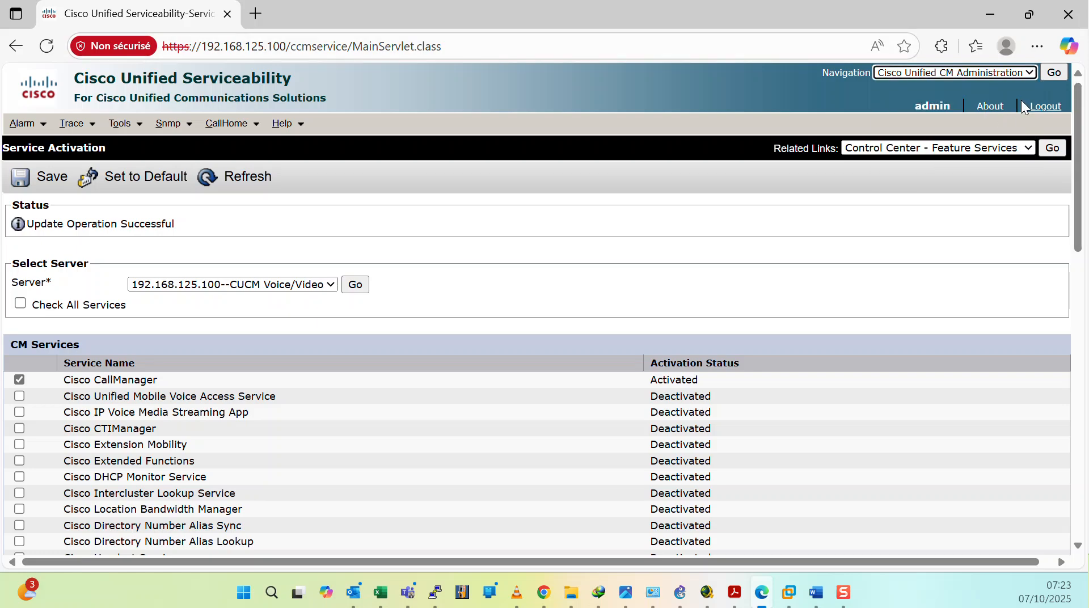
click(1053, 74)
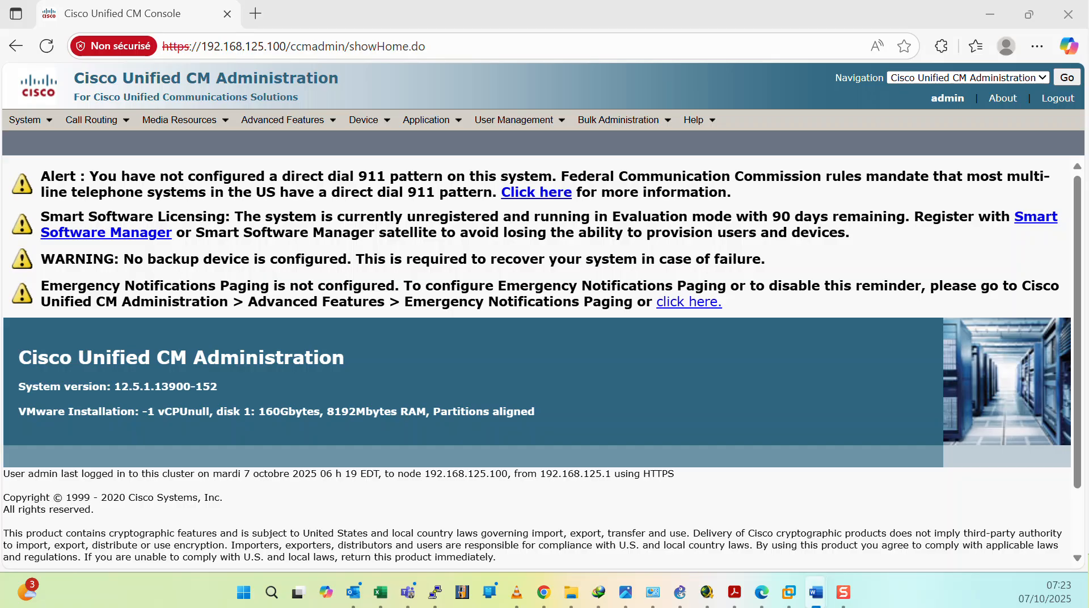
click(25, 120)
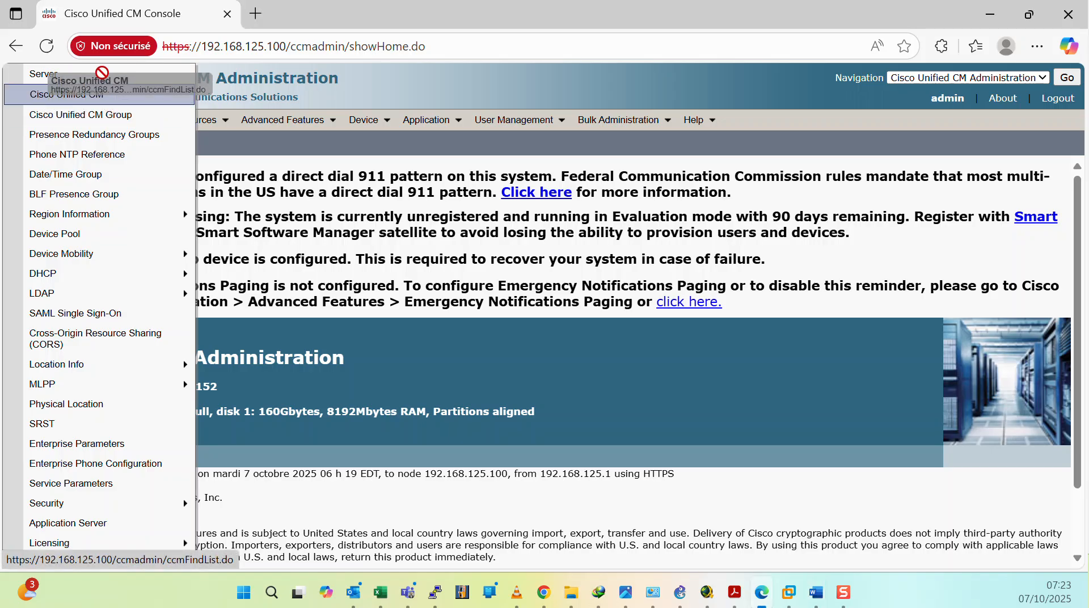
click(102, 98)
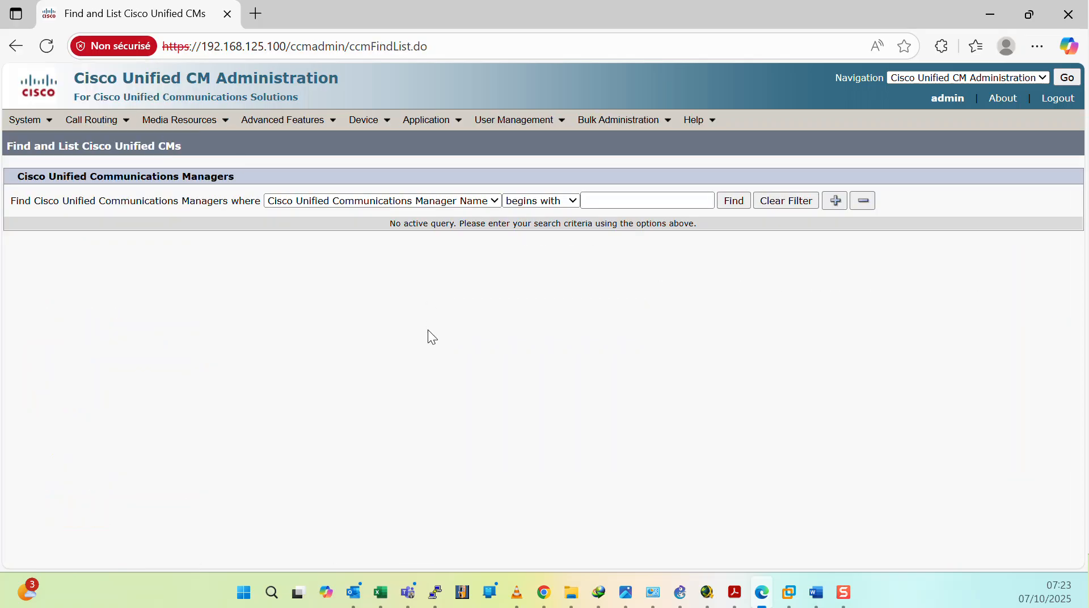
click(732, 202)
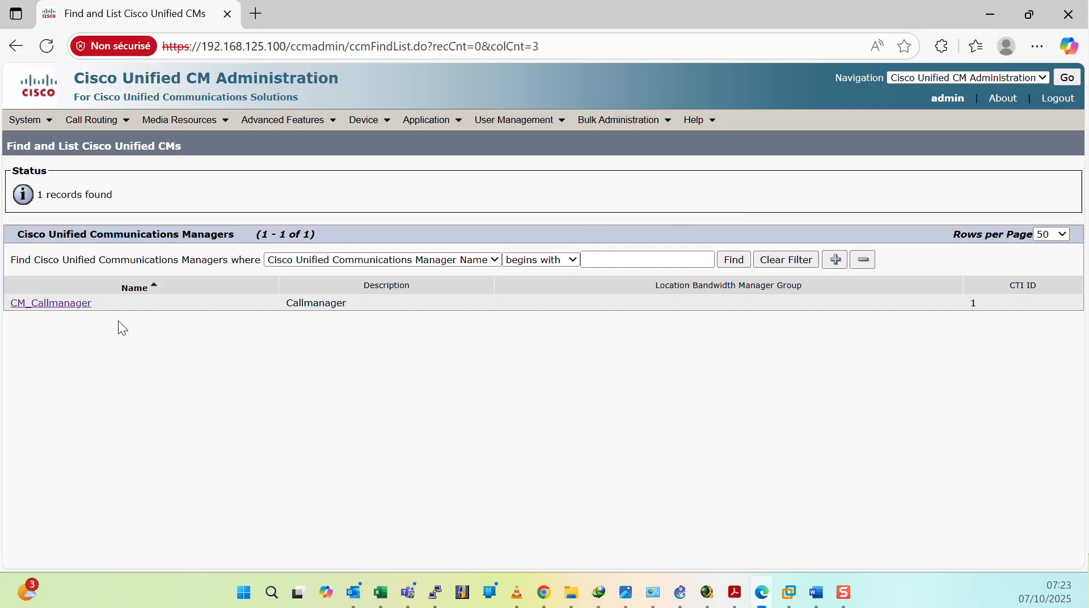
click(65, 306)
Step: Set the auto-registration device template to Auto-registration Template and line template to Sample Line Template with TAG usage examples
scroll(323, 301, down, 1)
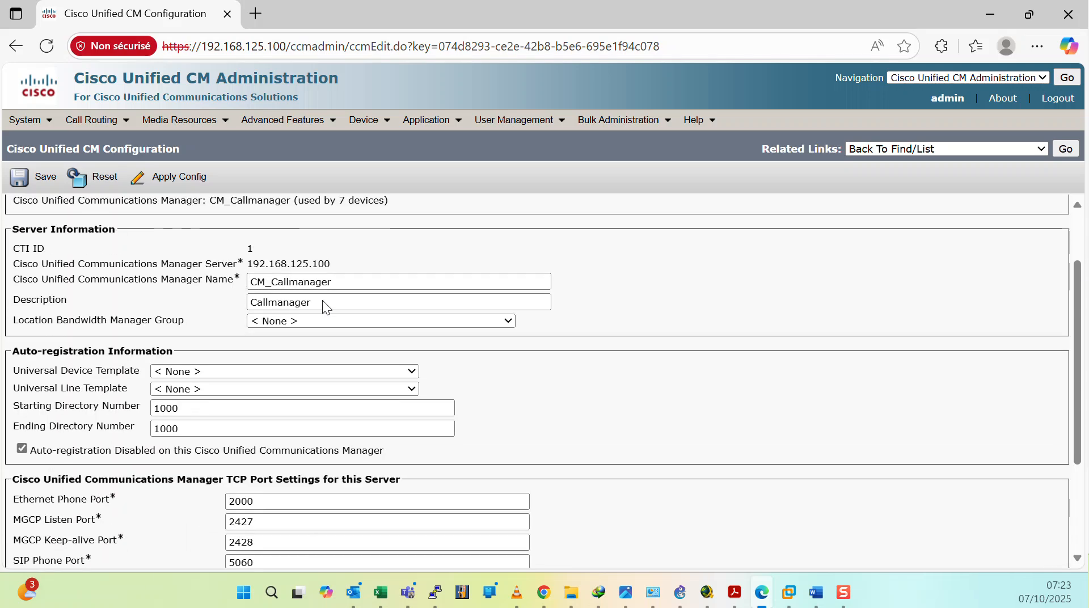
scroll(324, 301, up, 1)
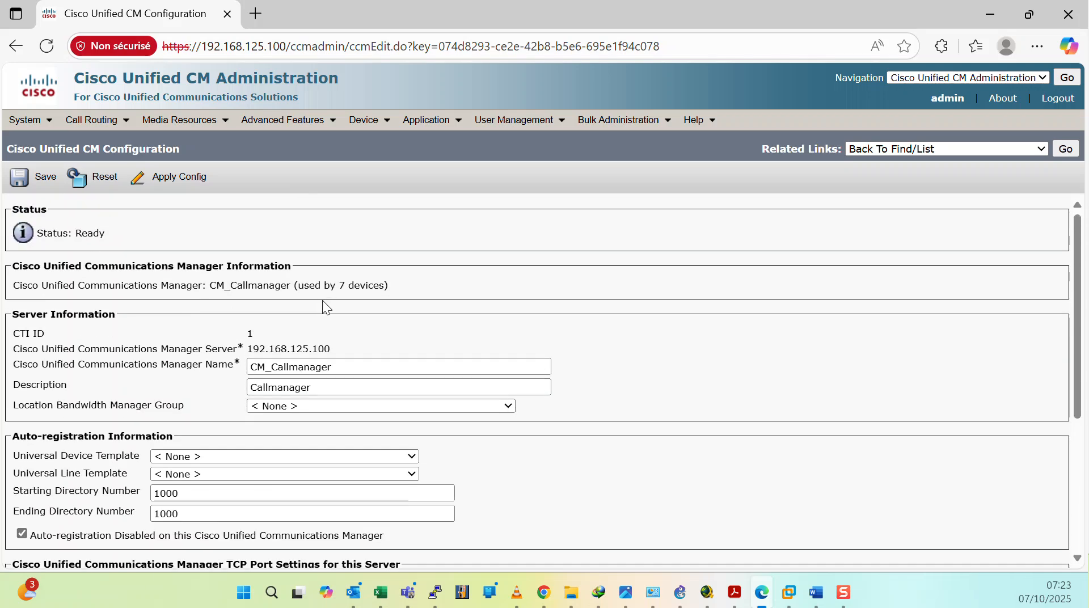
scroll(322, 301, down, 1)
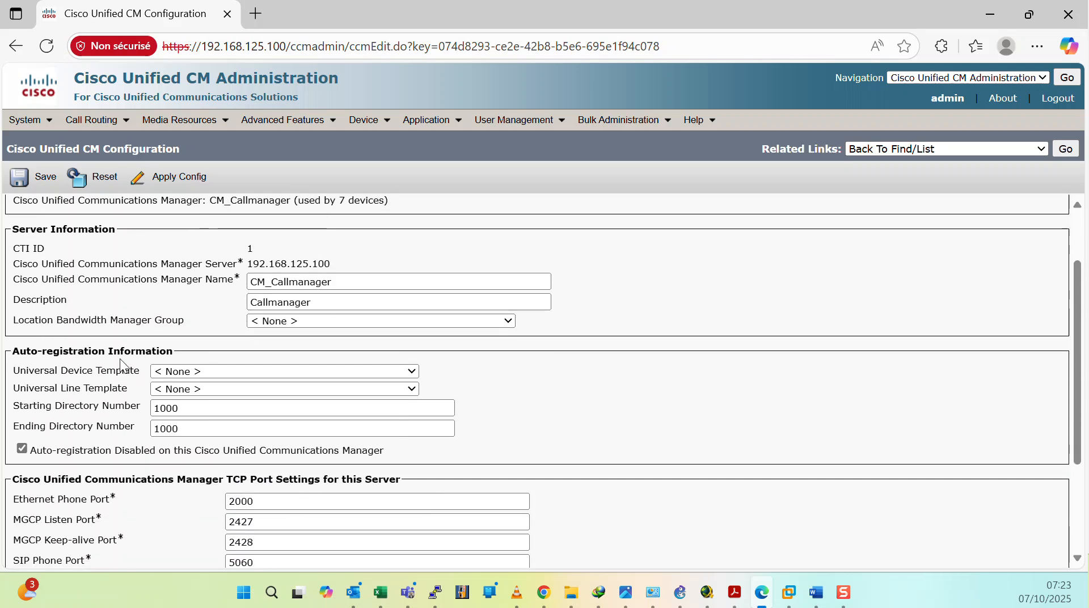
click(216, 372)
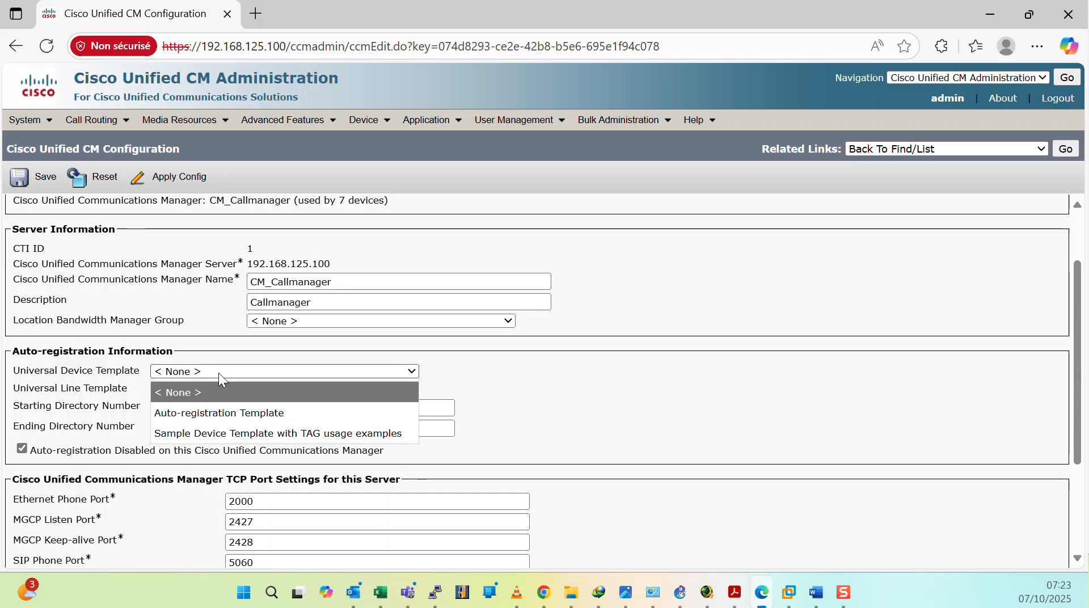
click(264, 414)
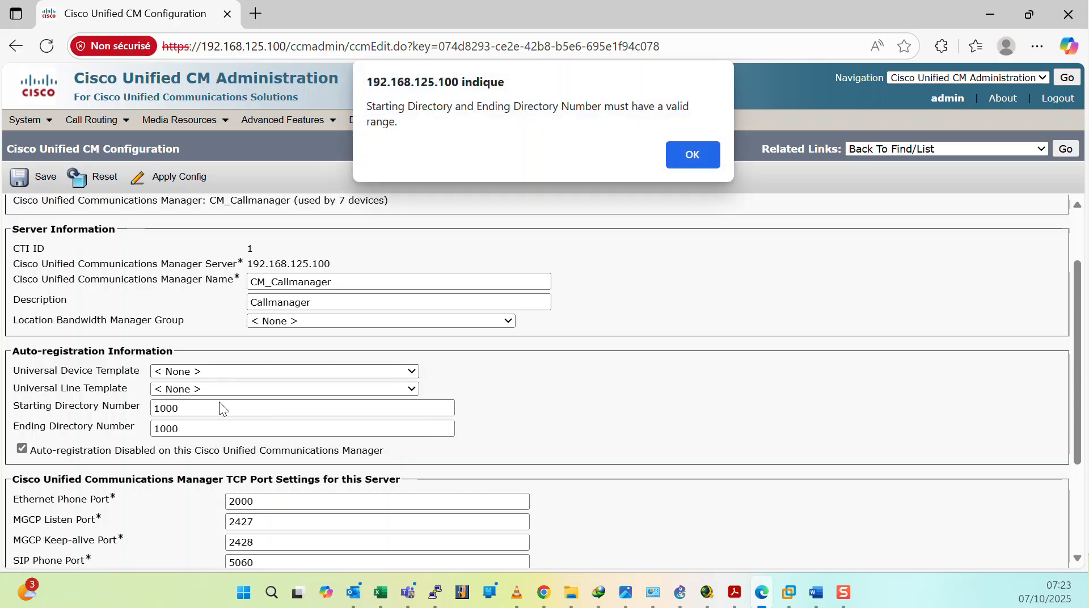
click(688, 156)
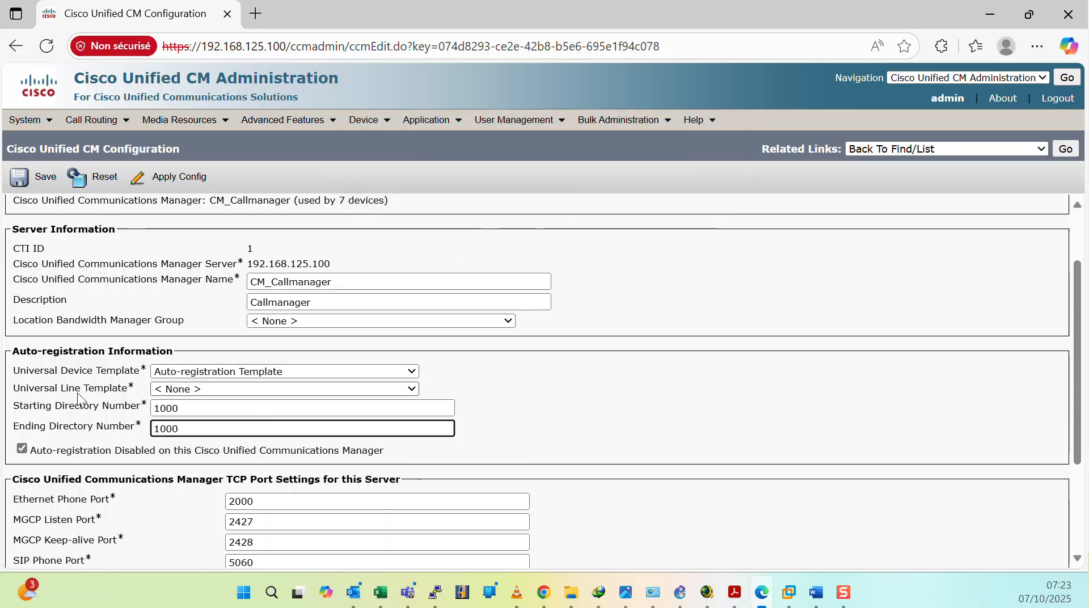
click(222, 386)
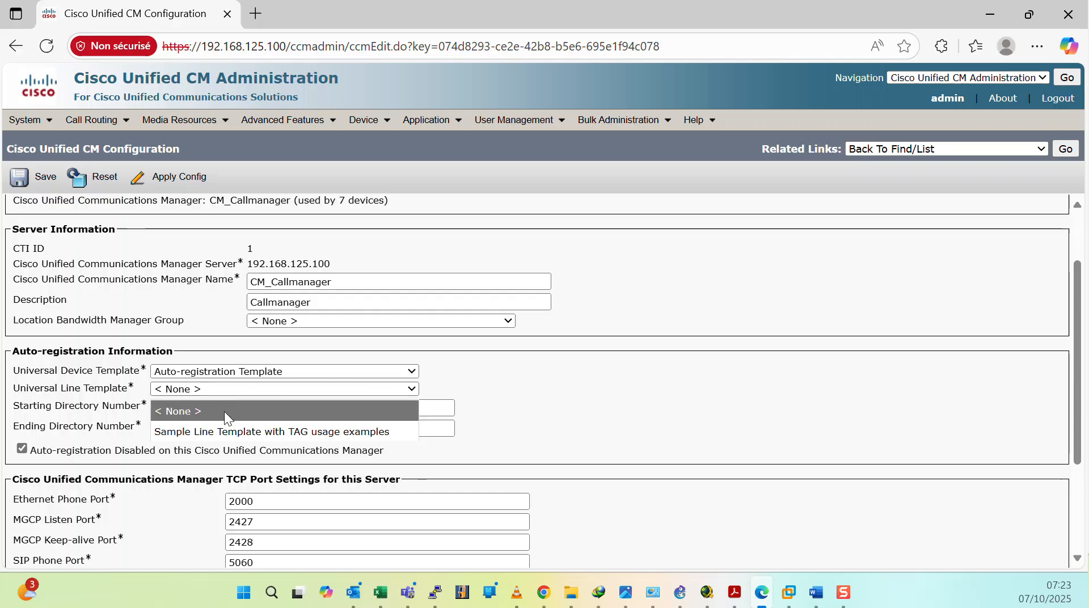
click(216, 428)
click(688, 158)
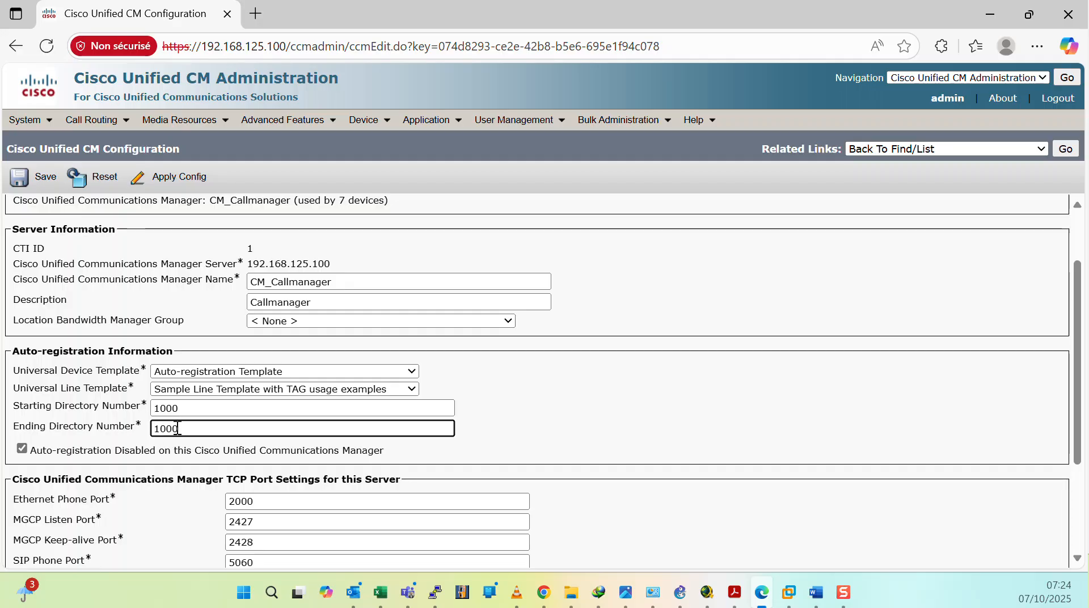
Step: Set the auto-registration starting directory number to 2000 and try to save
click(160, 408)
key(BackSpace)
text(2)
click(722, 442)
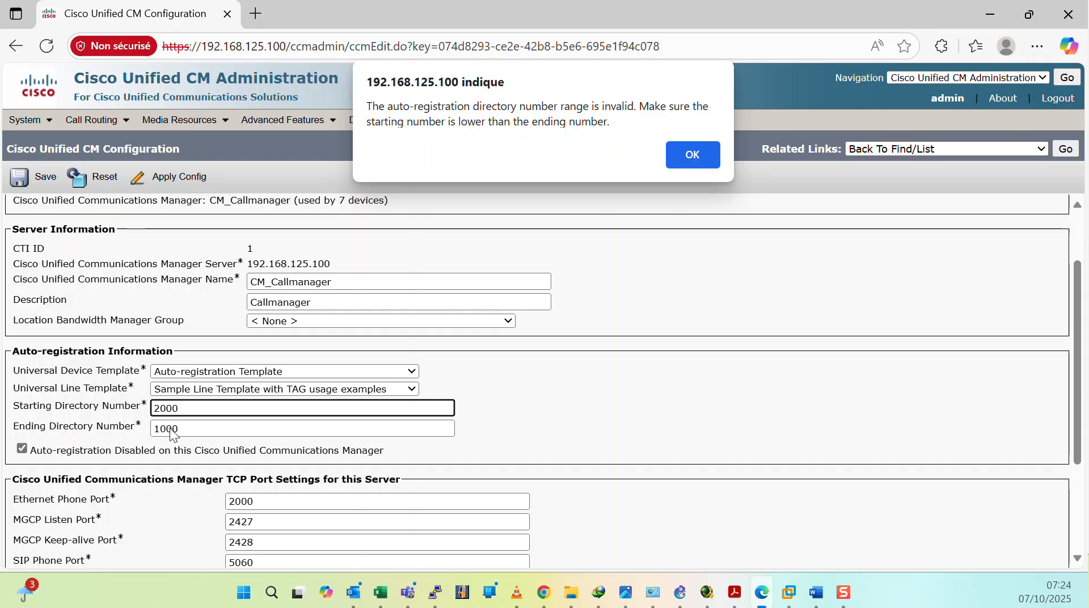
click(692, 155)
click(161, 408)
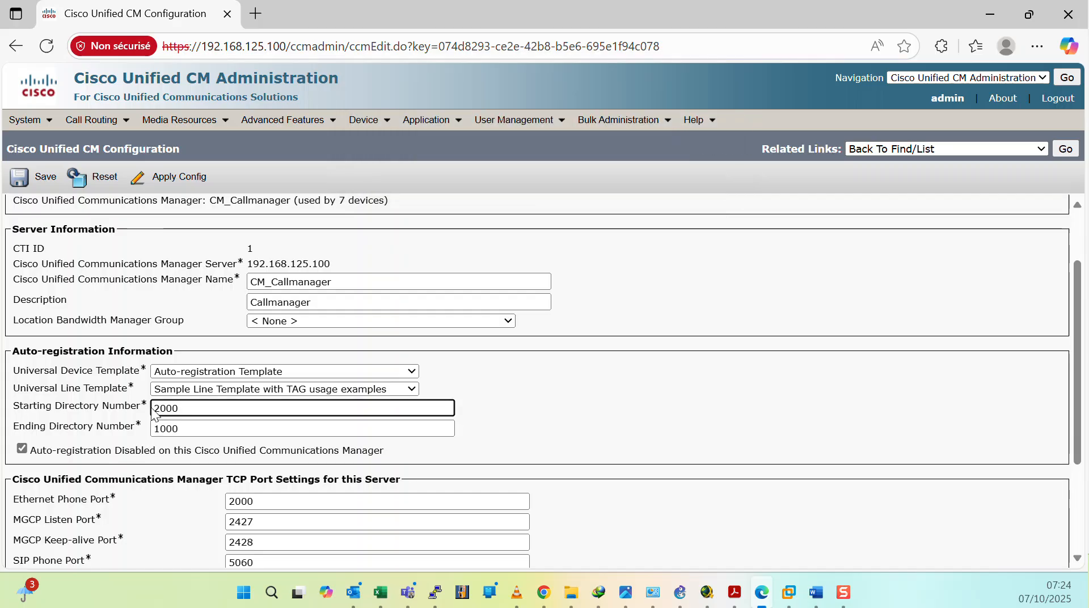
Step: Set the auto-registration ending directory number to 2010
click(159, 430)
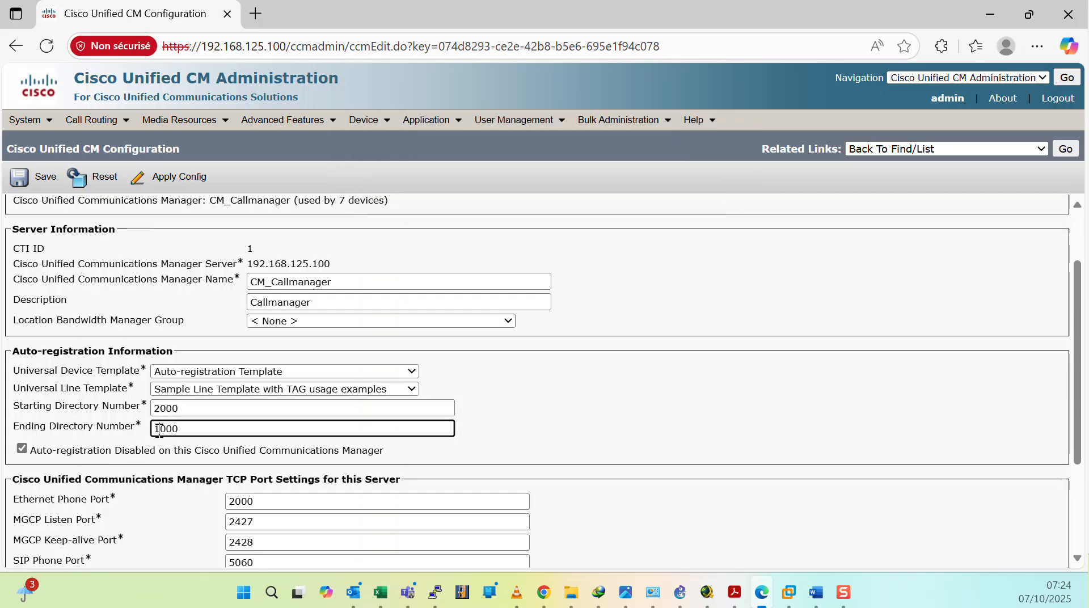
key(BackSpace)
text(2)
click(175, 430)
key(BackSpace)
text(1)
click(629, 422)
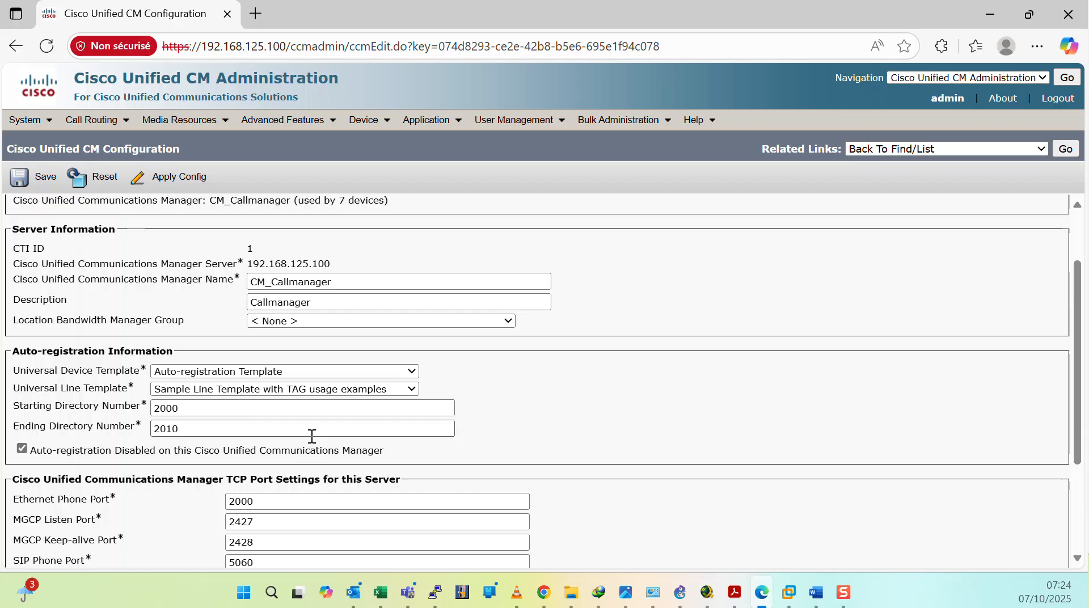
Step: Enable auto-registration on the server by clearing the disabled option, and save the configuration
scroll(289, 445, down, 1)
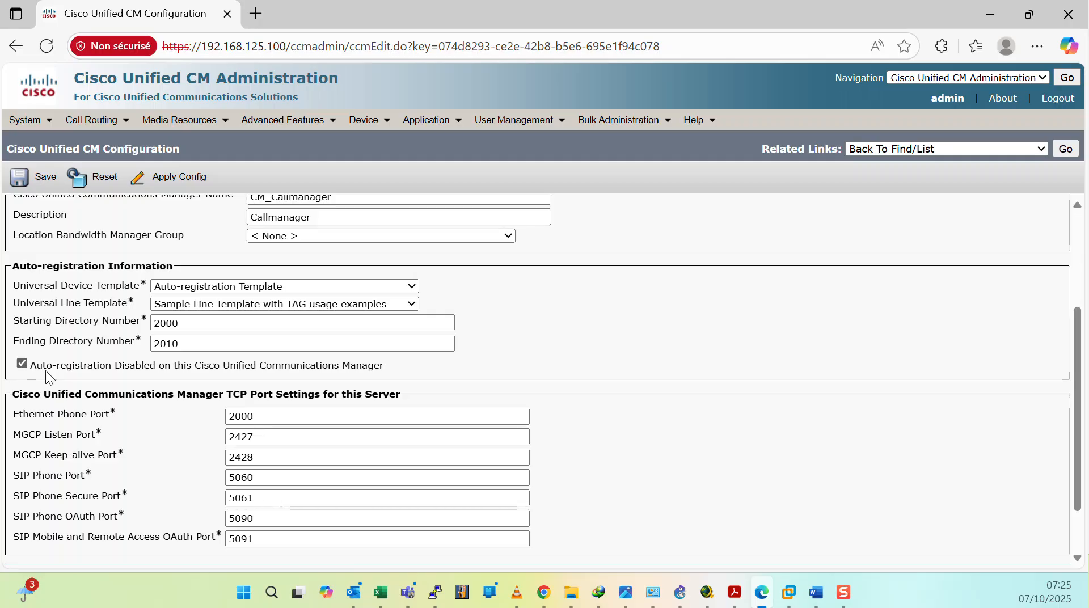
click(21, 363)
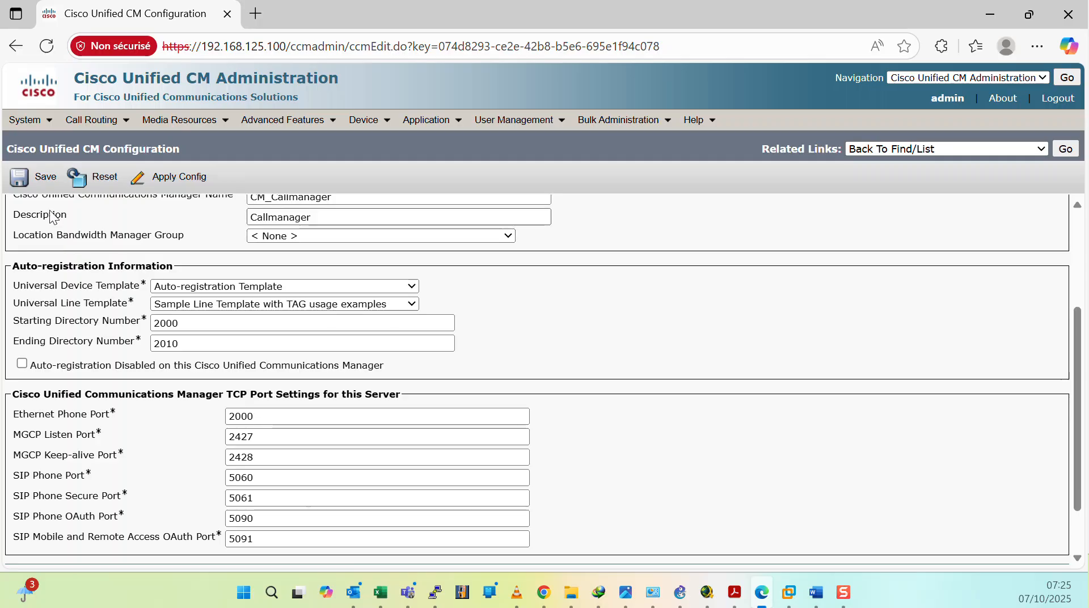
click(38, 188)
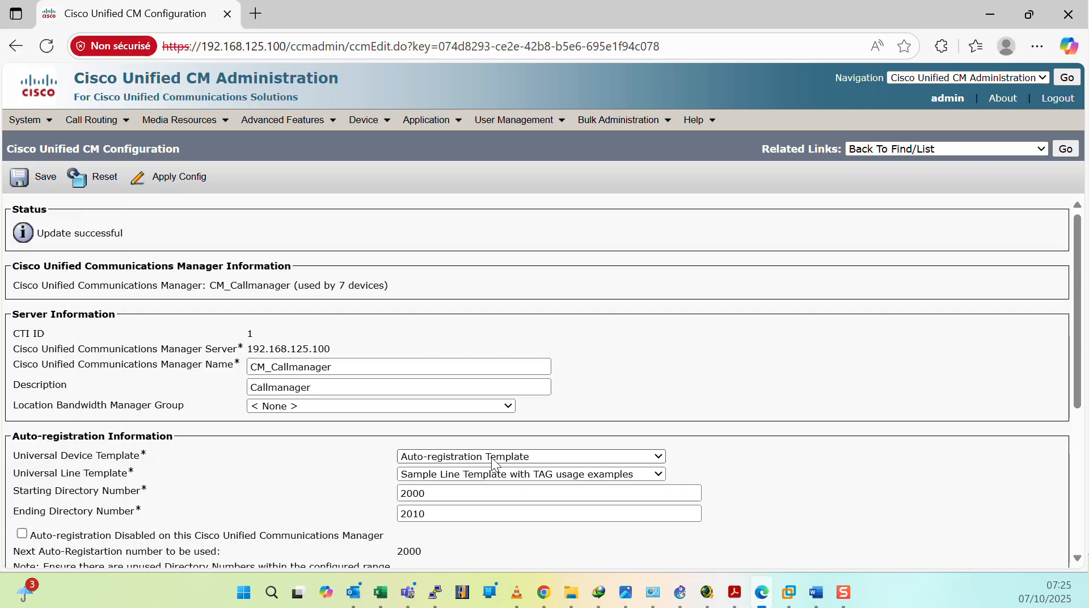
Step: Open the Auto-registration Template from the list of Universal Device Templates
scroll(183, 369, down, 3)
click(23, 177)
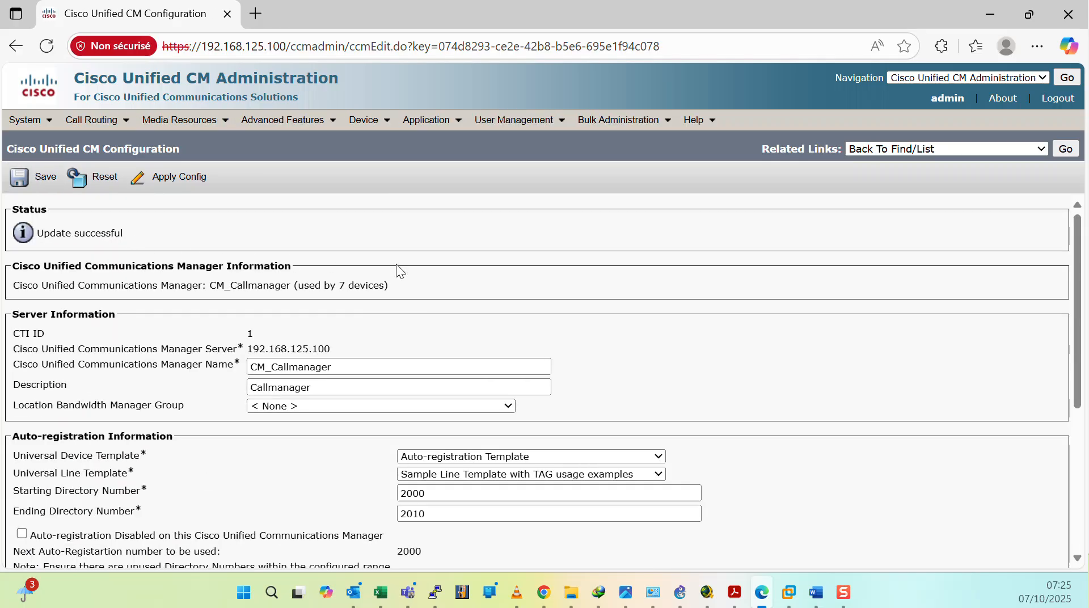
click(537, 132)
mouse_move(543, 184)
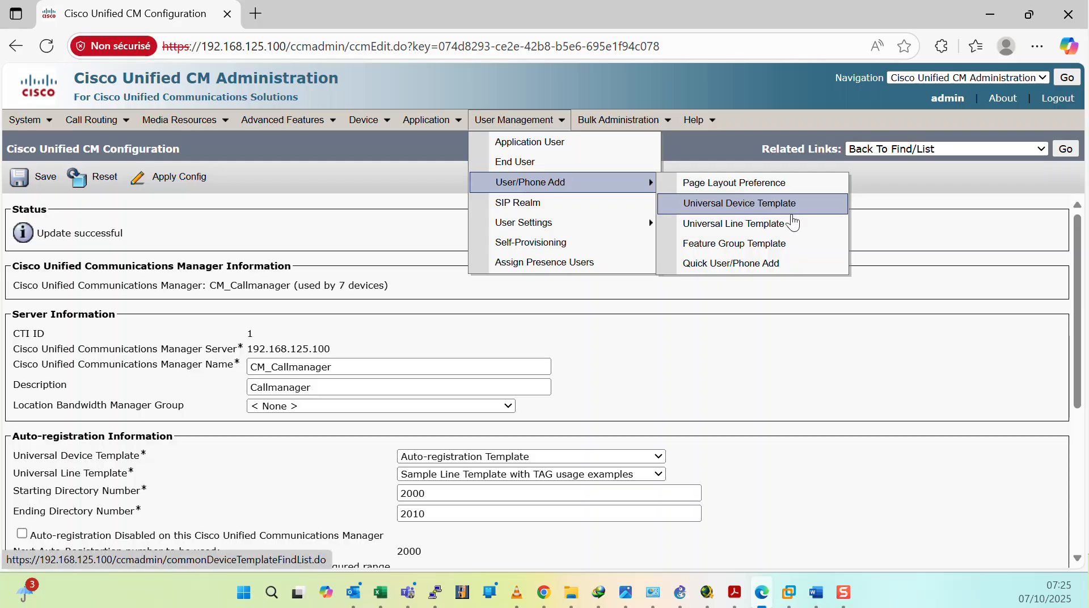
click(754, 210)
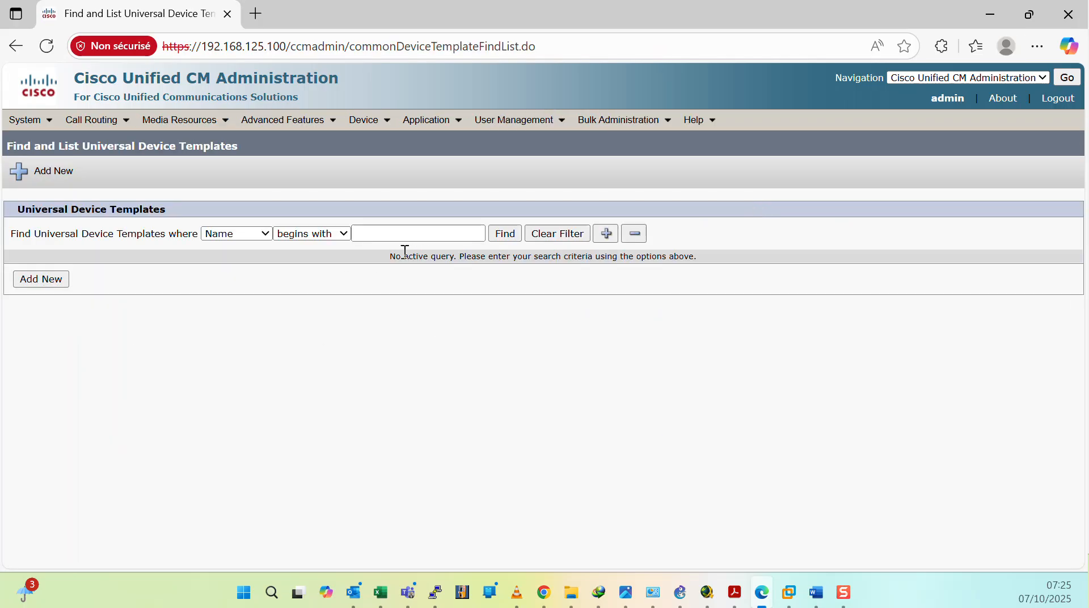
click(504, 233)
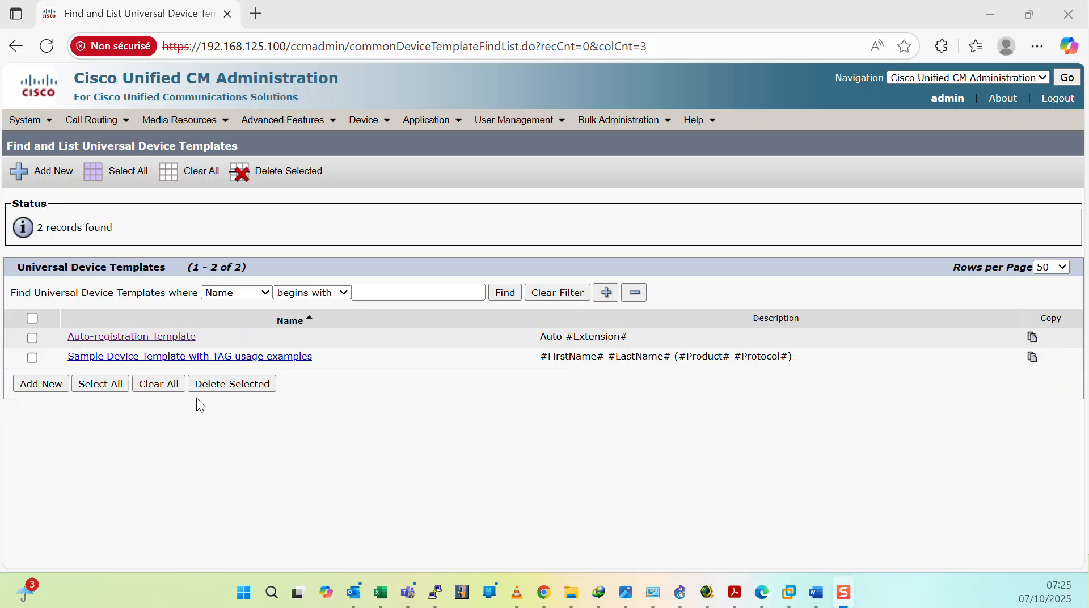
click(139, 340)
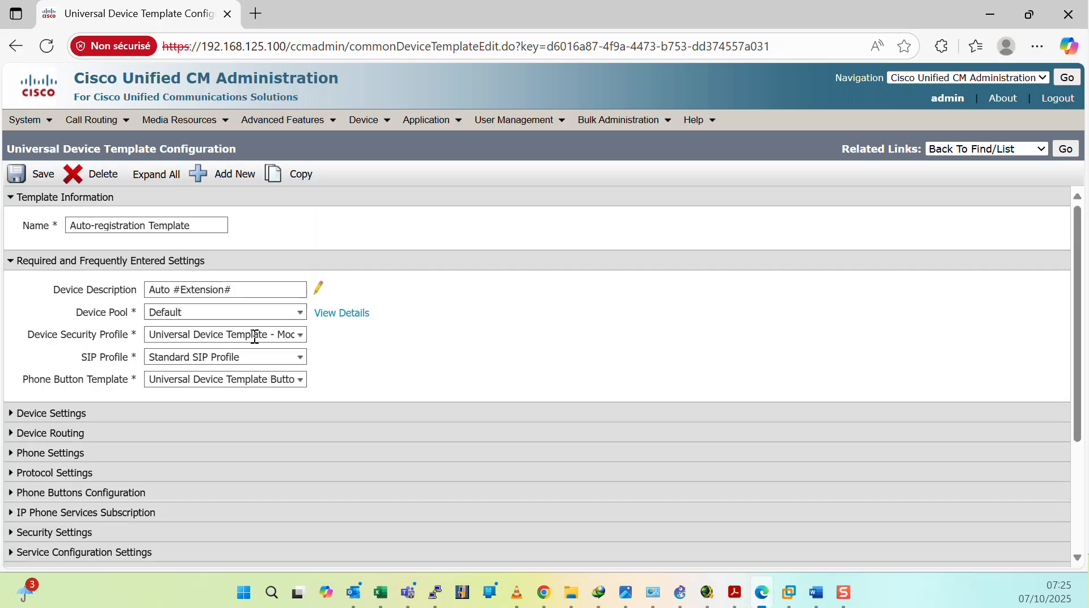
Step: Clear the Idle URL in the template's Service Configuration Settings and save the template
scroll(255, 335, down, 3)
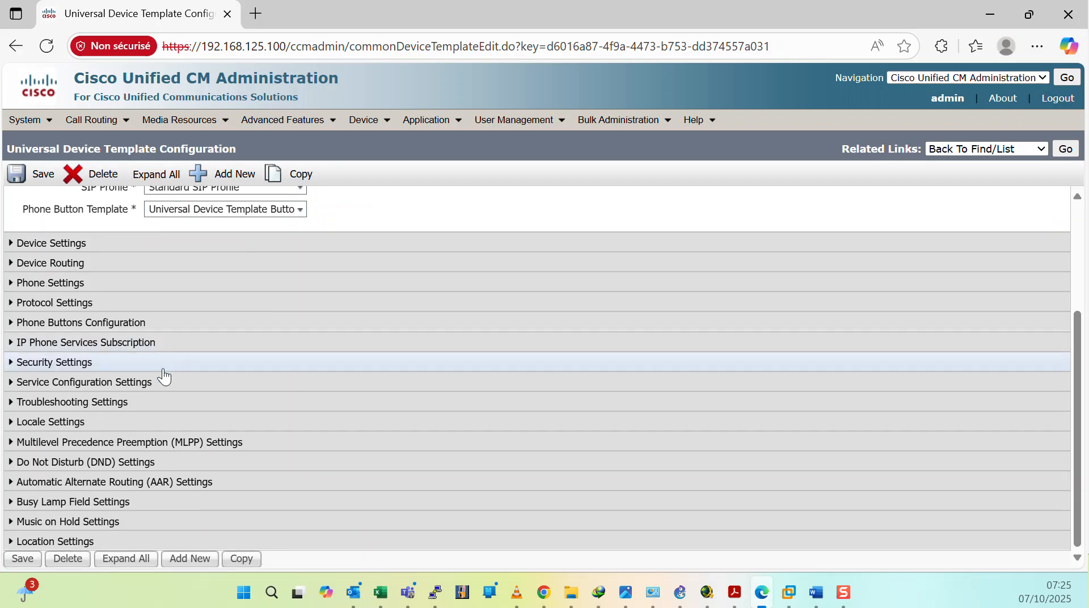
click(17, 383)
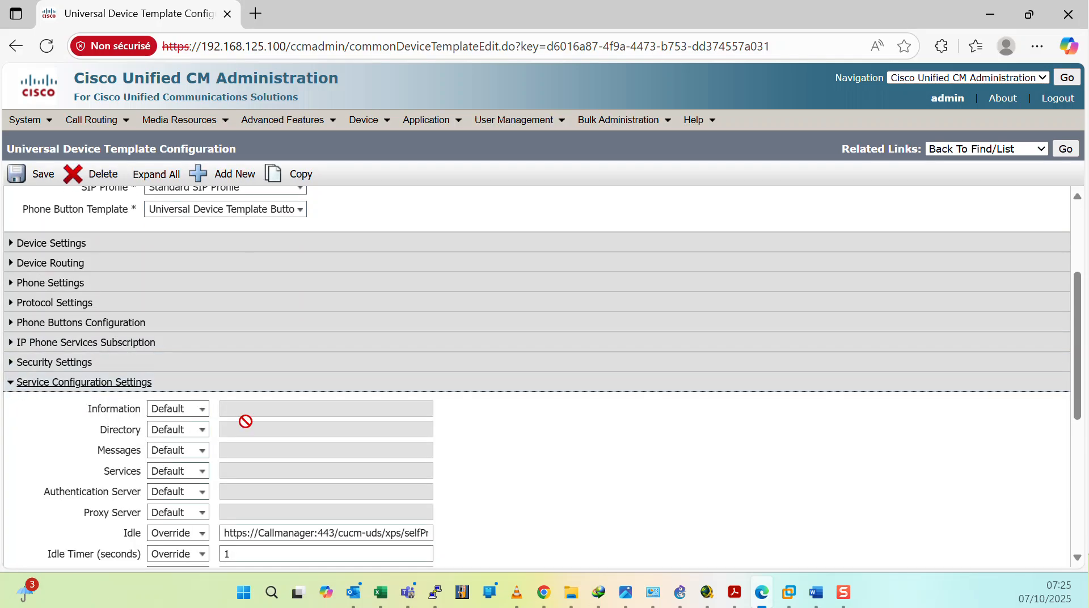
scroll(261, 420, down, 3)
click(347, 365)
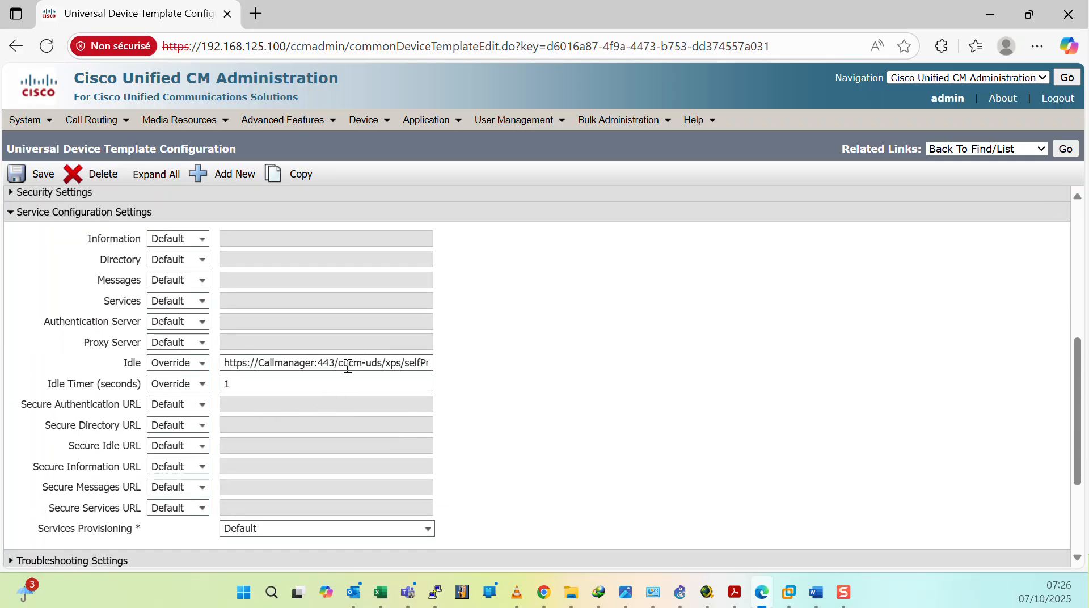
key(ctrl+a)
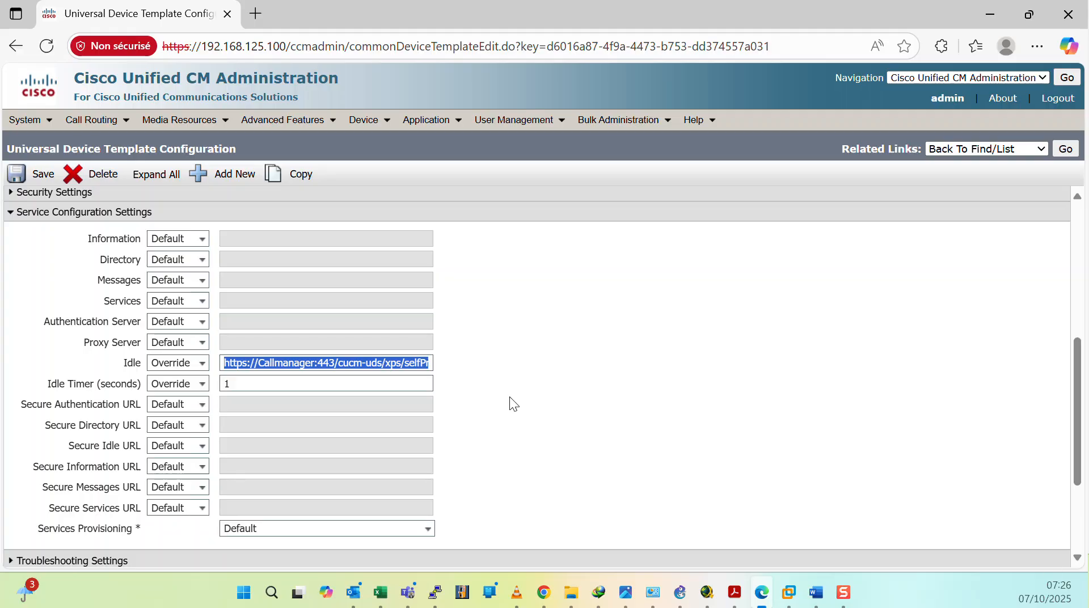
key(BackSpace)
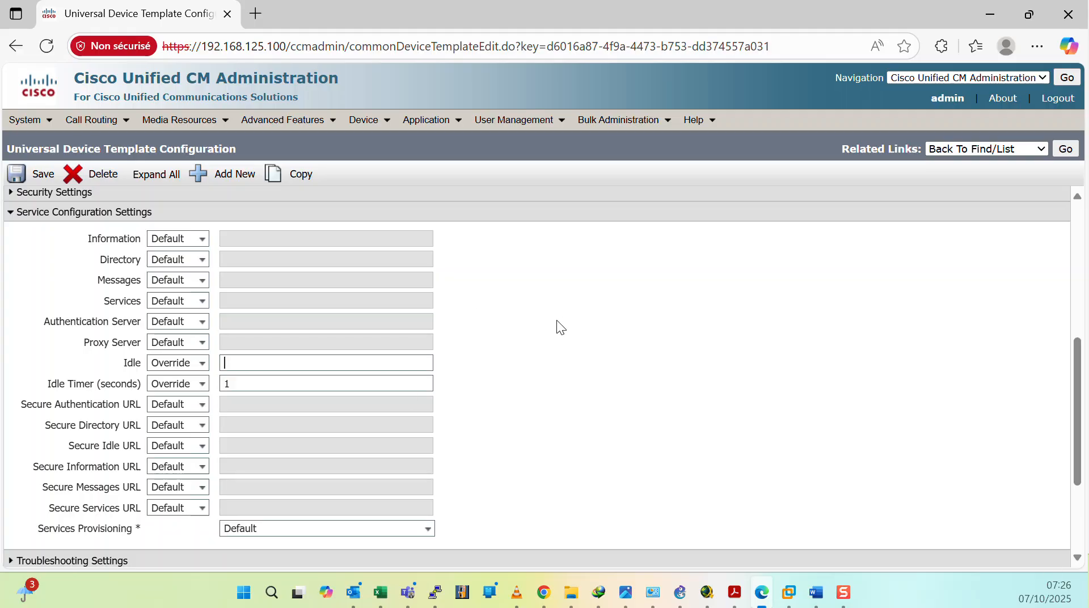
click(39, 179)
Step: Switch to the Windows VM and reset the Cisco IP Communicator phone through its CIPC Settings menu
click(989, 12)
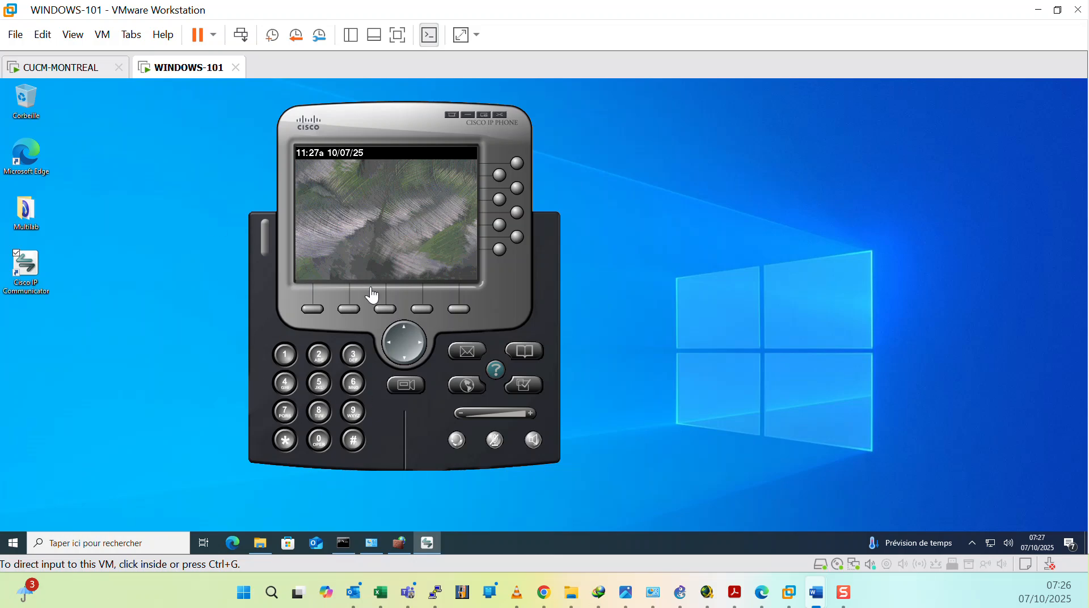
click(529, 391)
click(285, 446)
click(285, 446)
click(285, 442)
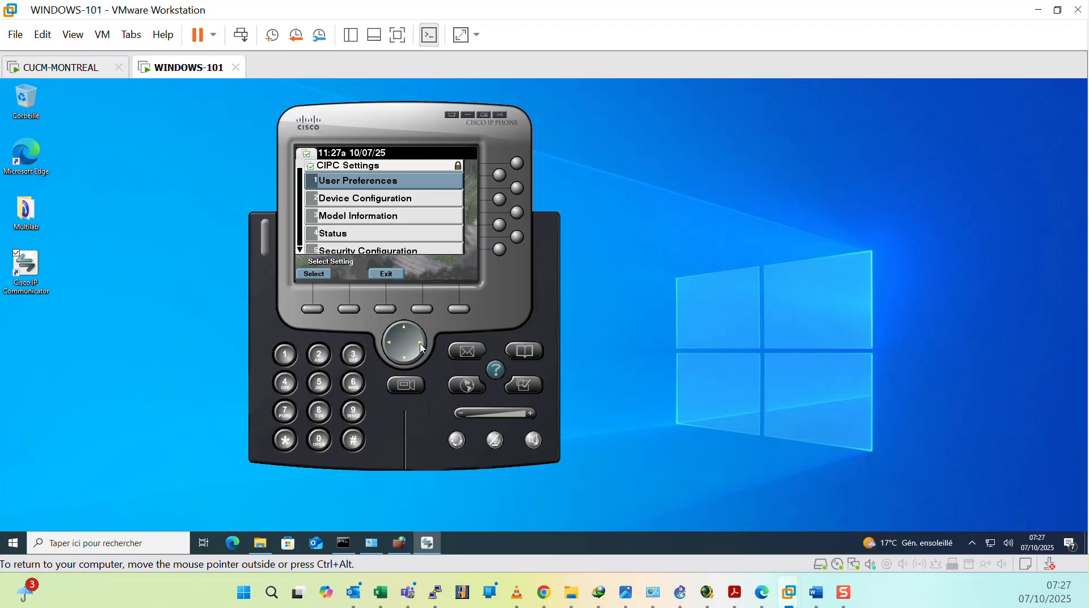
click(286, 441)
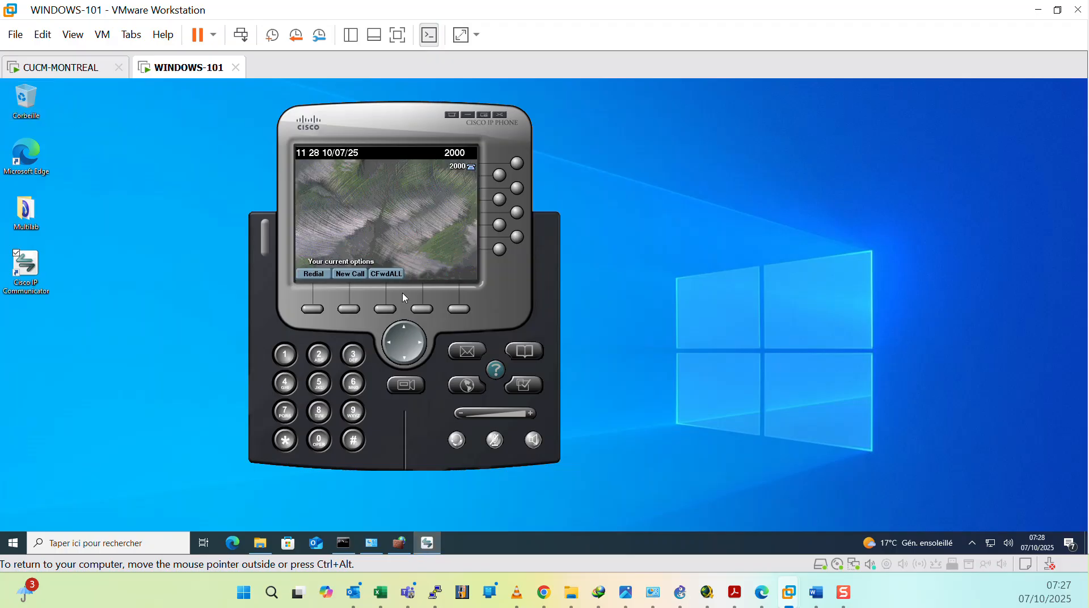
Step: Take the IP Communicator off-hook and hang up, then move the phone to the desktop's right side
click(534, 441)
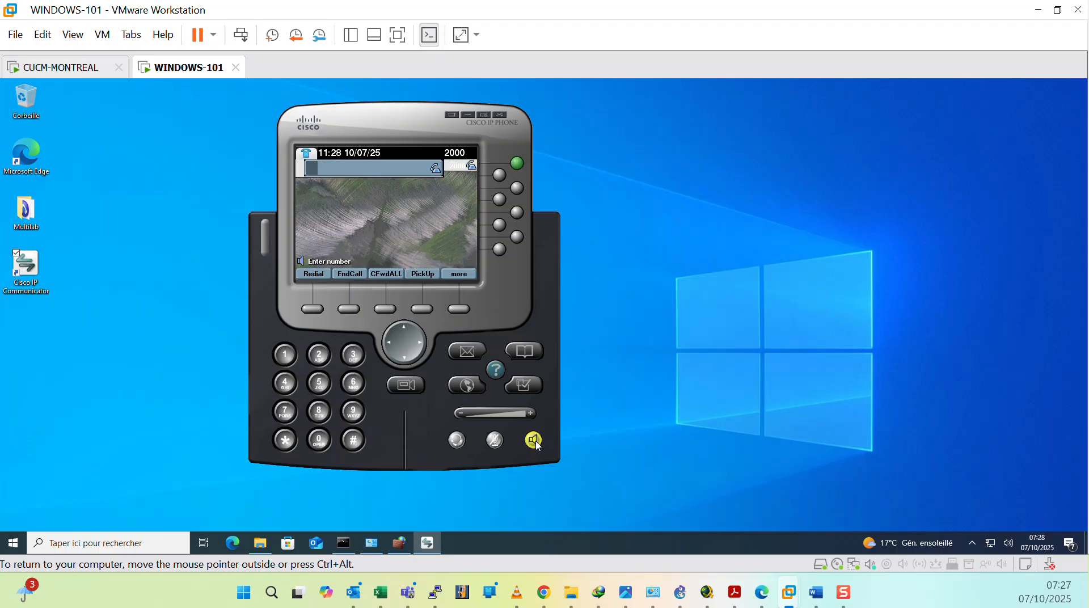
click(537, 441)
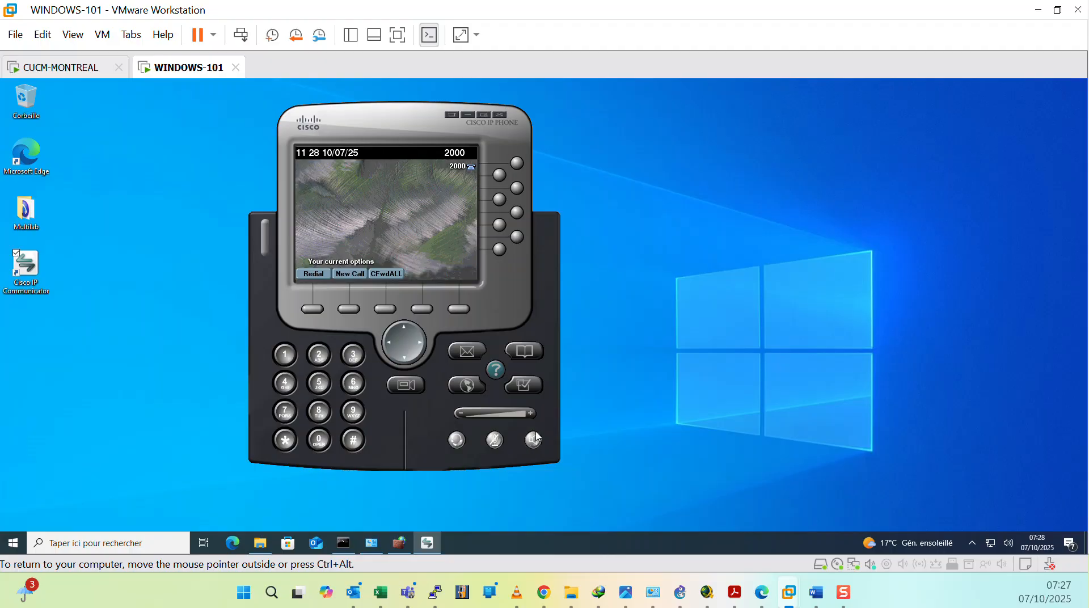
drag(384, 129, 882, 115)
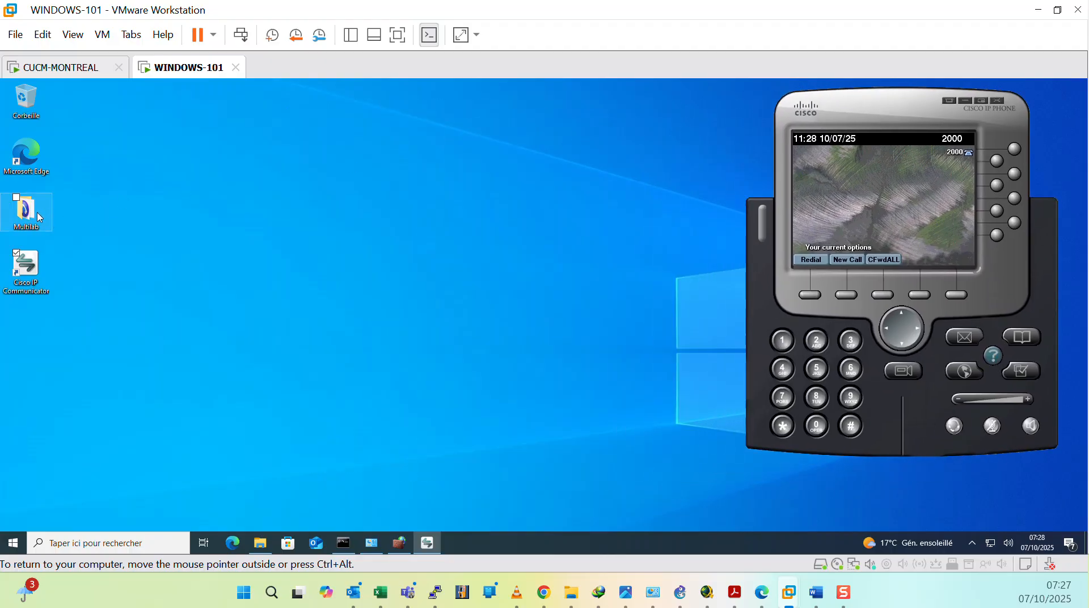
Step: Launch Phone Instance 1 from the MultiLab folder, declining registration, and position it beside the IP Communicator
double_click(32, 213)
drag(640, 165, 493, 119)
click(252, 195)
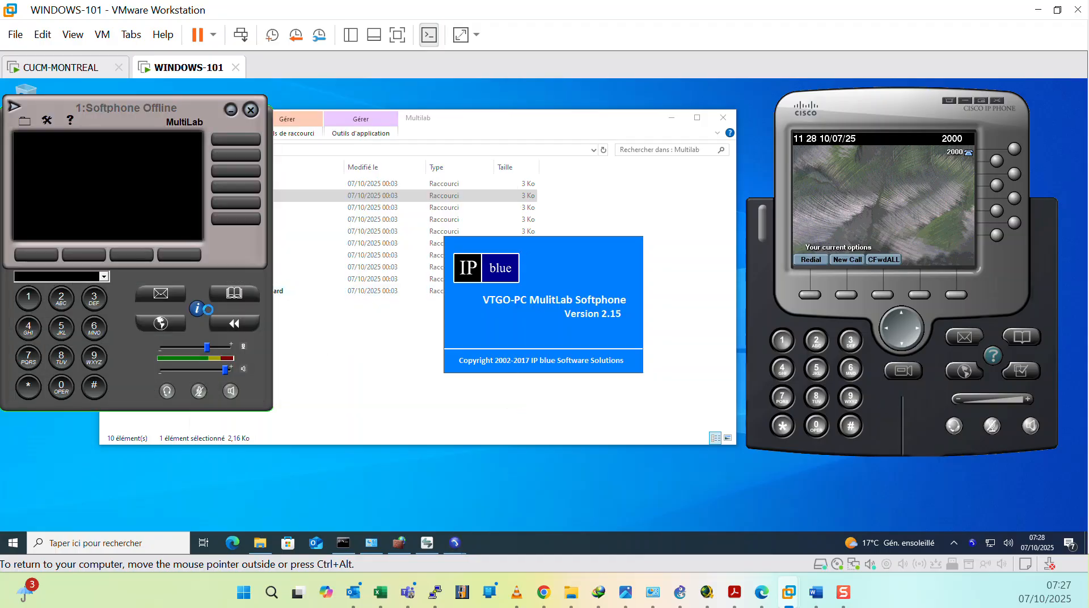
click(221, 281)
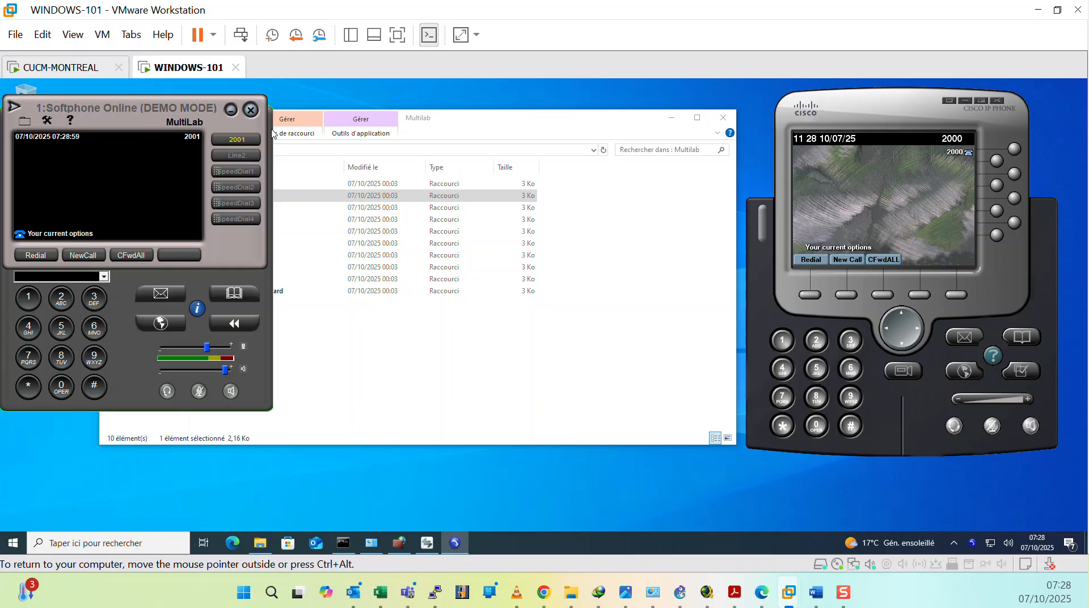
drag(135, 111, 959, 211)
drag(885, 109, 807, 100)
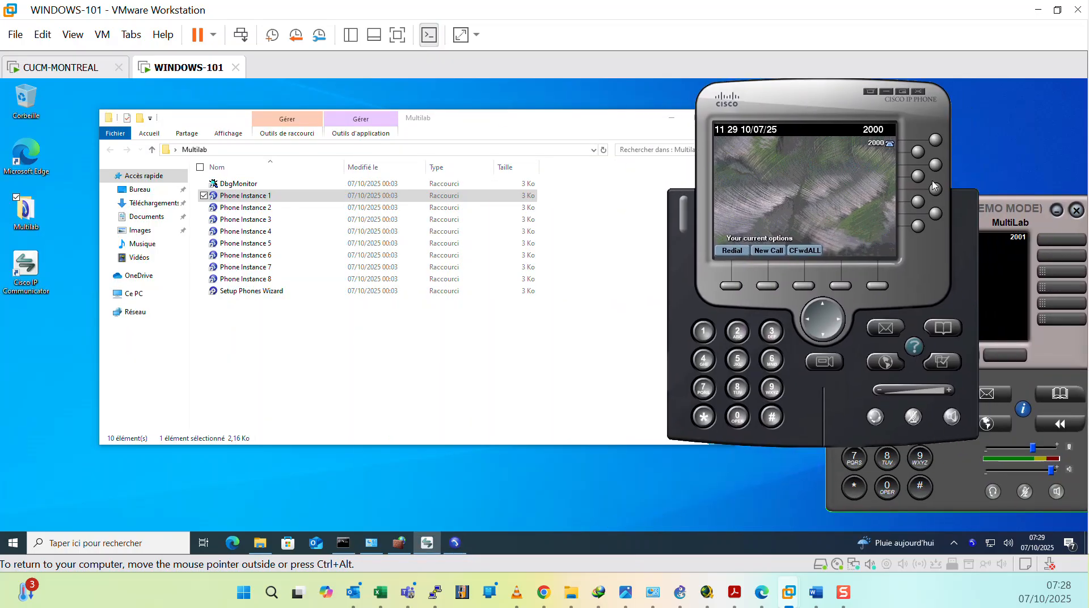
drag(976, 228, 882, 243)
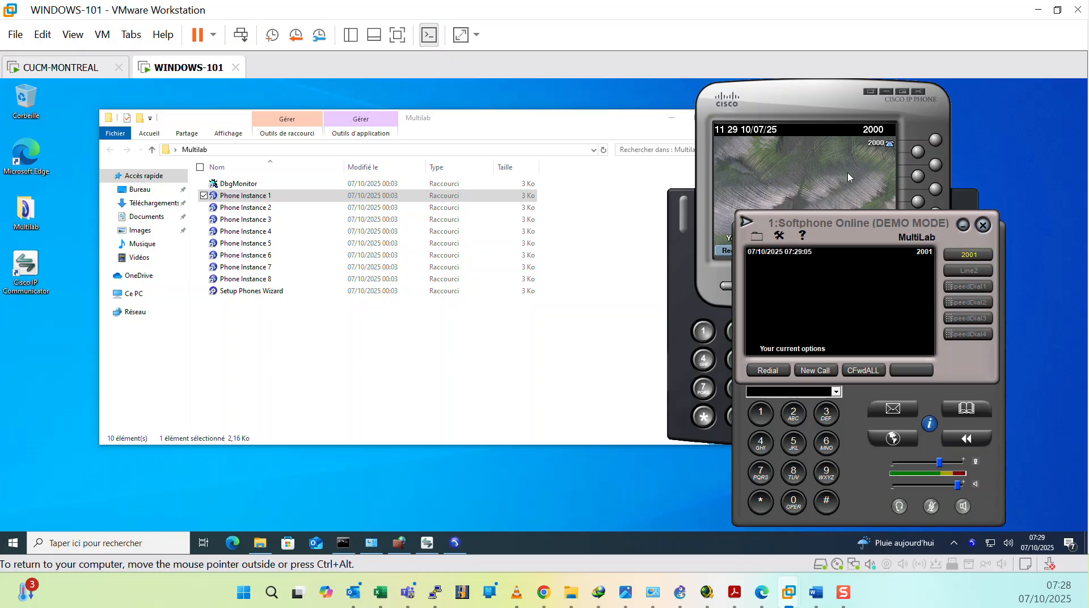
Step: Launch Phone Instance 2, declining the registration prompt, and move it next to the first softphone
double_click(243, 207)
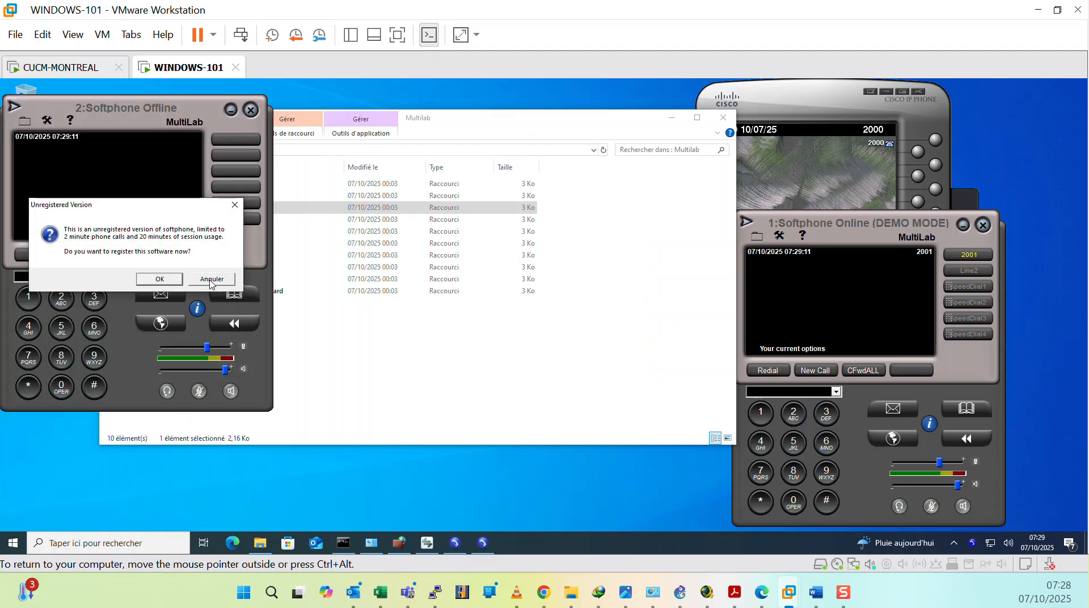
click(212, 278)
drag(123, 119, 568, 242)
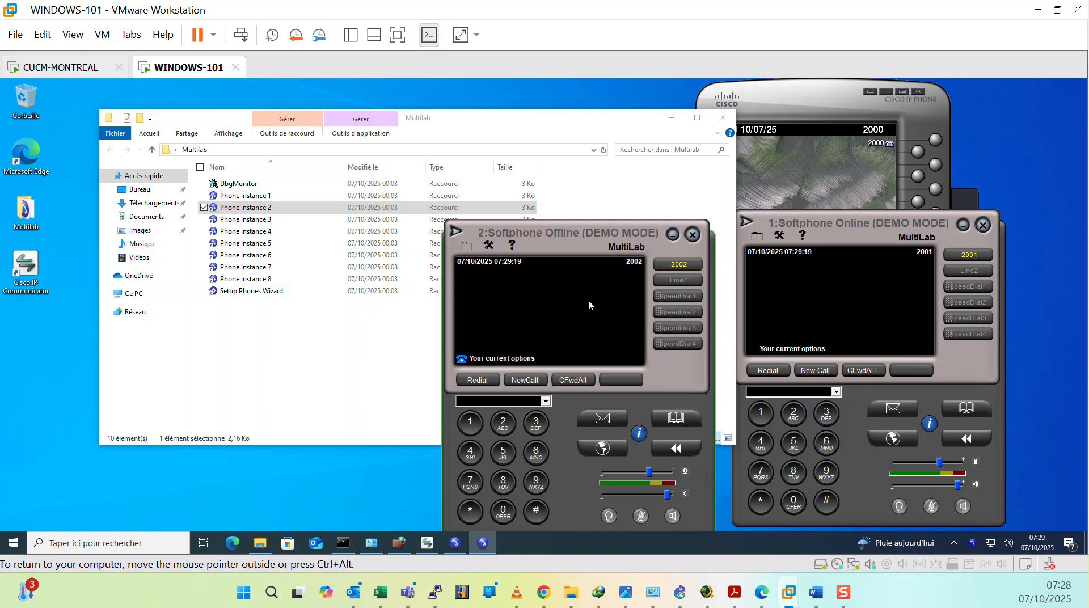
Step: Launch Phone Instance 3, declining the registration prompt, and arrange it alongside the other phones
double_click(245, 219)
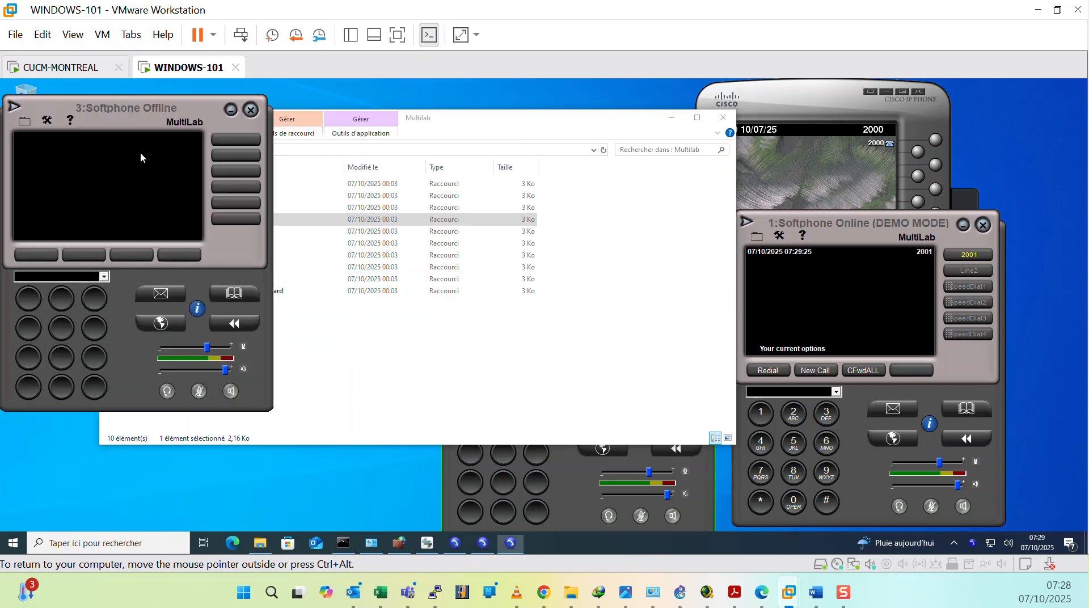
click(211, 280)
drag(162, 113, 305, 207)
click(586, 481)
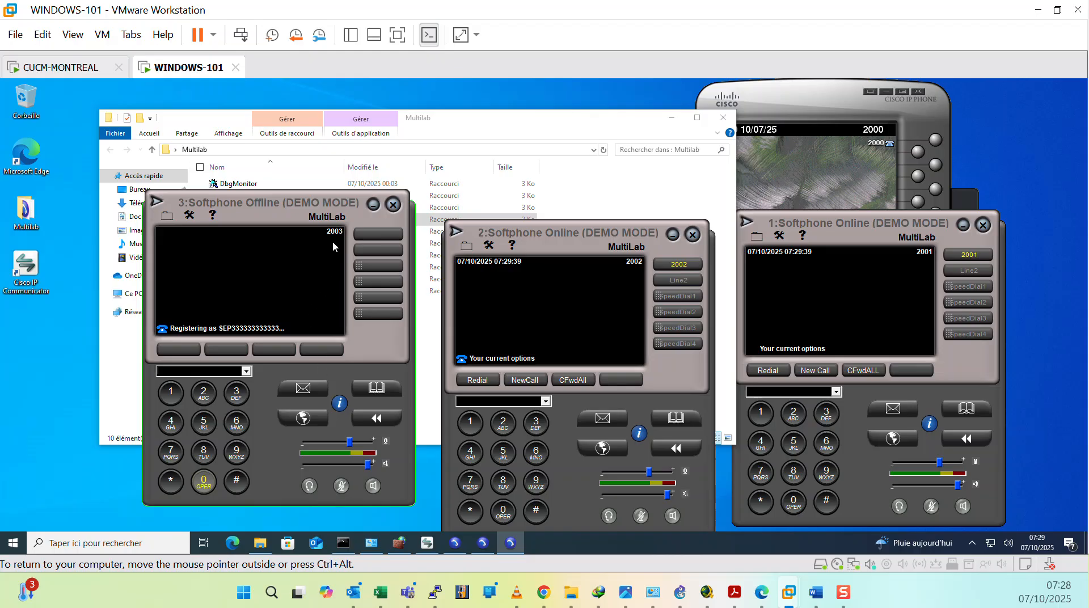
click(237, 350)
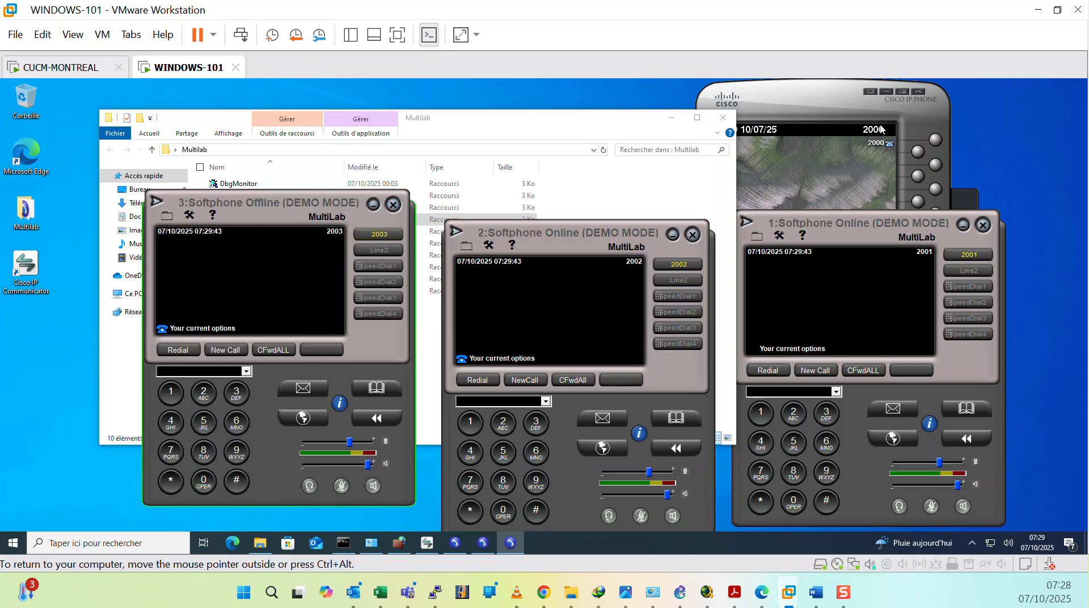
click(835, 111)
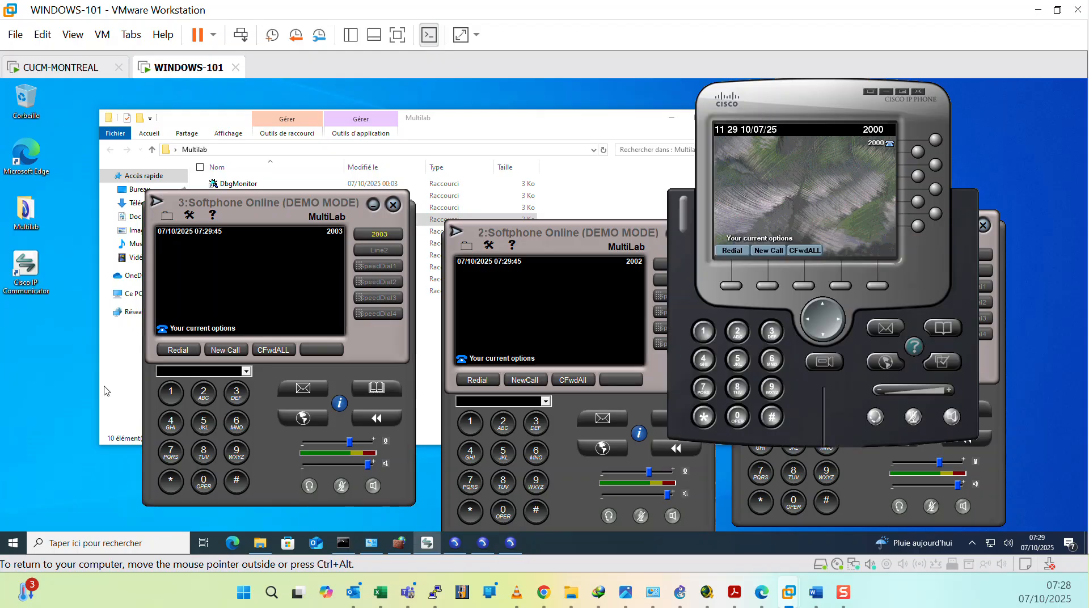
Step: Call extension 2000 from softphone 2003, then end the call
click(204, 392)
click(203, 479)
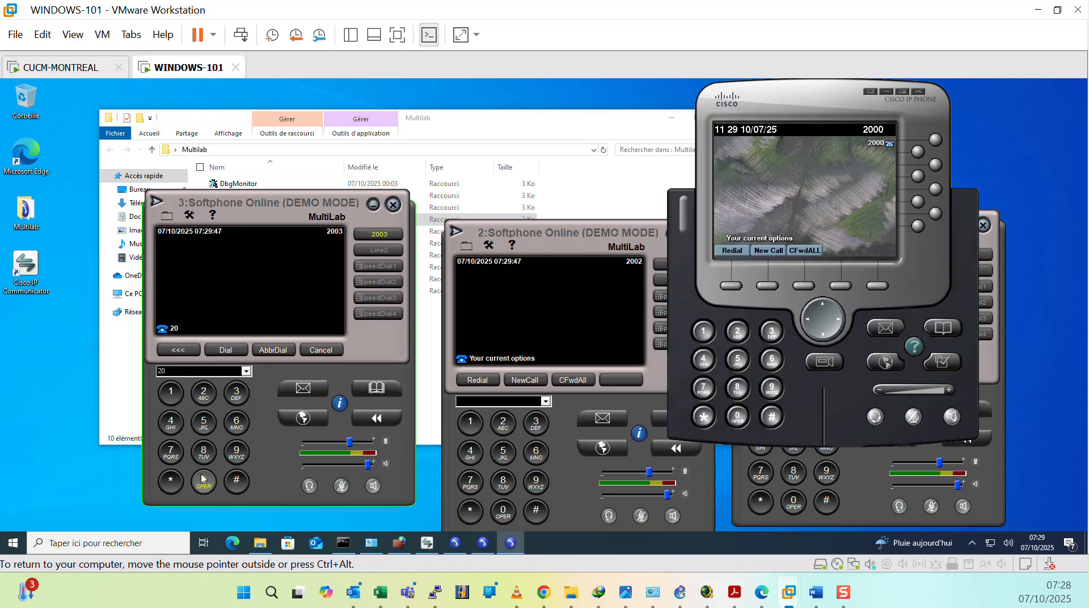
click(227, 352)
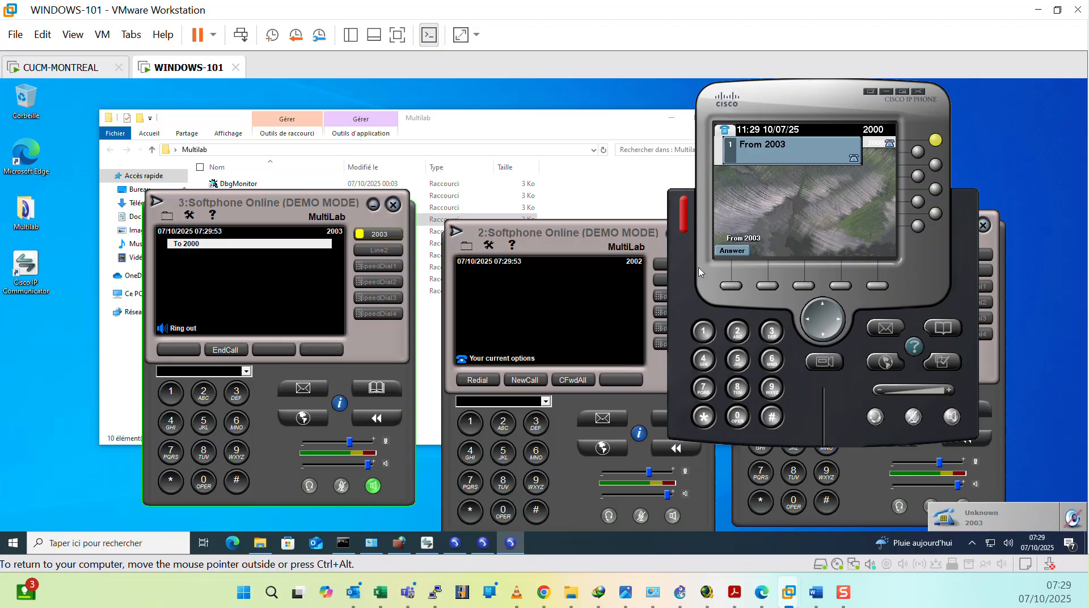
click(221, 350)
click(877, 477)
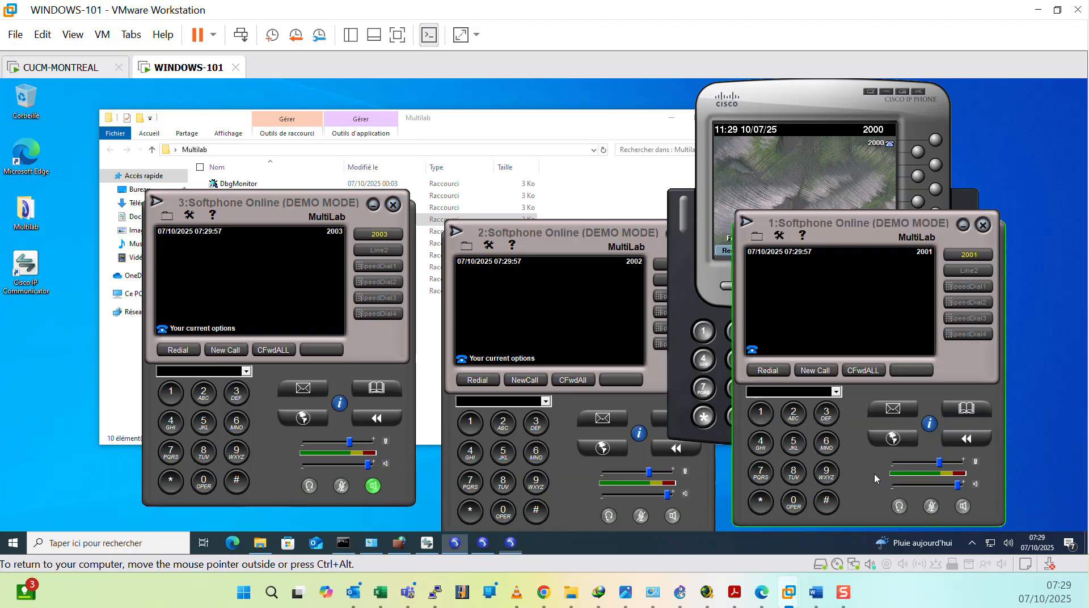
click(563, 257)
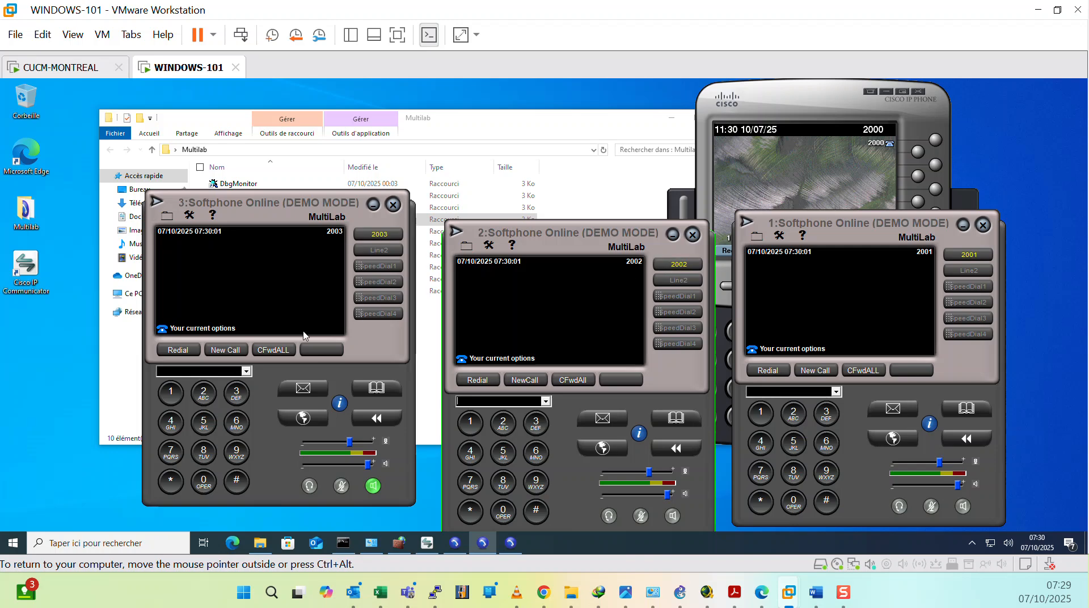
Step: Call extension 2002 from softphone 2003, then end the call
click(203, 393)
click(203, 481)
click(203, 481)
click(212, 393)
click(225, 350)
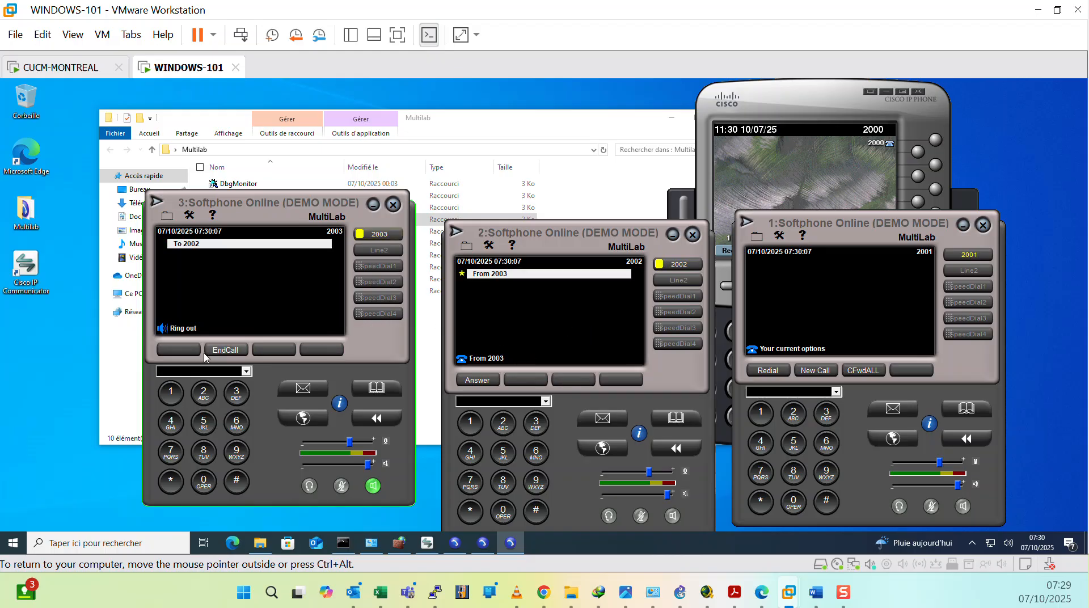
click(229, 351)
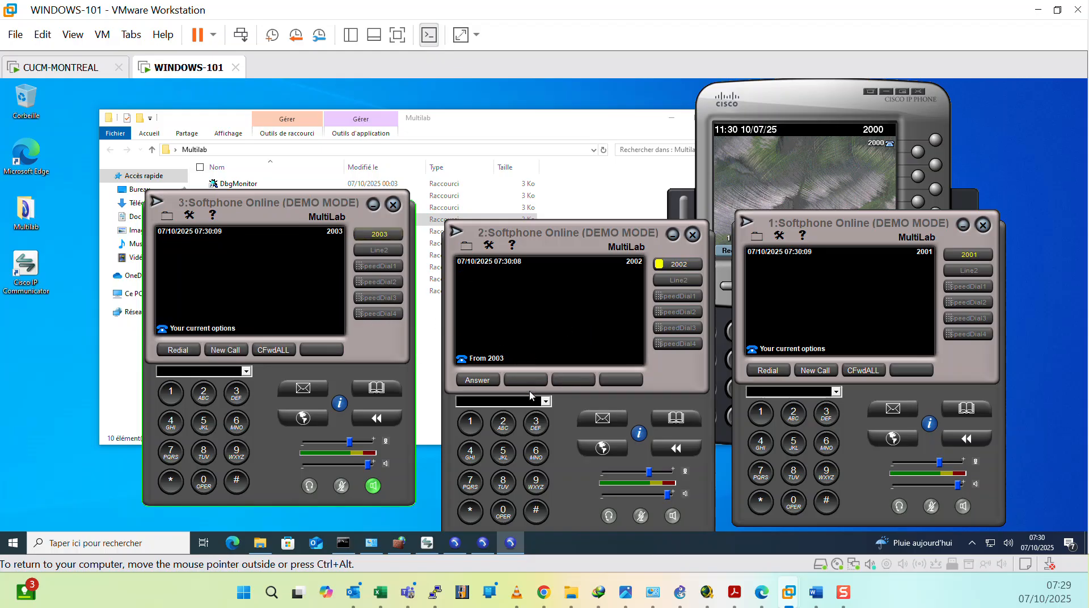
Step: Call extension 2001 from softphone 2002, then end the call
click(503, 423)
click(503, 510)
click(503, 511)
click(470, 423)
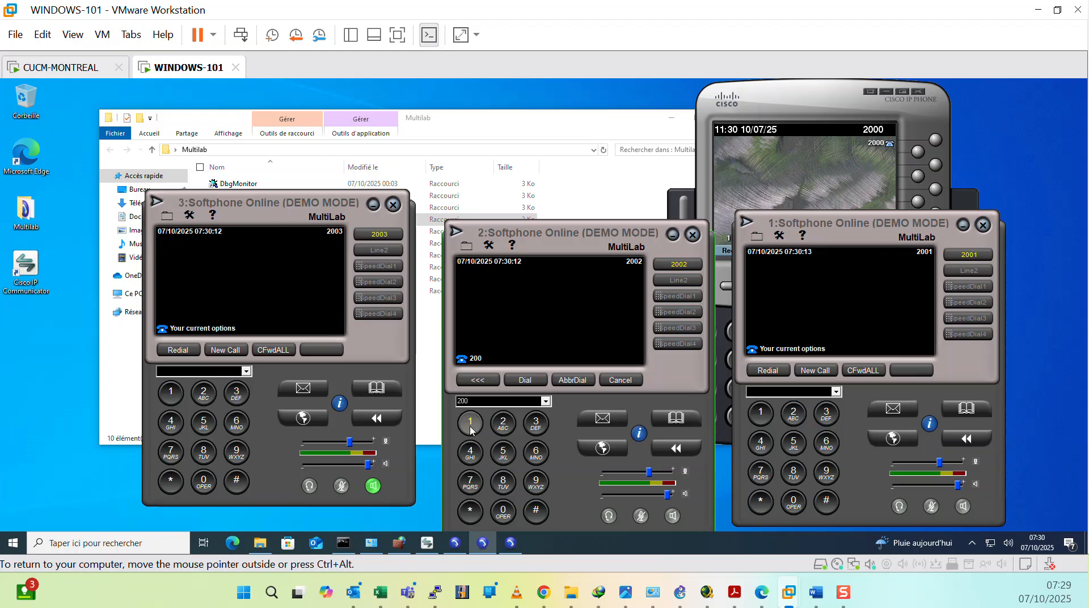
click(525, 380)
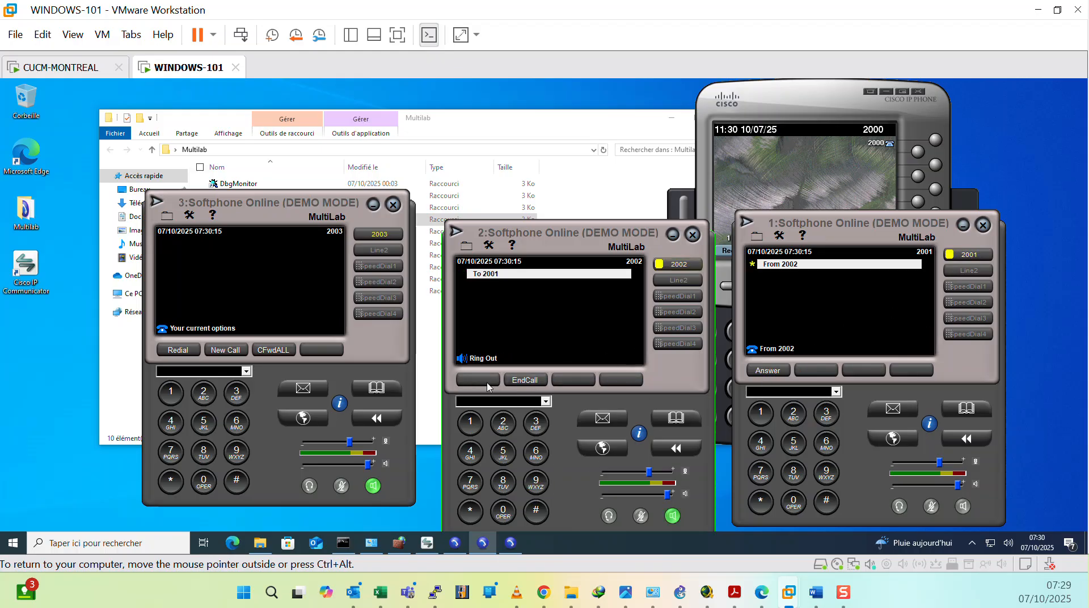
click(522, 380)
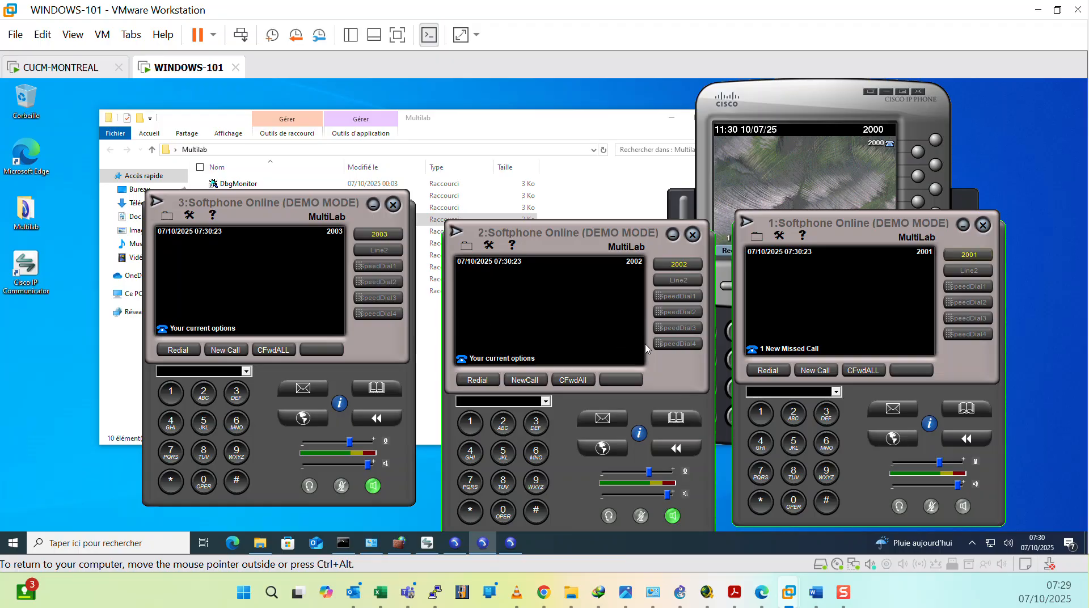
Step: Open the phone list in Cisco Unified CM Administration and find all phones to check their registration
click(761, 592)
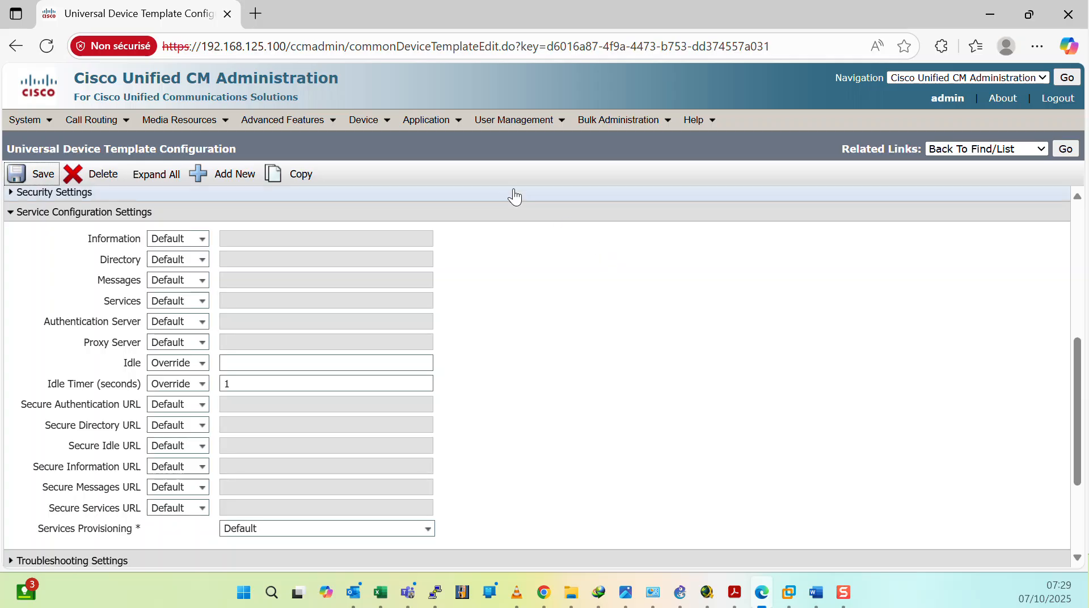
mouse_move(384, 126)
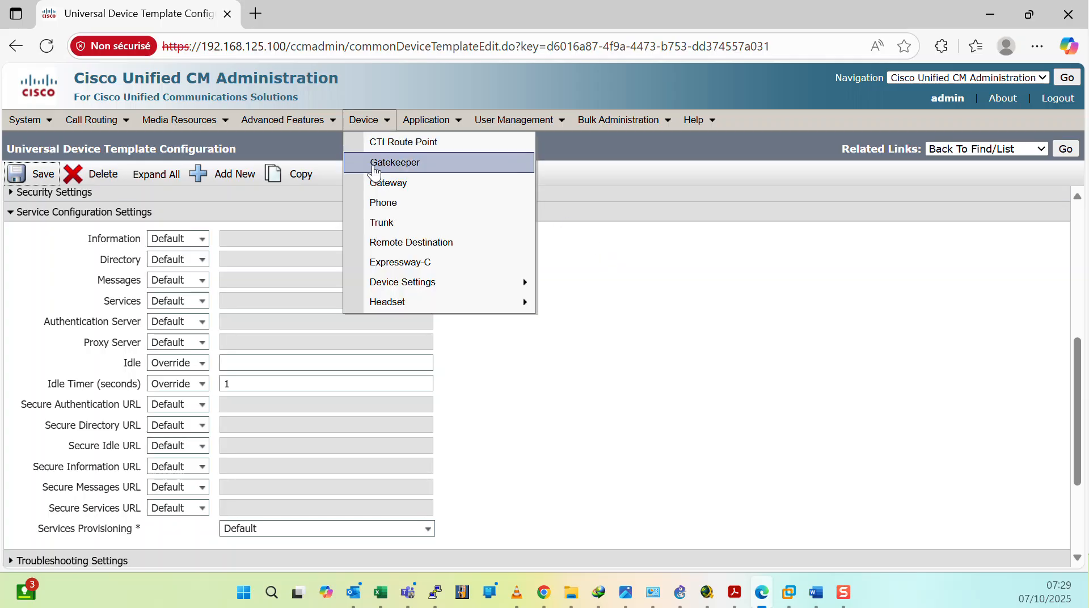
click(380, 201)
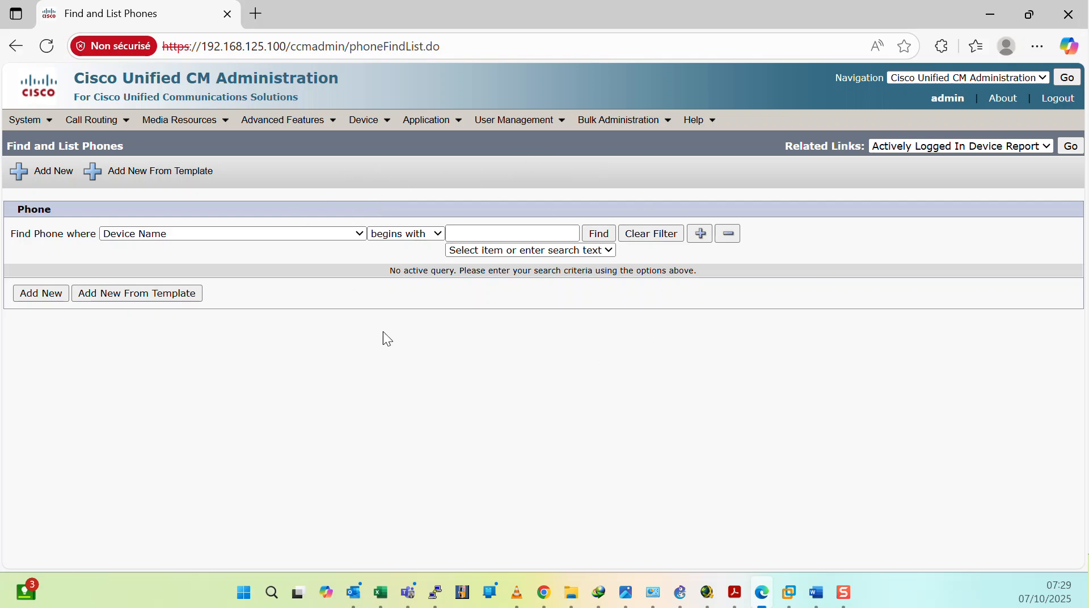
click(605, 234)
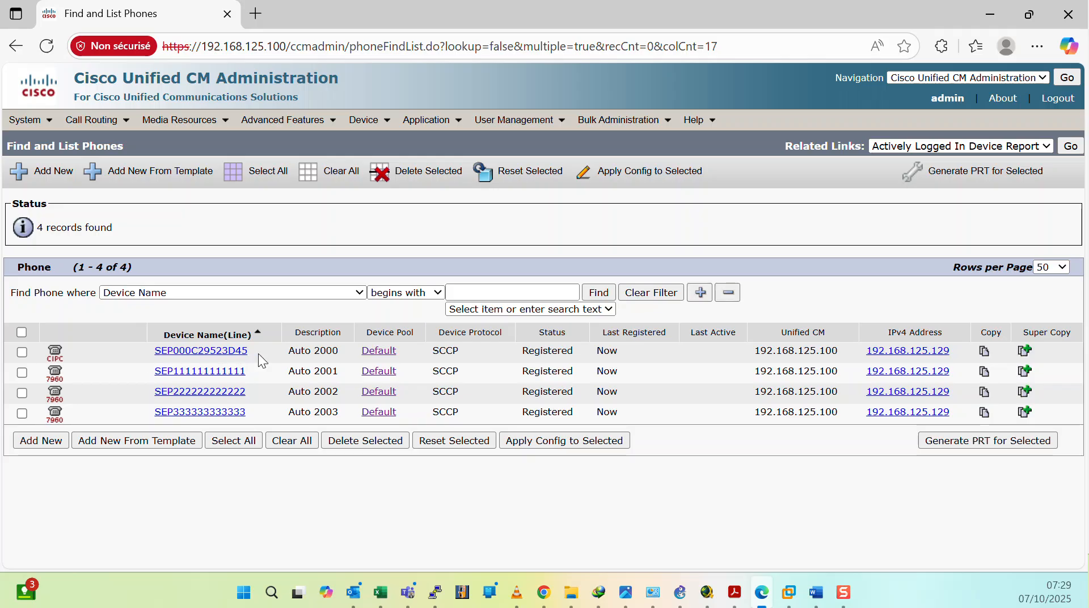
double_click(322, 351)
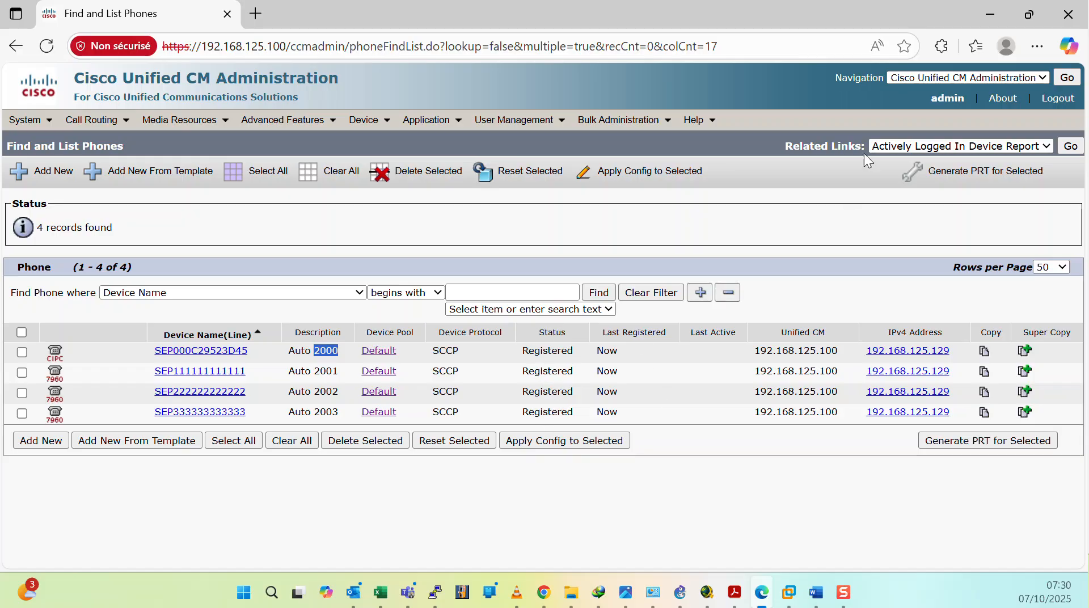
Step: Launch Phone Instance 4 from the MultiLab folder, declining the registration prompt
click(989, 15)
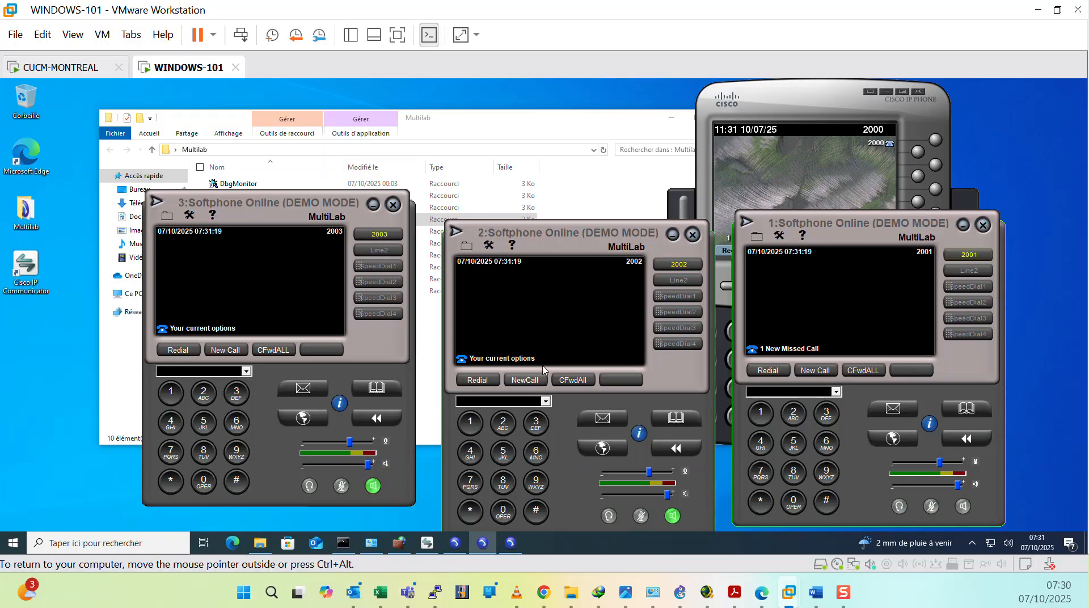
click(508, 130)
click(250, 220)
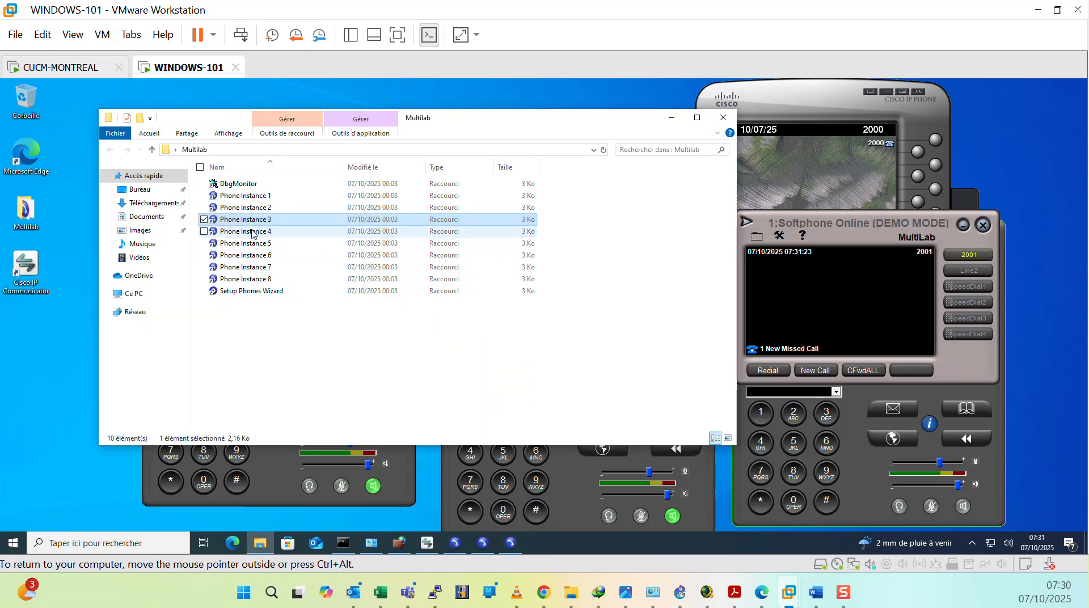
double_click(253, 232)
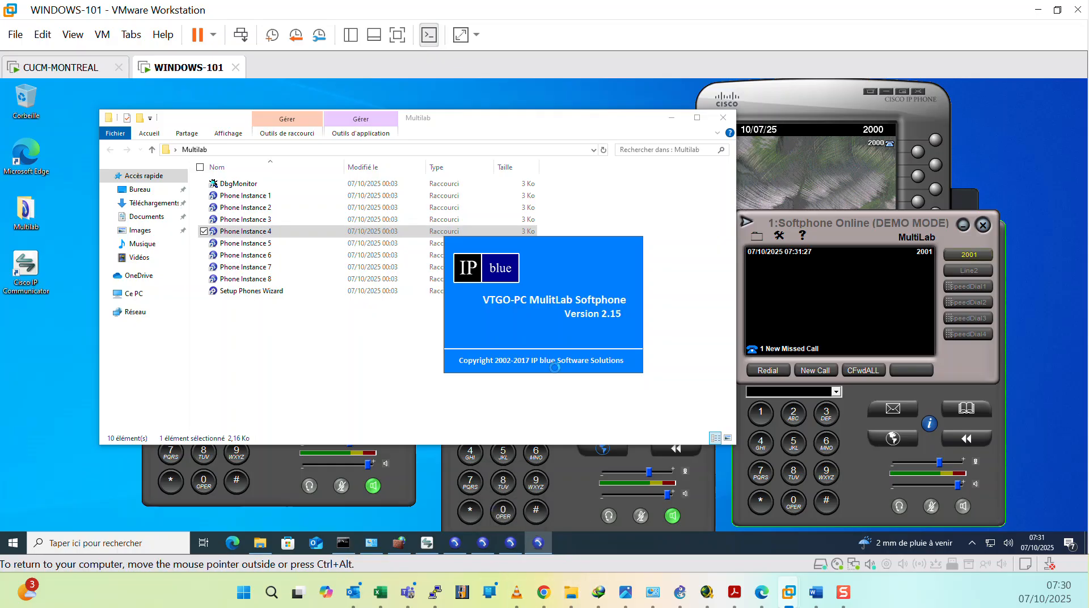
click(208, 280)
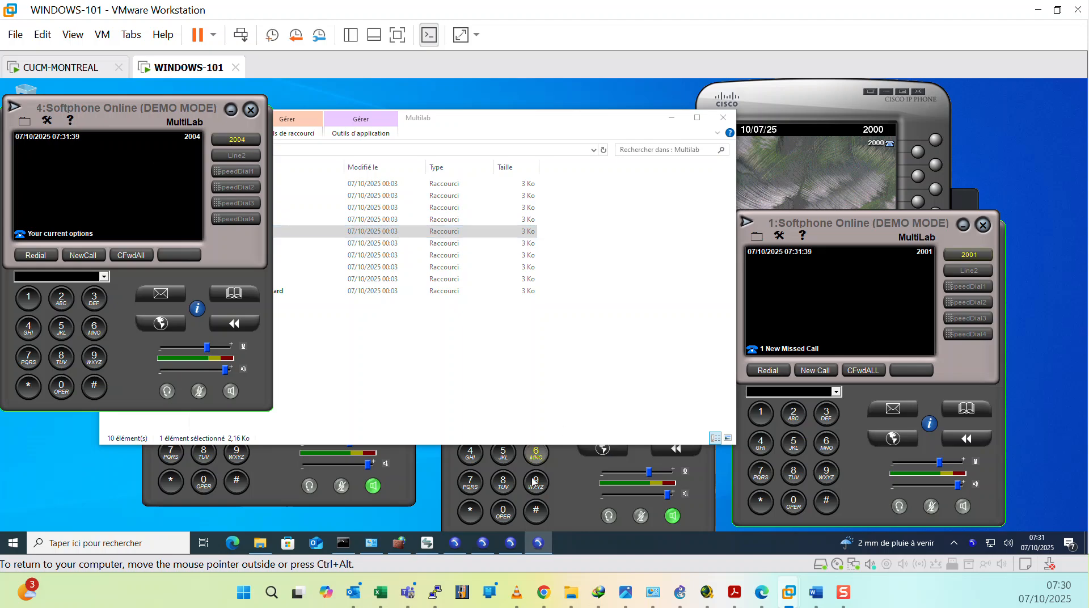
Step: Refresh the phone search in Cisco Unified CM Administration to check the new softphone's registration
click(762, 592)
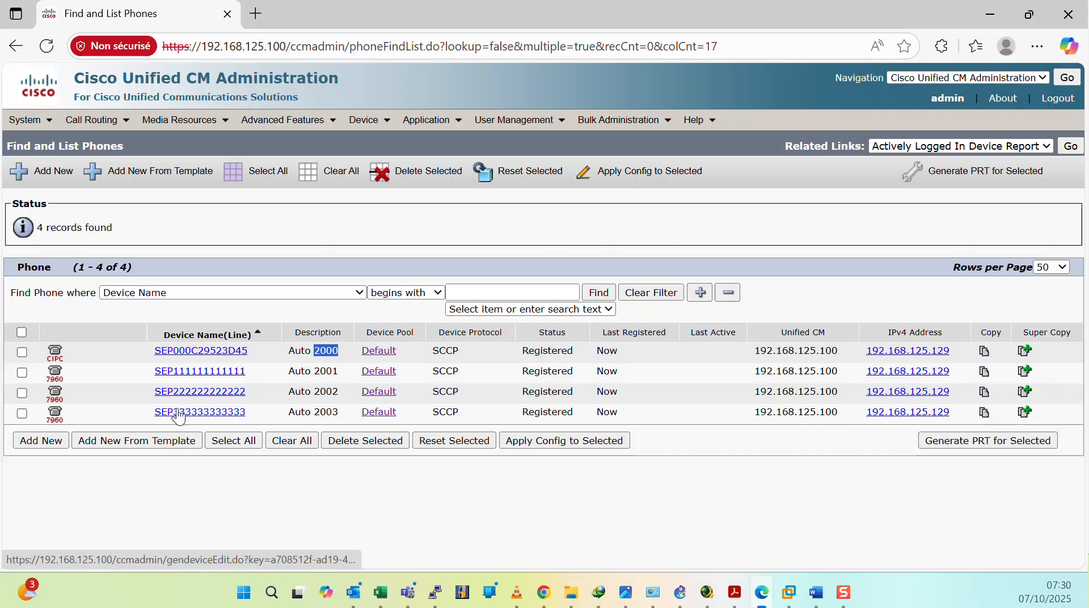
click(604, 293)
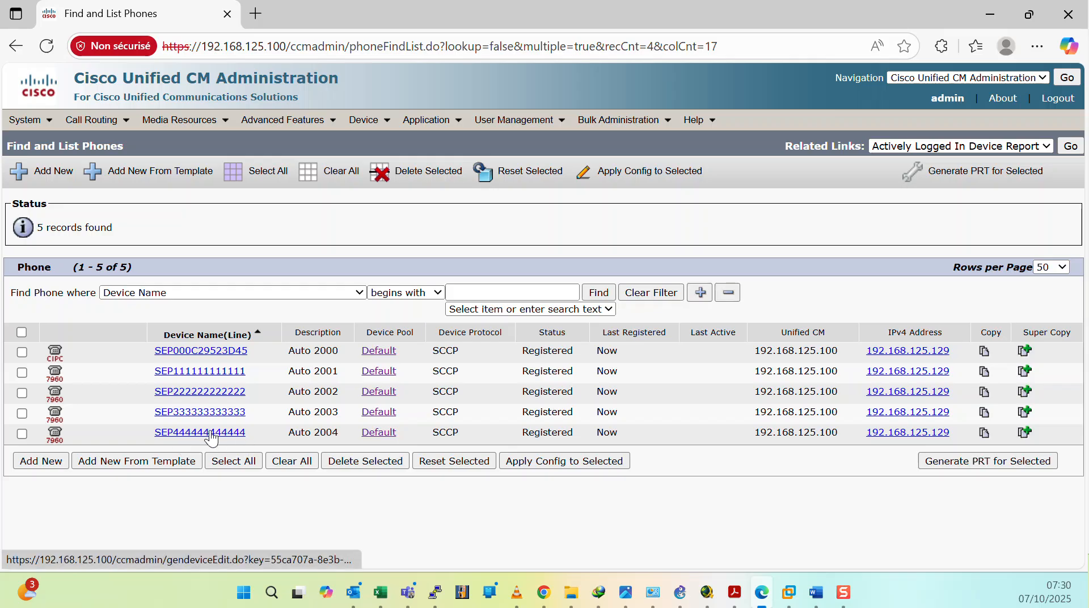
double_click(316, 433)
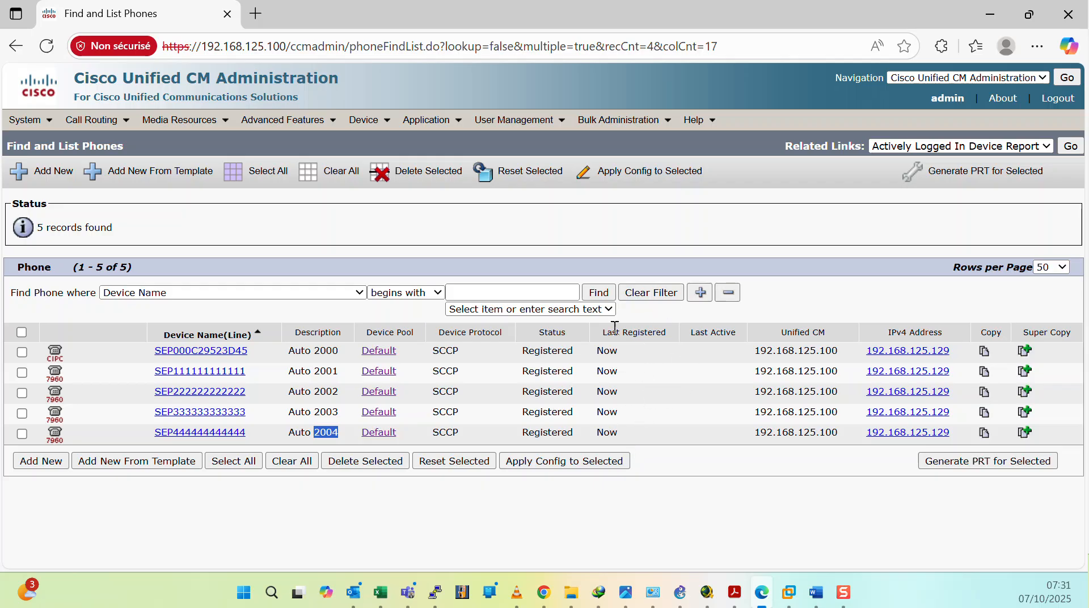
drag(813, 332, 809, 414)
click(784, 439)
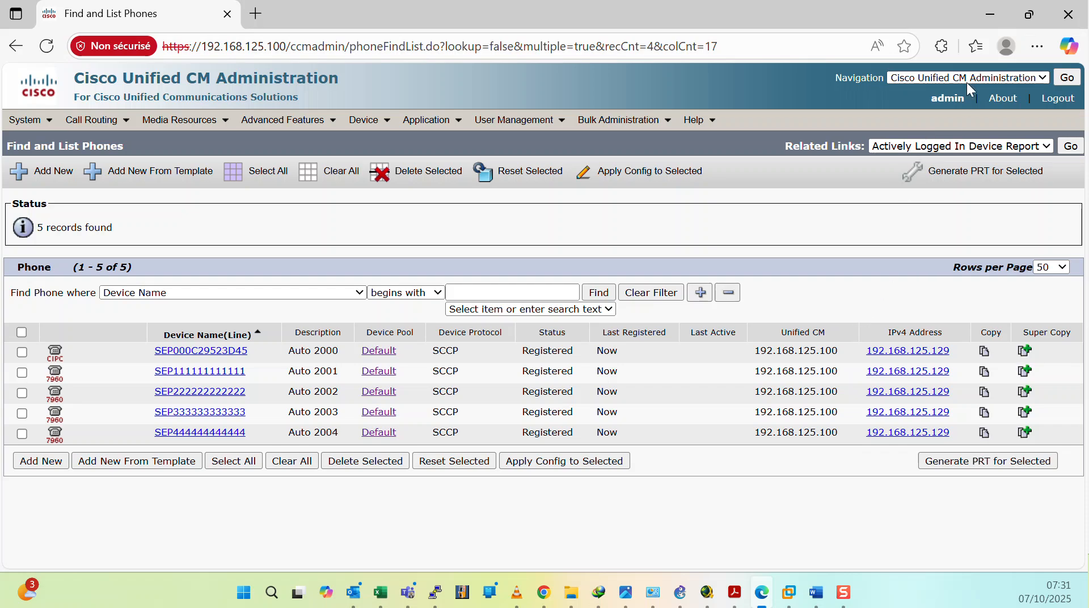
click(990, 14)
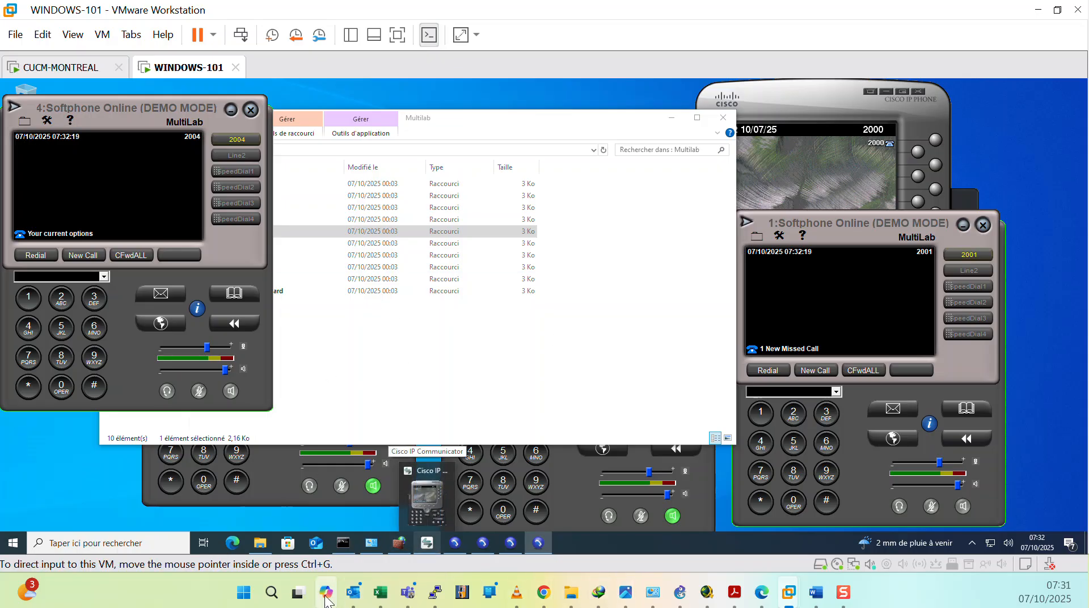
click(761, 593)
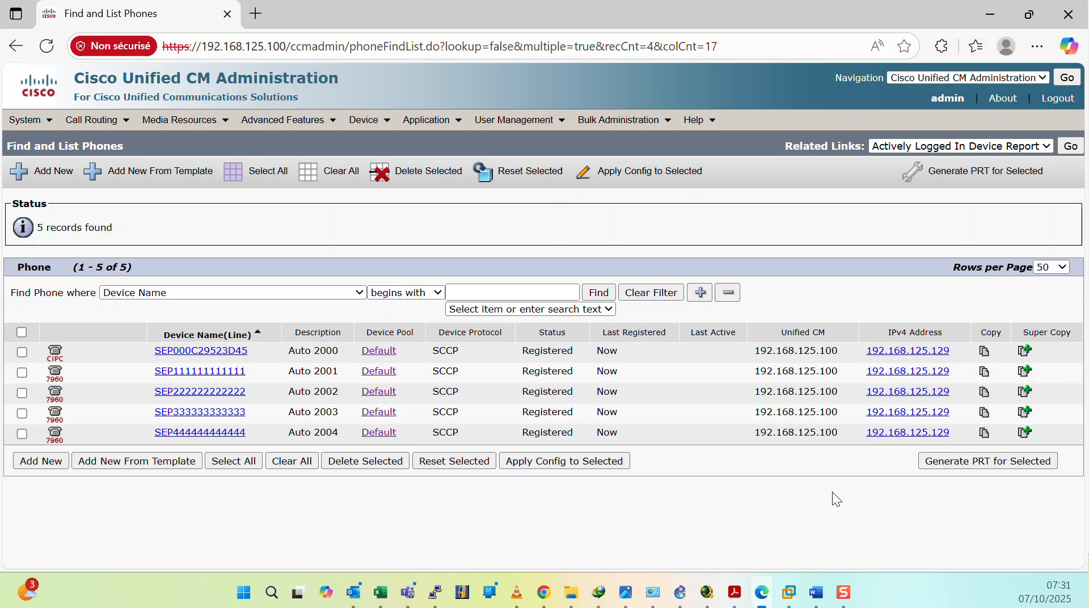